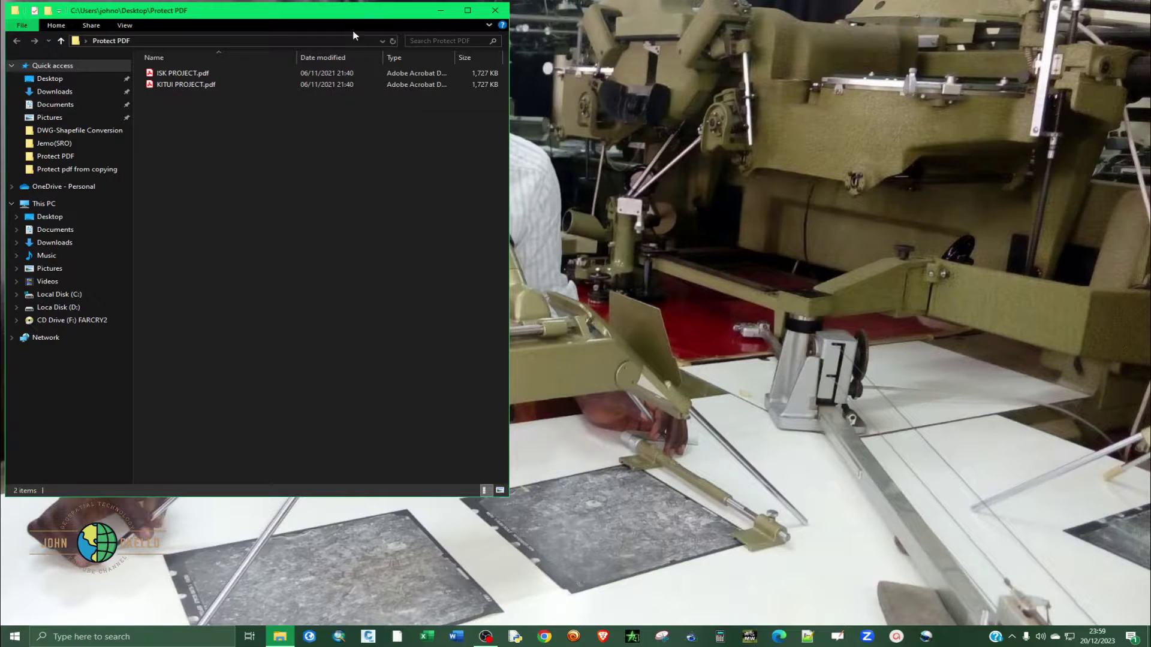
- Create an empty Copy.txt on the desktop below the Protect PDF folder, then select ISK PROJECT.pdf
{"action": "left_click_drag", "start_coordinate": [352, 12], "coordinate": [827, 41]}
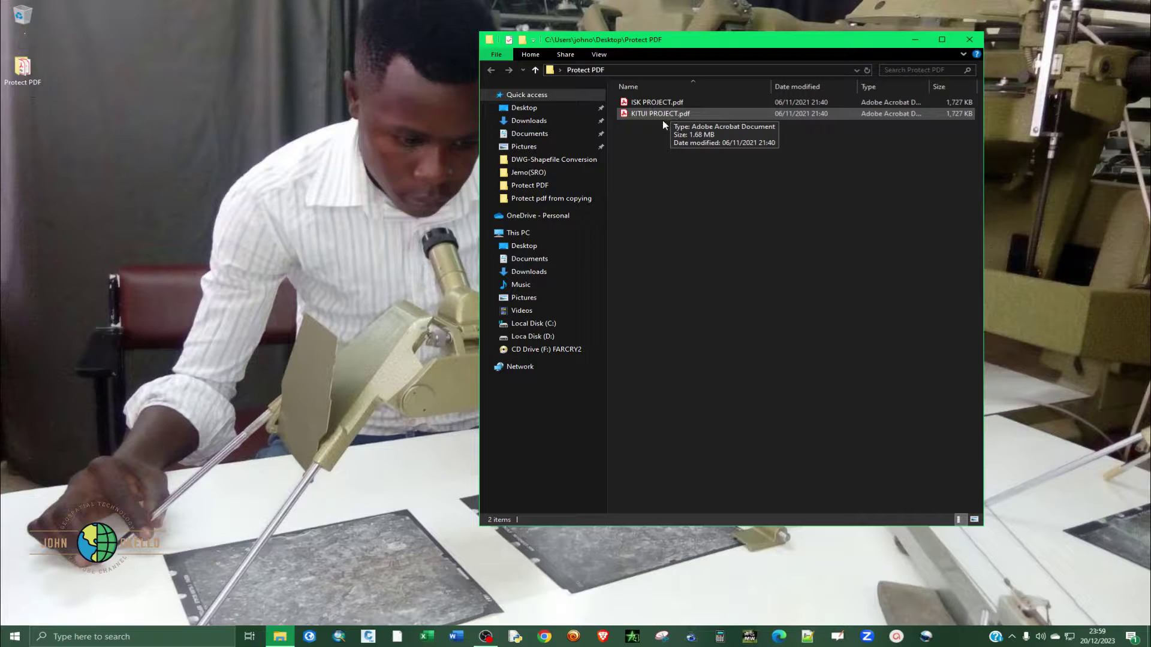
{"action": "right_click", "coordinate": [28, 133]}
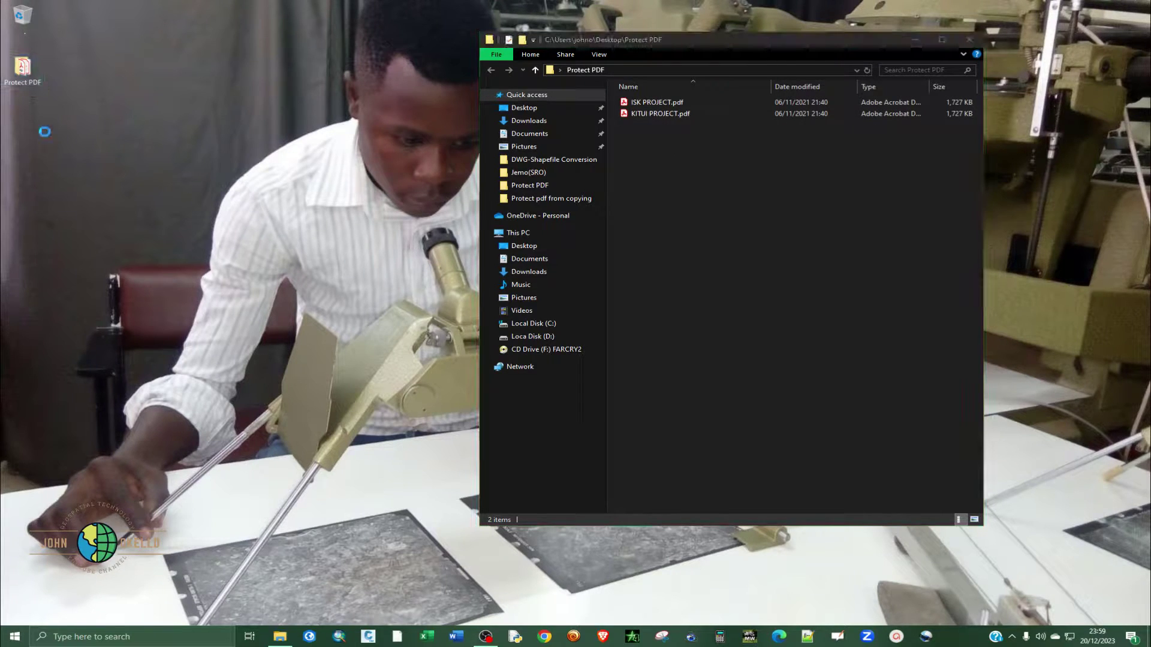
{"action": "mouse_move", "coordinate": [142, 238]}
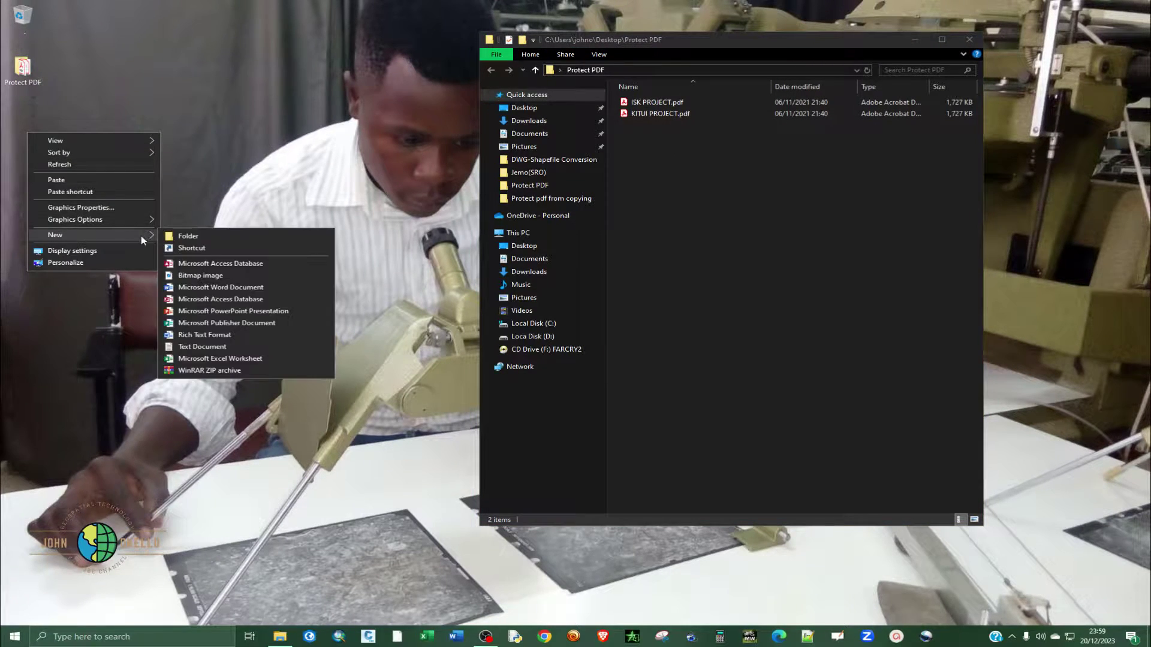
{"action": "left_click", "coordinate": [197, 347]}
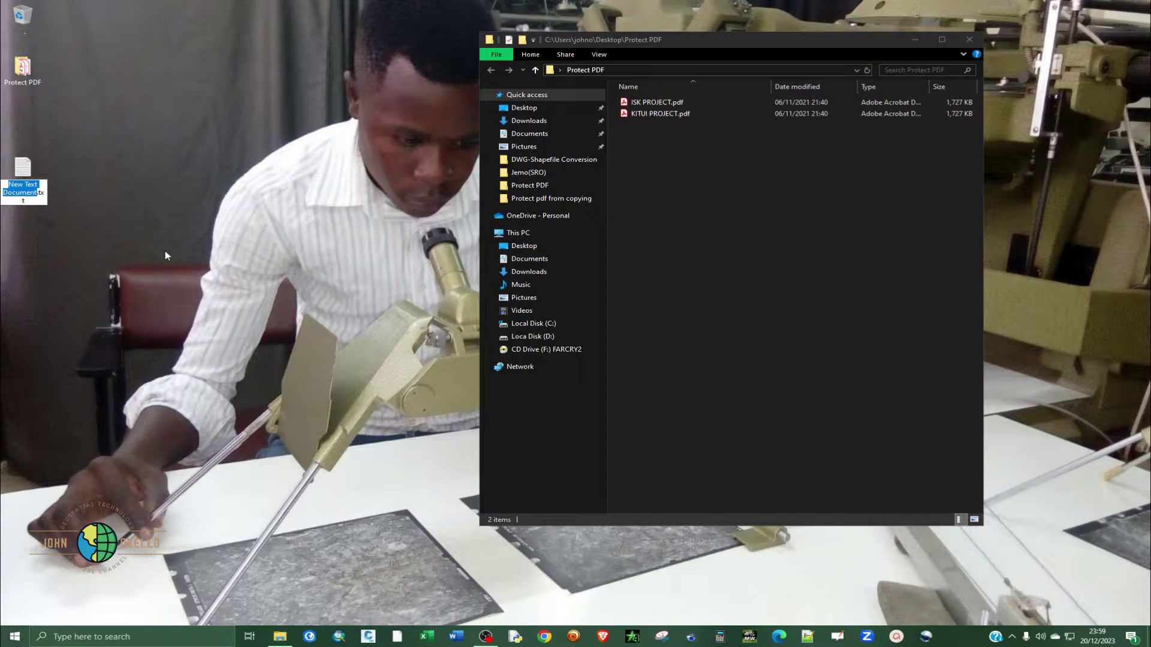
{"action": "type", "text": "Cop"}
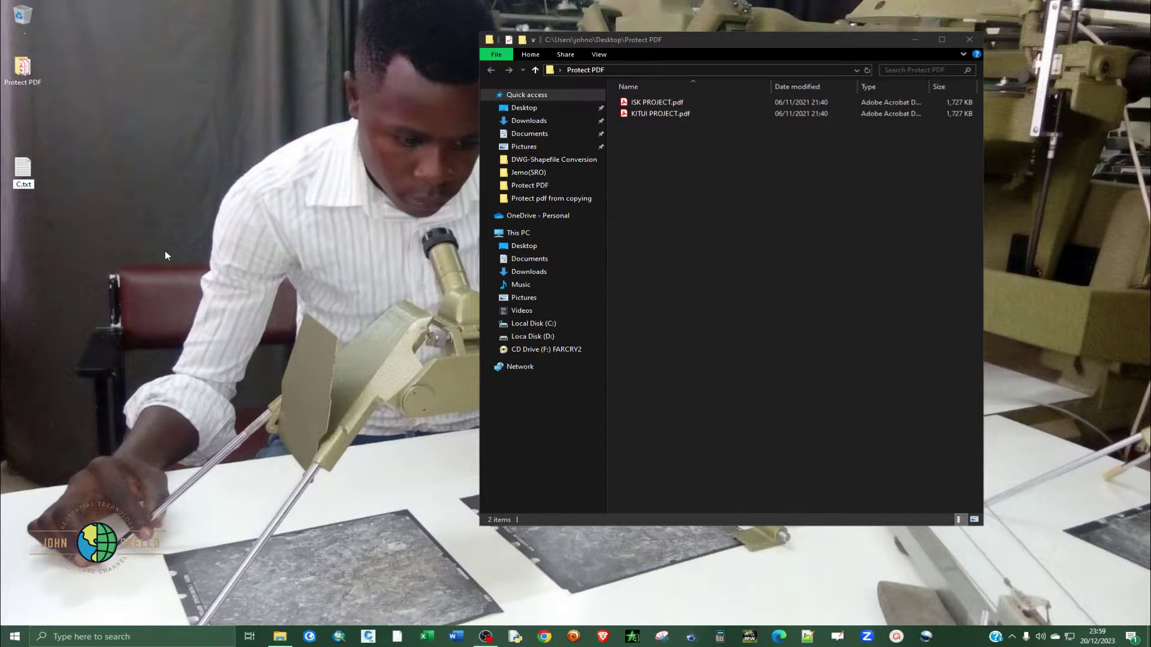
{"action": "type", "text": "y"}
{"action": "key", "text": "Return"}
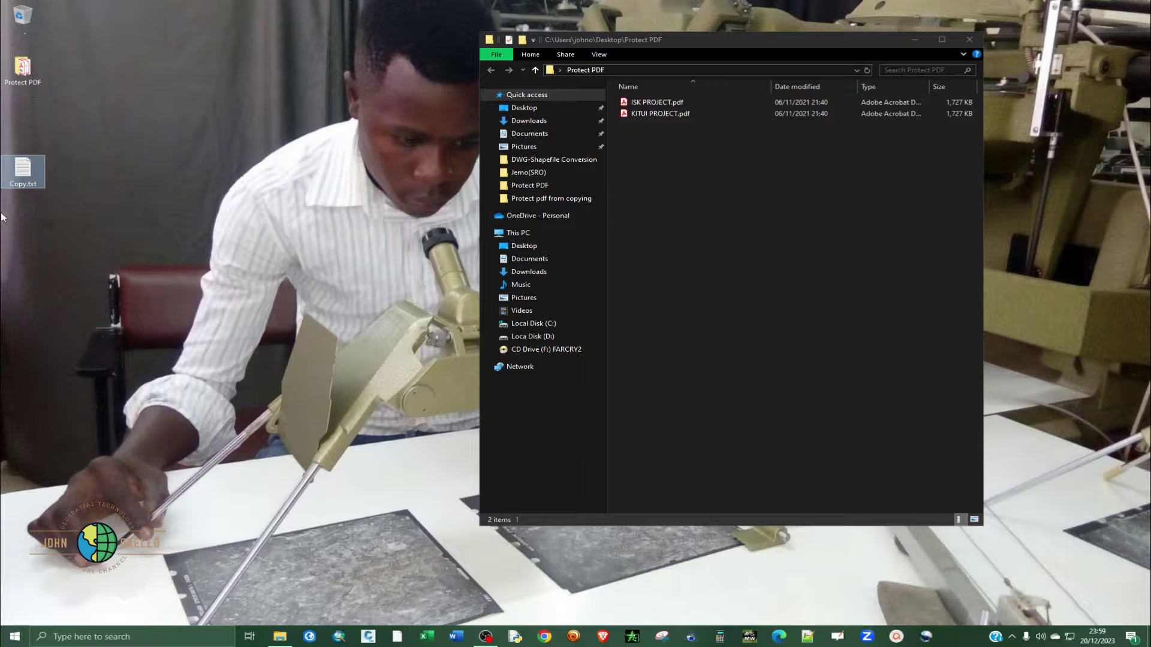
{"action": "left_click_drag", "start_coordinate": [16, 183], "coordinate": [16, 132]}
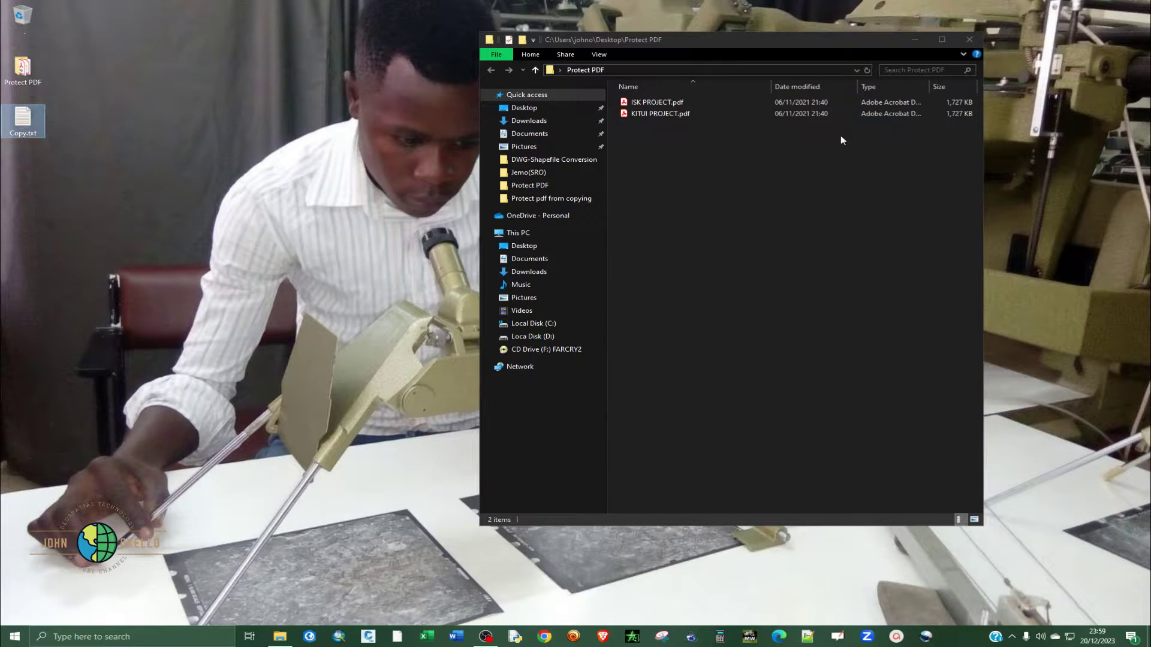
{"action": "left_click", "coordinate": [744, 105]}
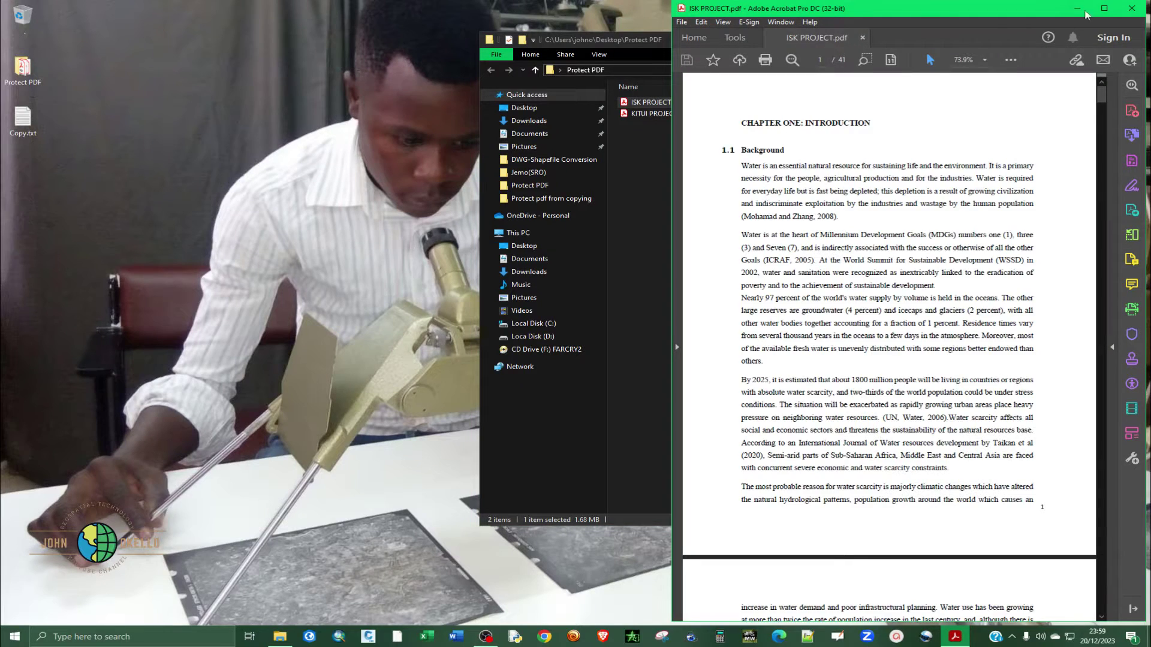
- Maximize ISK PROJECT.pdf in Acrobat, set the zoom to 100%, then restore the window
{"action": "left_click_drag", "start_coordinate": [672, 185], "coordinate": [358, 192]}
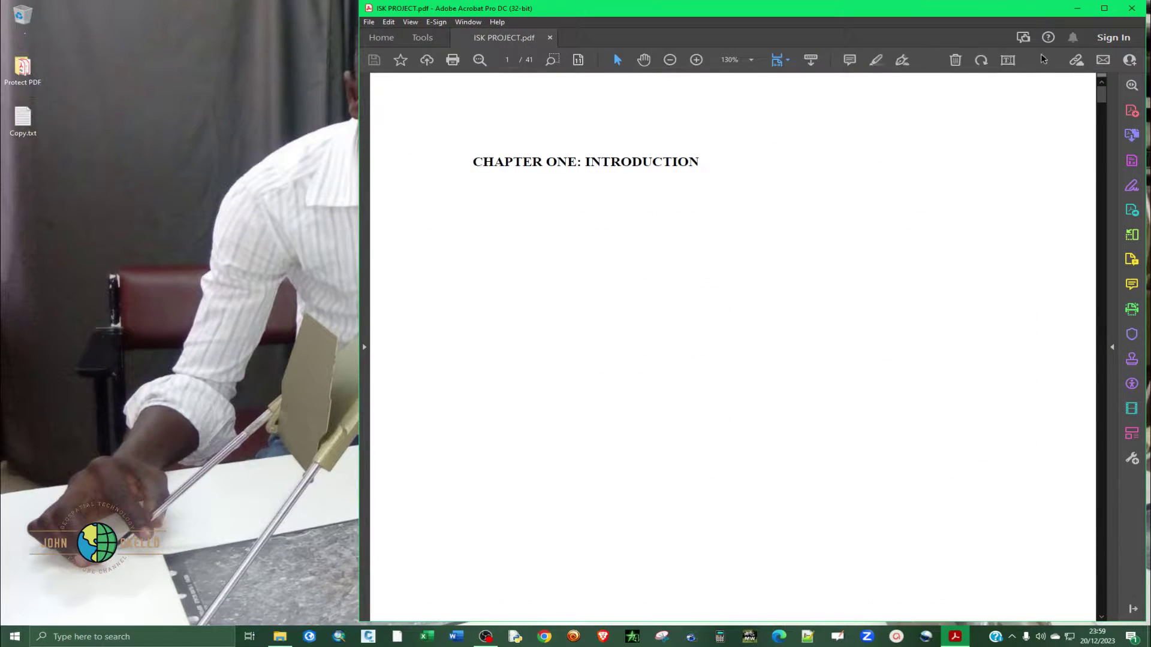
{"action": "left_click", "coordinate": [1111, 8]}
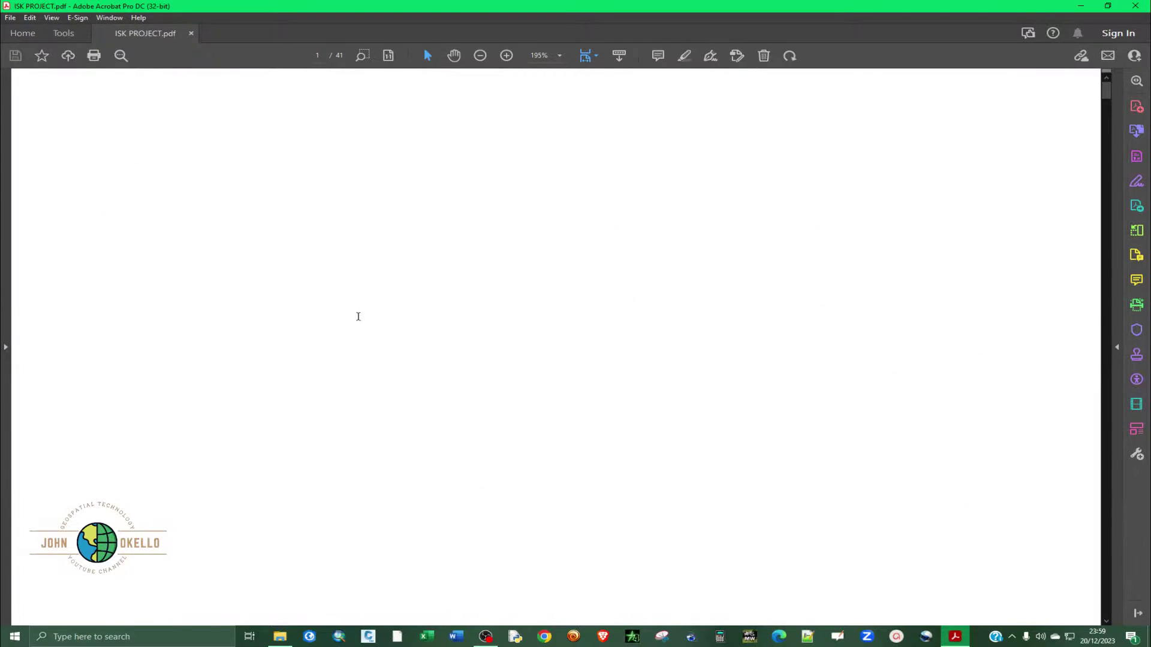
{"action": "scroll", "coordinate": [393, 193], "scroll_direction": "down", "scroll_amount": 2}
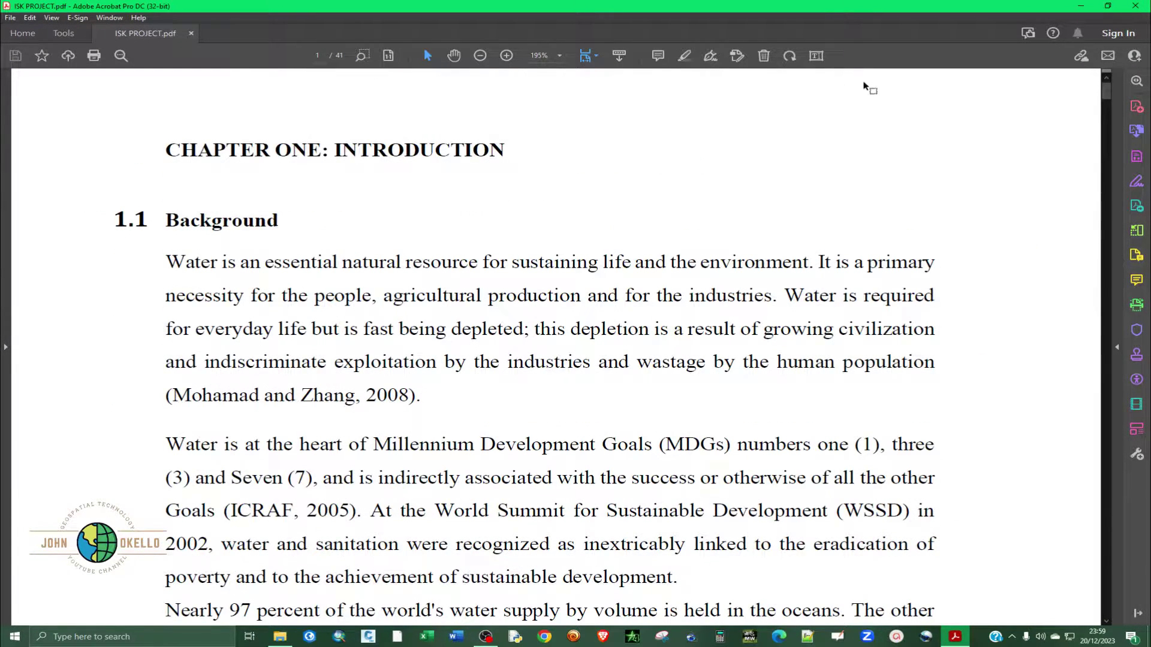
{"action": "left_click", "coordinate": [558, 57]}
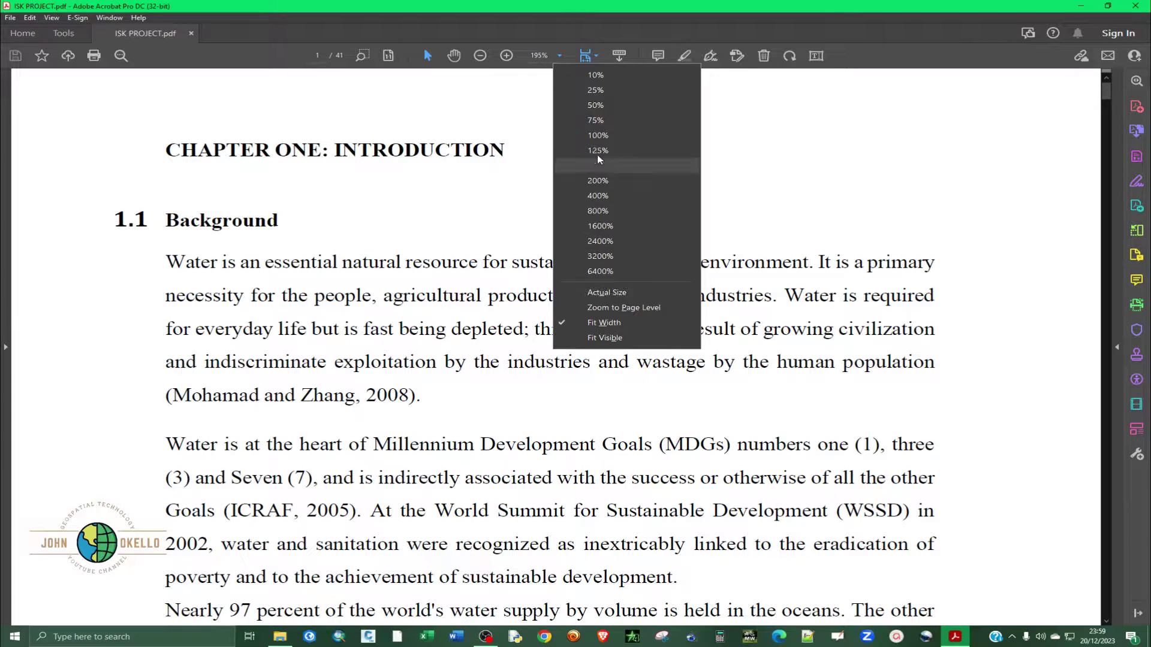
{"action": "left_click", "coordinate": [601, 138]}
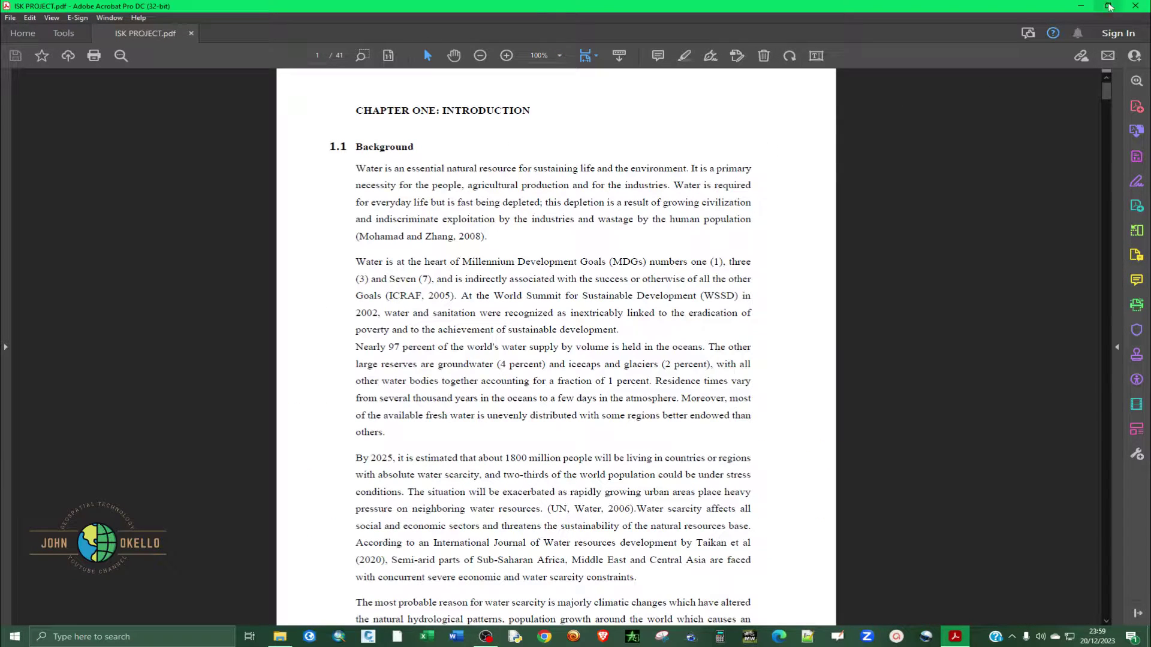
{"action": "left_click", "coordinate": [1108, 6]}
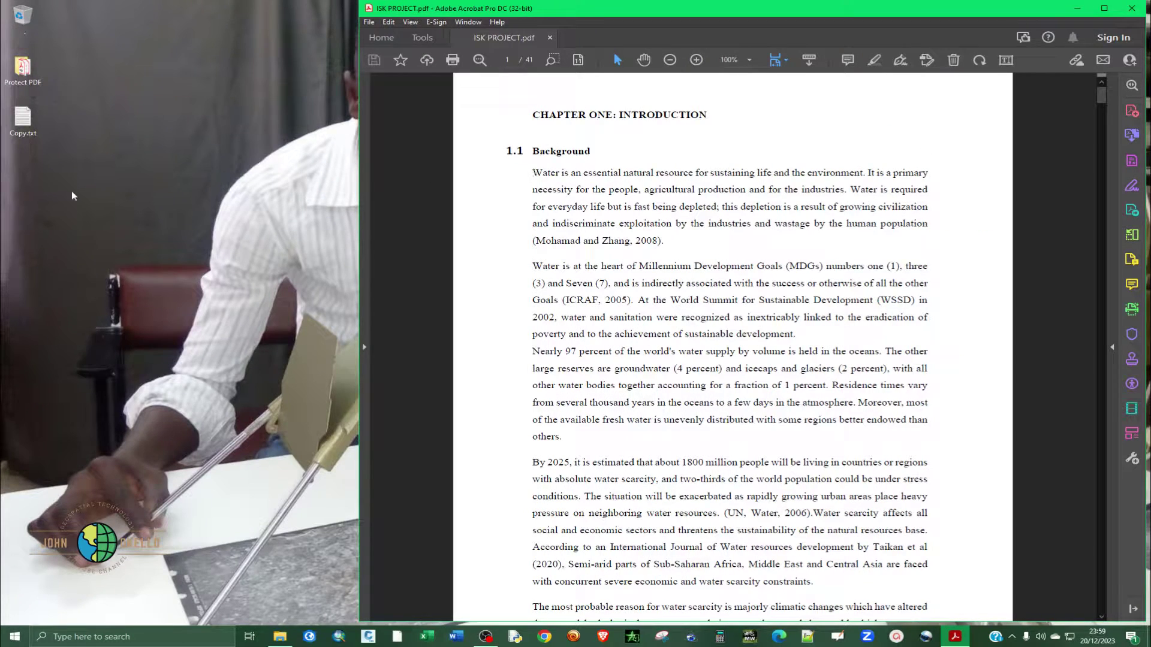
- Open Copy.txt in Notepad and paste the PDF's first Background paragraph into it
{"action": "double_click", "coordinate": [26, 129]}
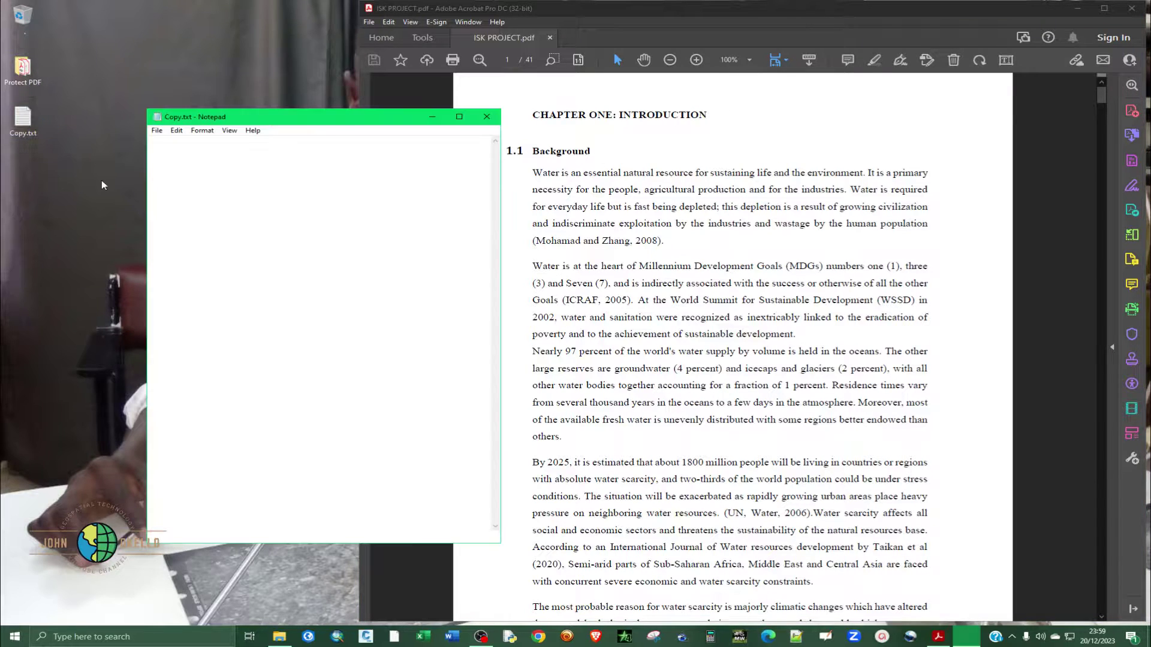
{"action": "left_click_drag", "start_coordinate": [301, 117], "coordinate": [157, 174]}
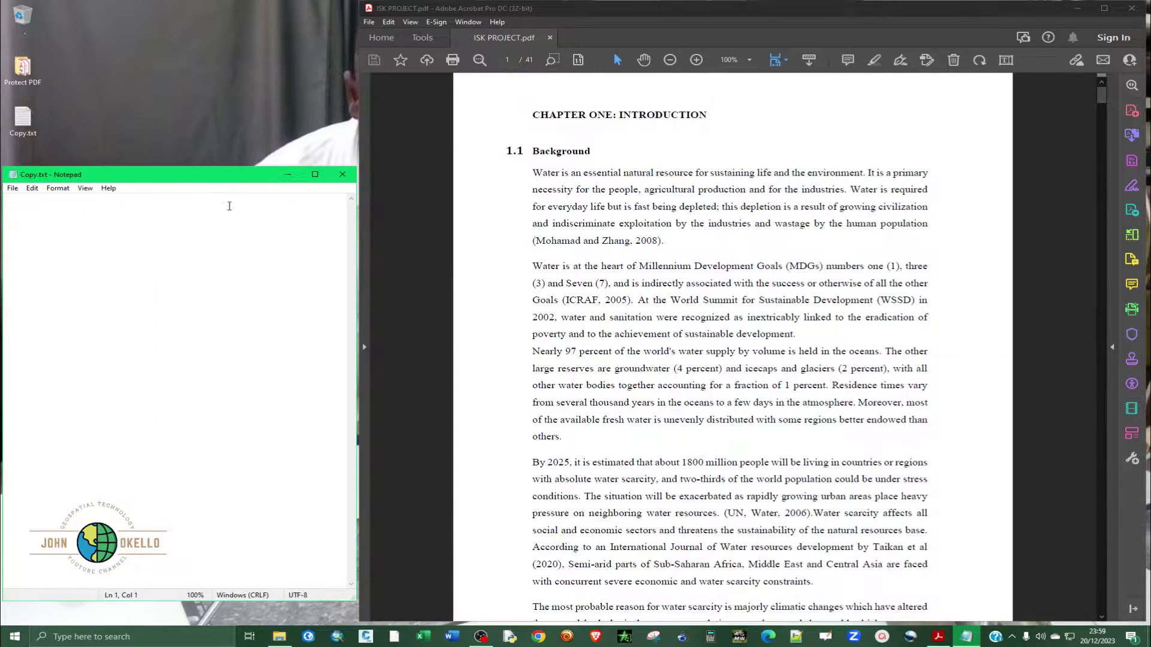
{"action": "left_click_drag", "start_coordinate": [538, 174], "coordinate": [665, 239]}
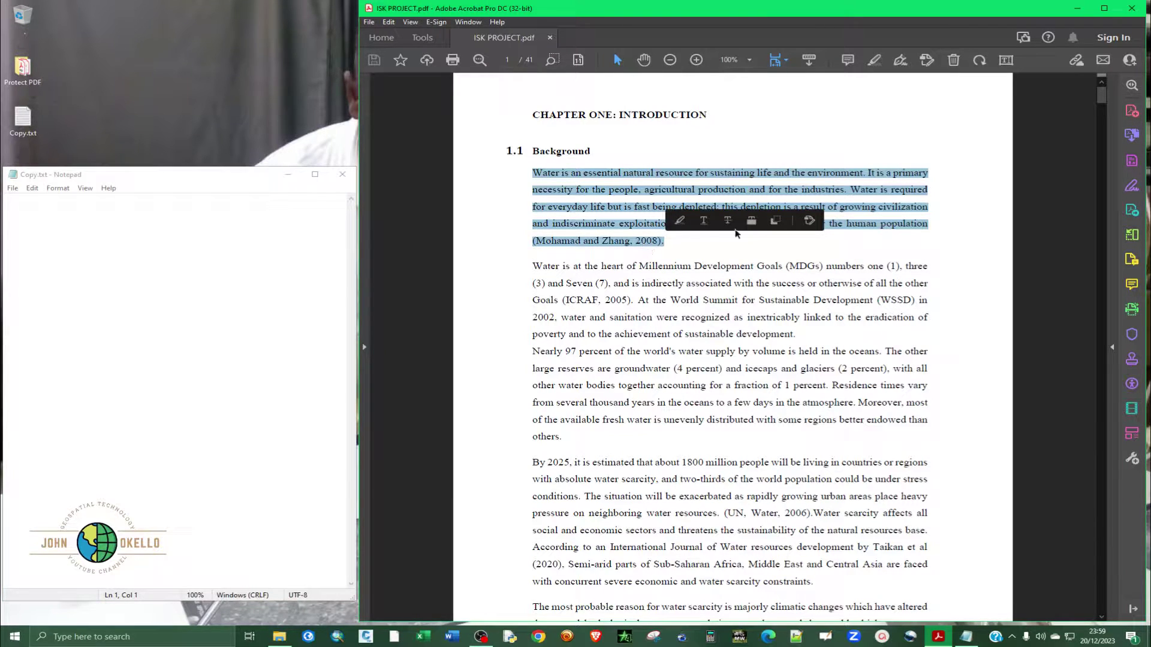
{"action": "left_click", "coordinate": [778, 222]}
{"action": "left_click", "coordinate": [39, 211]}
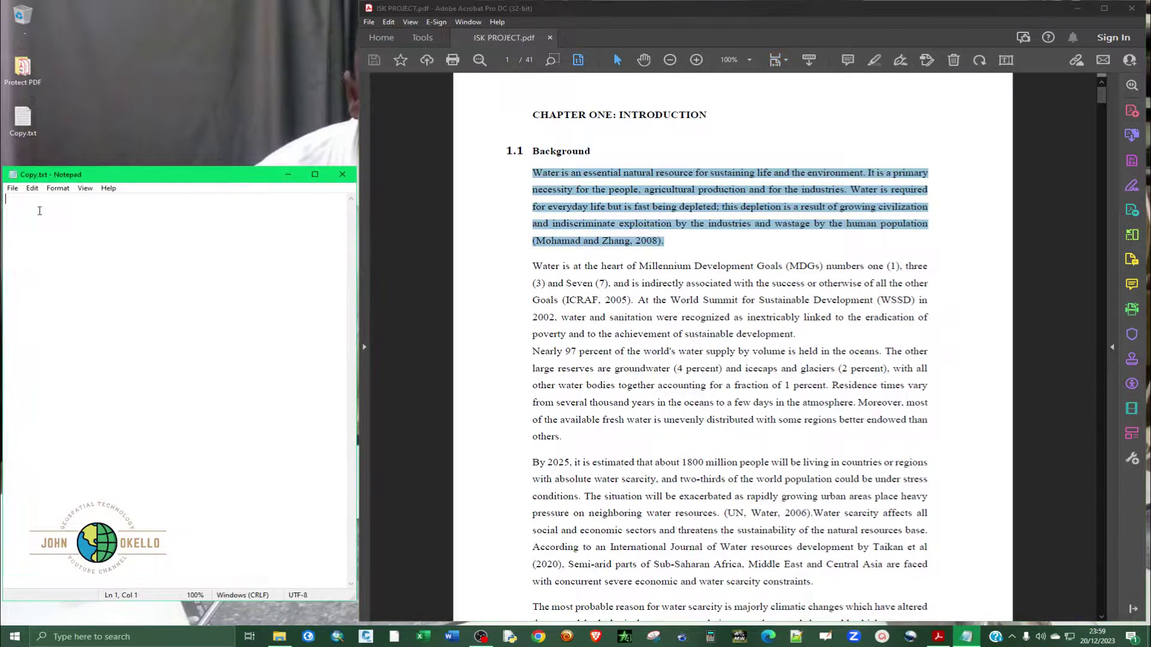
{"action": "right_click", "coordinate": [40, 208]}
{"action": "left_click", "coordinate": [60, 266]}
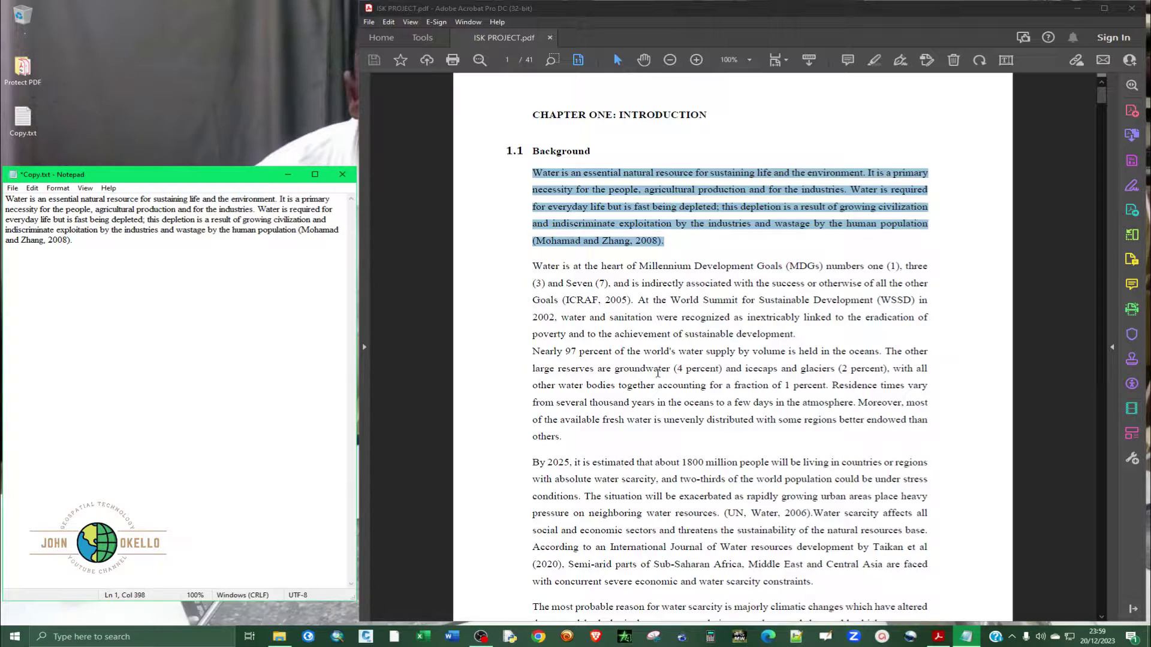
- Return to Acrobat, maximize it and bring up the Tools page
{"action": "left_click", "coordinate": [668, 242]}
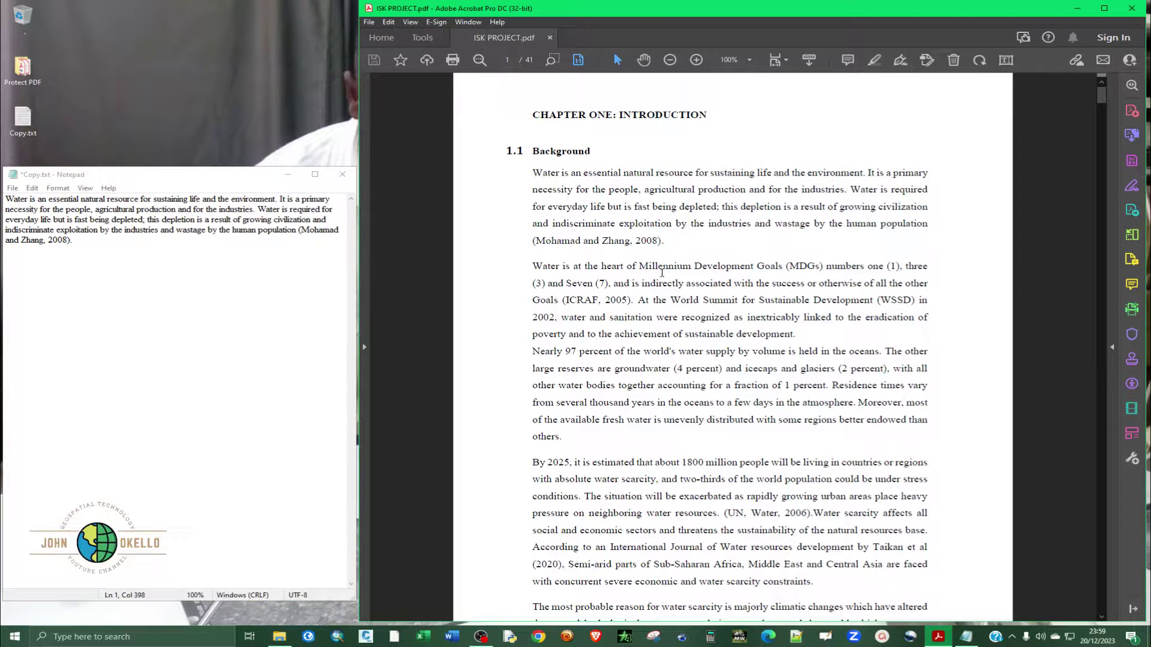
{"action": "left_click", "coordinate": [1104, 8]}
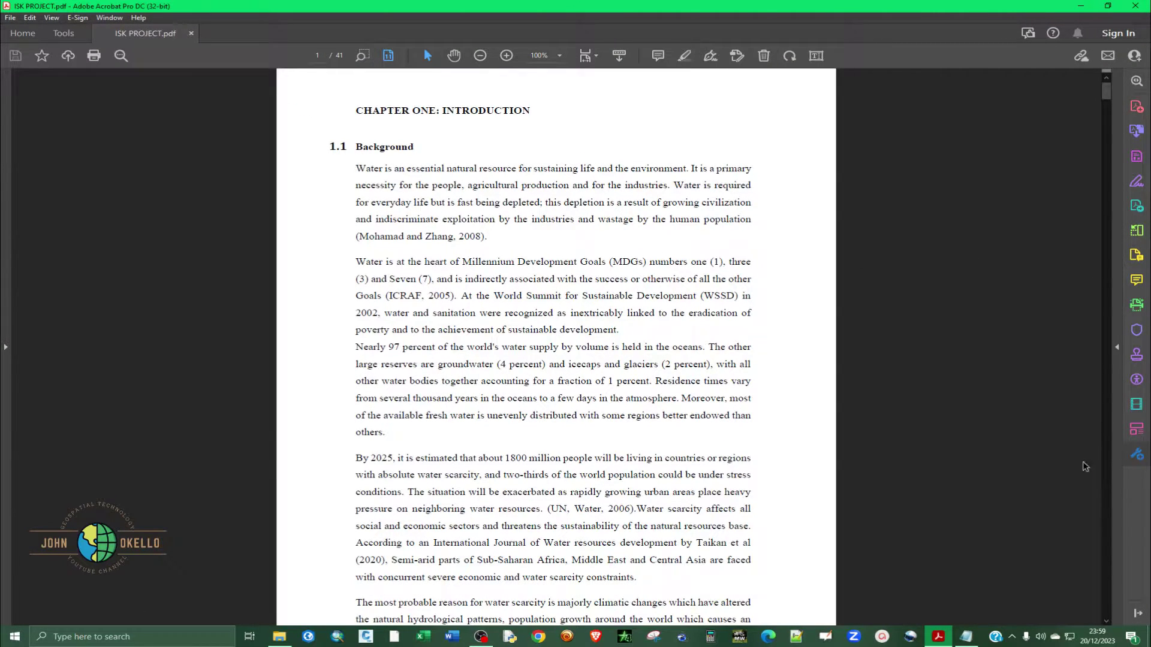
{"action": "left_click", "coordinate": [1147, 455]}
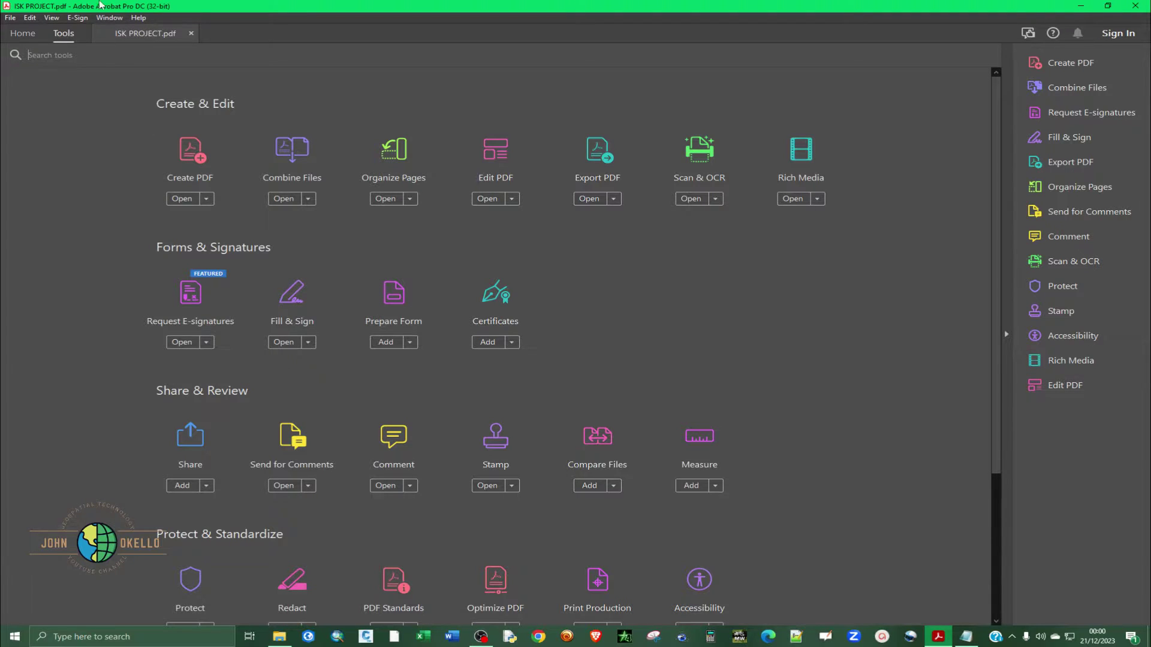
- Browse the Tools page and choose Edit PDF to make ISK PROJECT.pdf's text editable
{"action": "scroll", "coordinate": [359, 354], "scroll_direction": "down", "scroll_amount": 2}
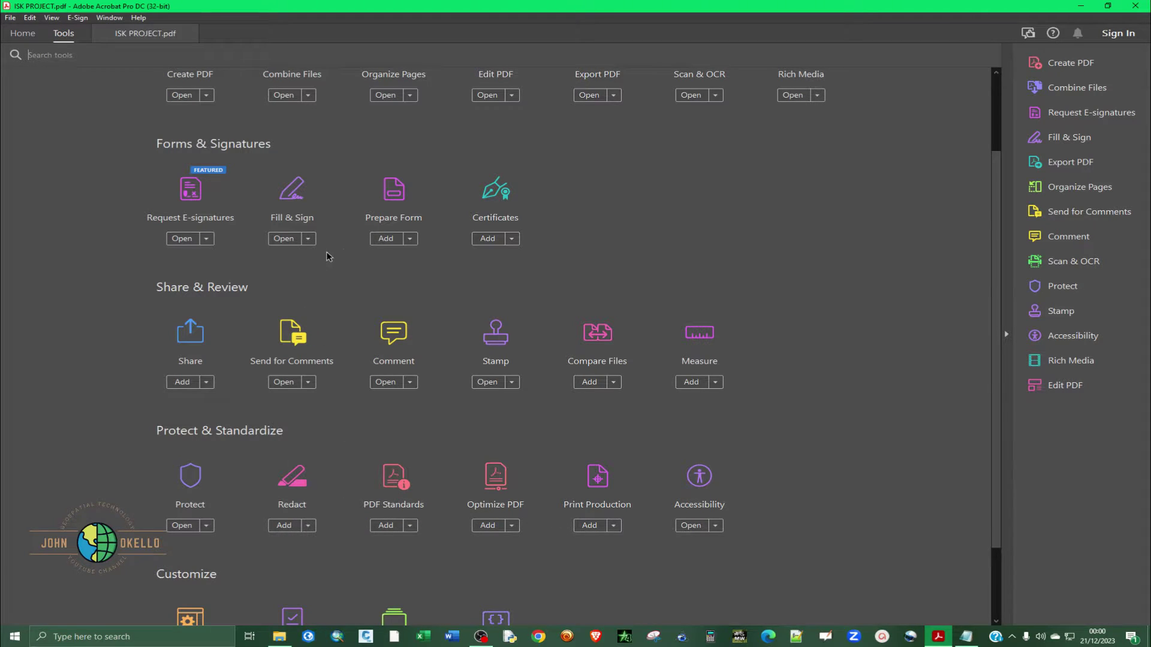
{"action": "scroll", "coordinate": [504, 337], "scroll_direction": "up", "scroll_amount": 2}
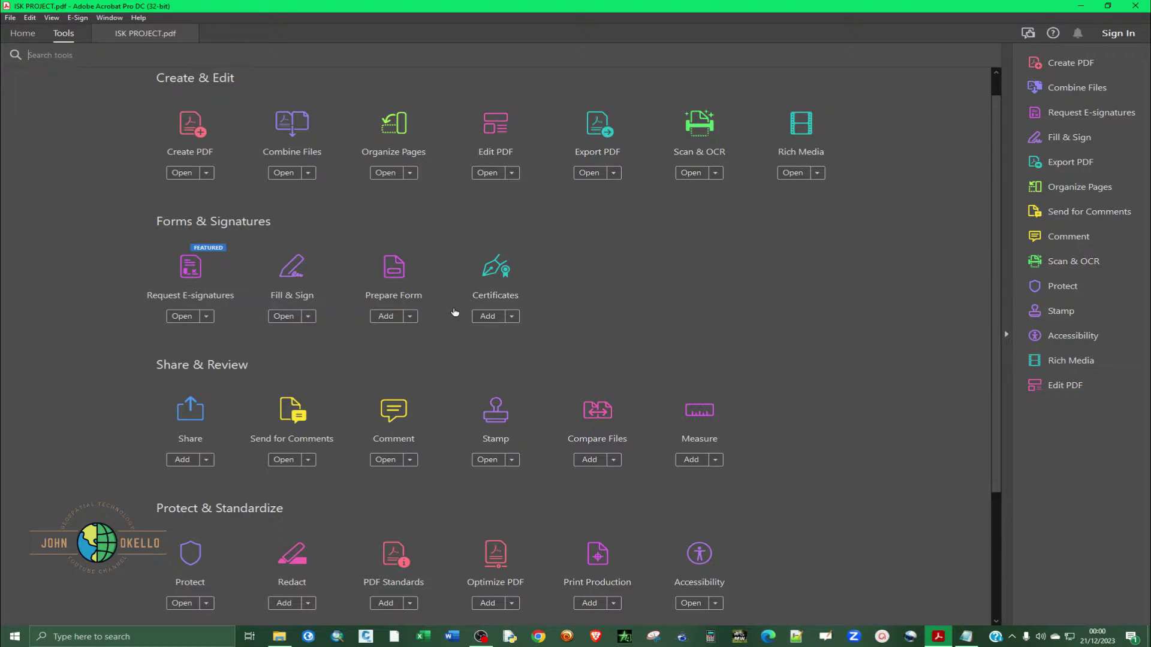
{"action": "scroll", "coordinate": [456, 313], "scroll_direction": "up", "scroll_amount": 1}
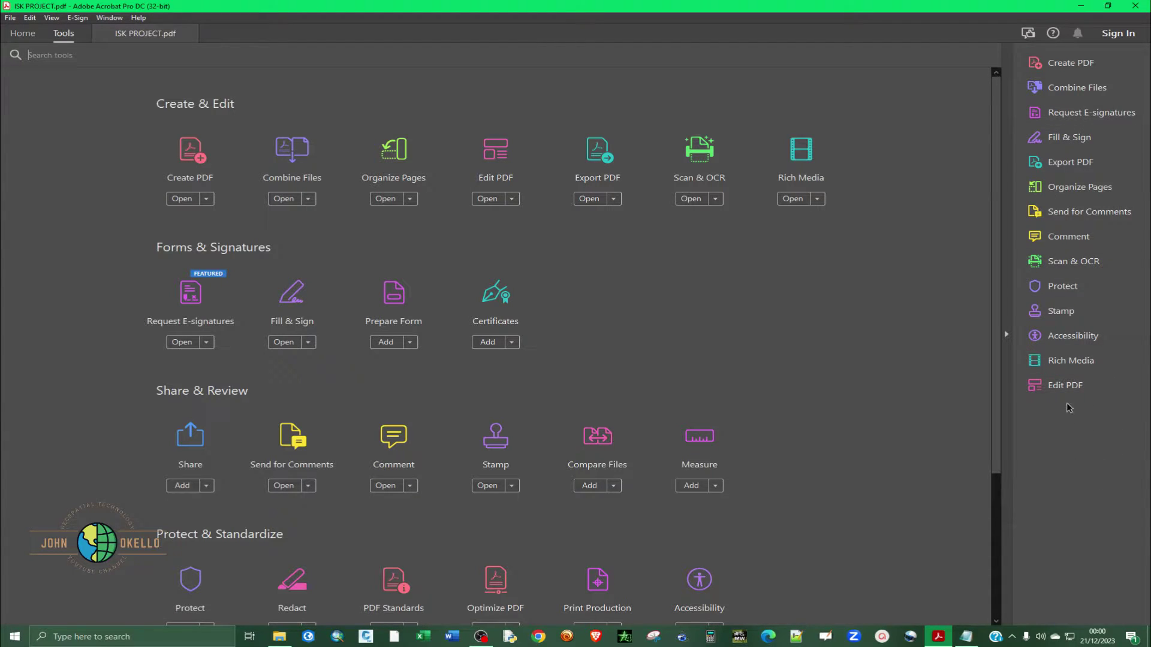
{"action": "left_click", "coordinate": [1067, 387]}
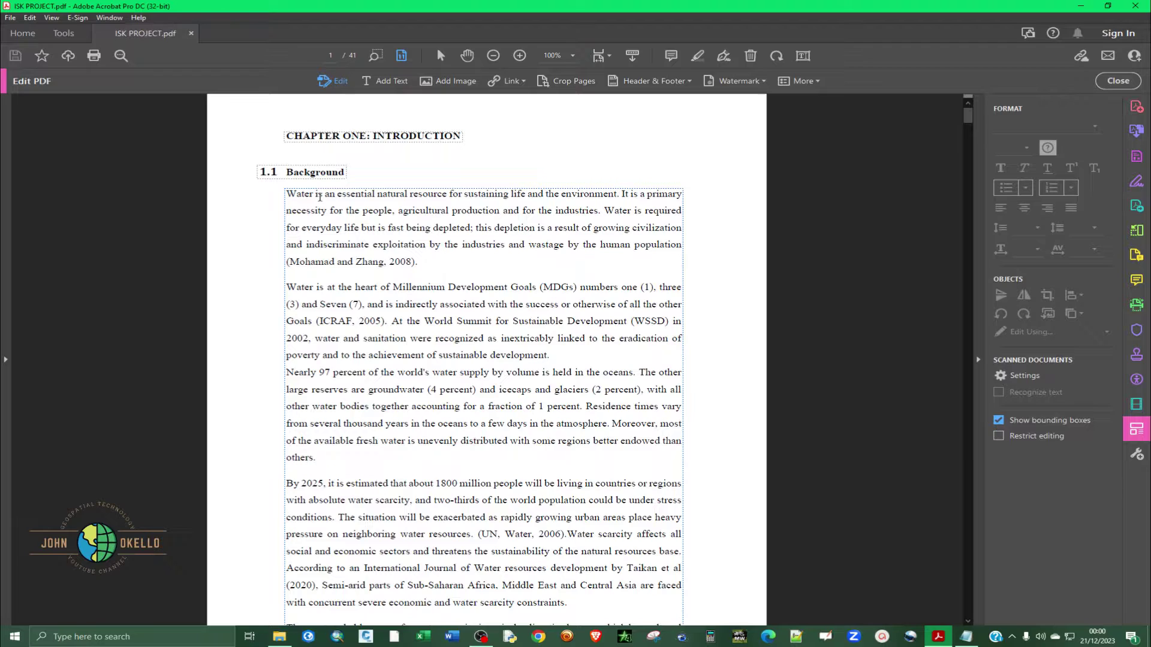
- Replace 'Water' with 'Ocean' and 'World' with 'Global' in the PDF text
{"action": "left_click", "coordinate": [311, 198]}
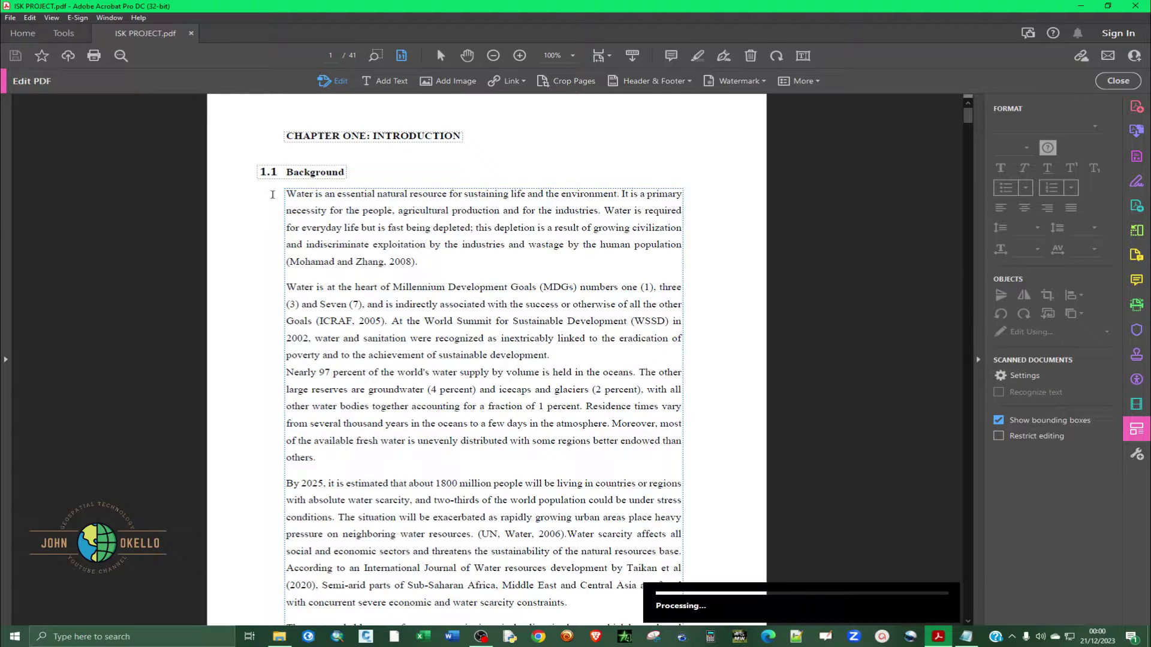
{"action": "key", "text": "BackSpace"}
{"action": "key", "text": "BackSpace"}
{"action": "key", "text": "BackSpace"}
{"action": "key", "text": "BackSpace"}
{"action": "key", "text": "BackSpace"}
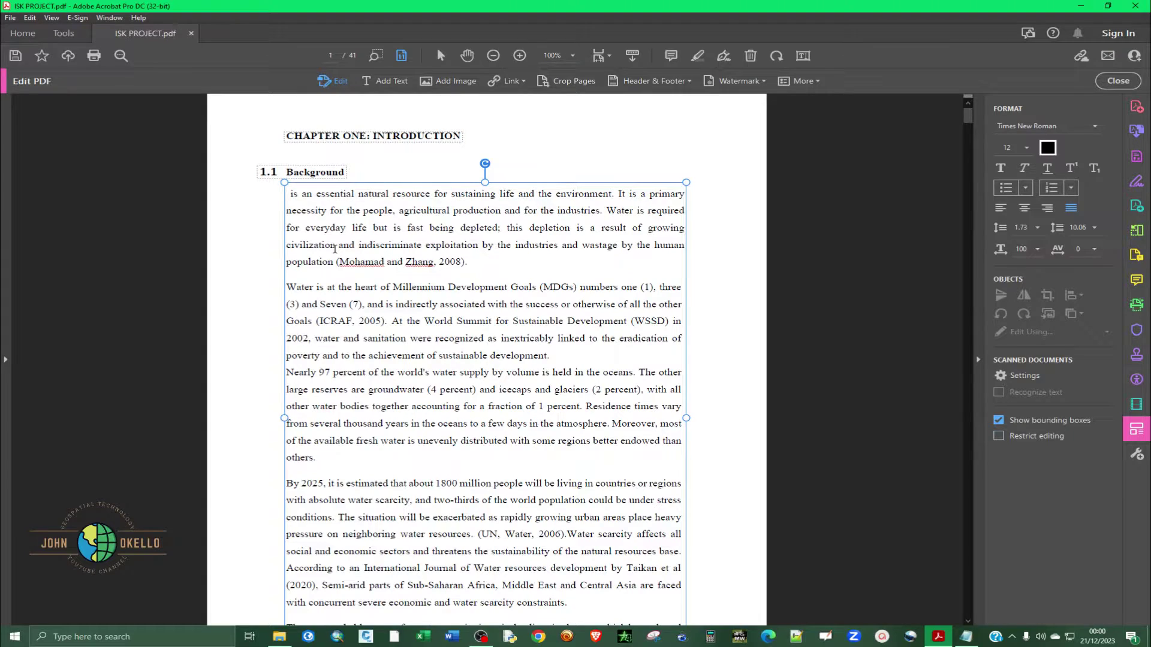
{"action": "type", "text": "Oce"}
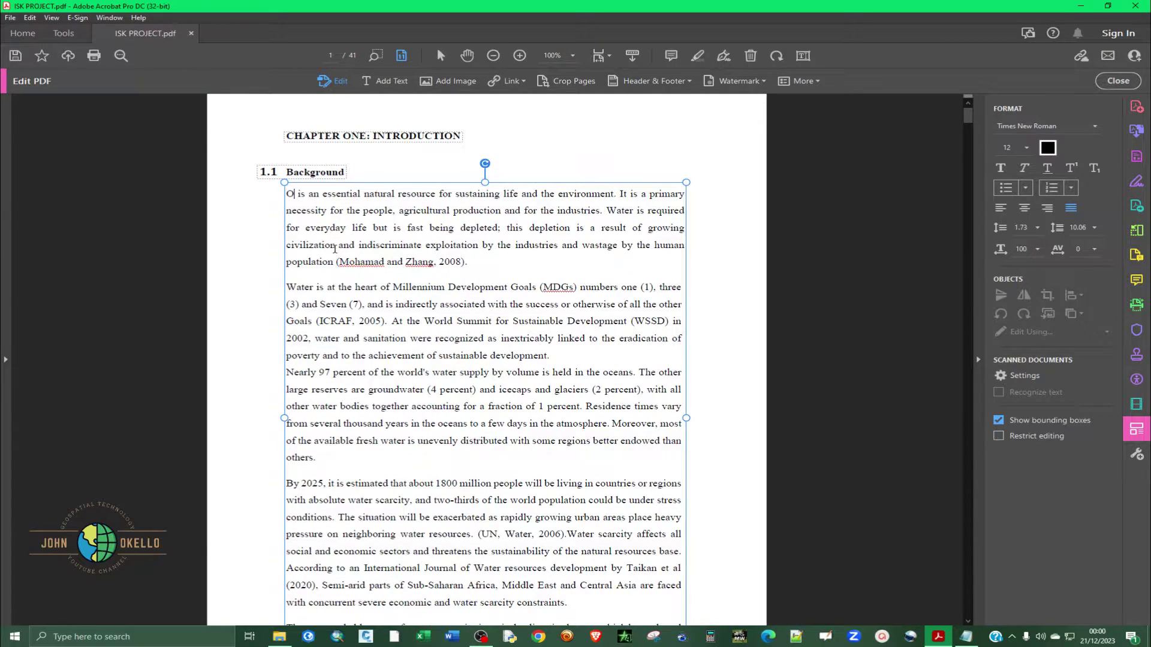
{"action": "type", "text": "an"}
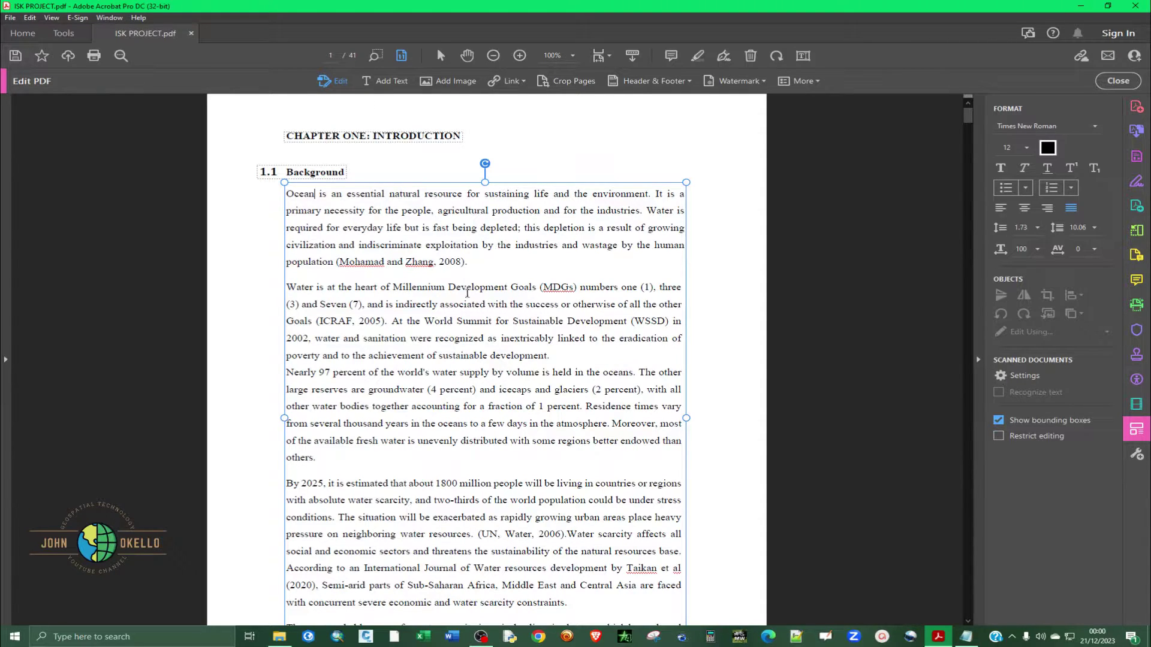
{"action": "left_click", "coordinate": [454, 322]}
{"action": "key", "text": "BackSpace"}
{"action": "key", "text": "BackSpace"}
{"action": "key", "text": "BackSpace"}
{"action": "key", "text": "BackSpace"}
{"action": "key", "text": "BackSpace"}
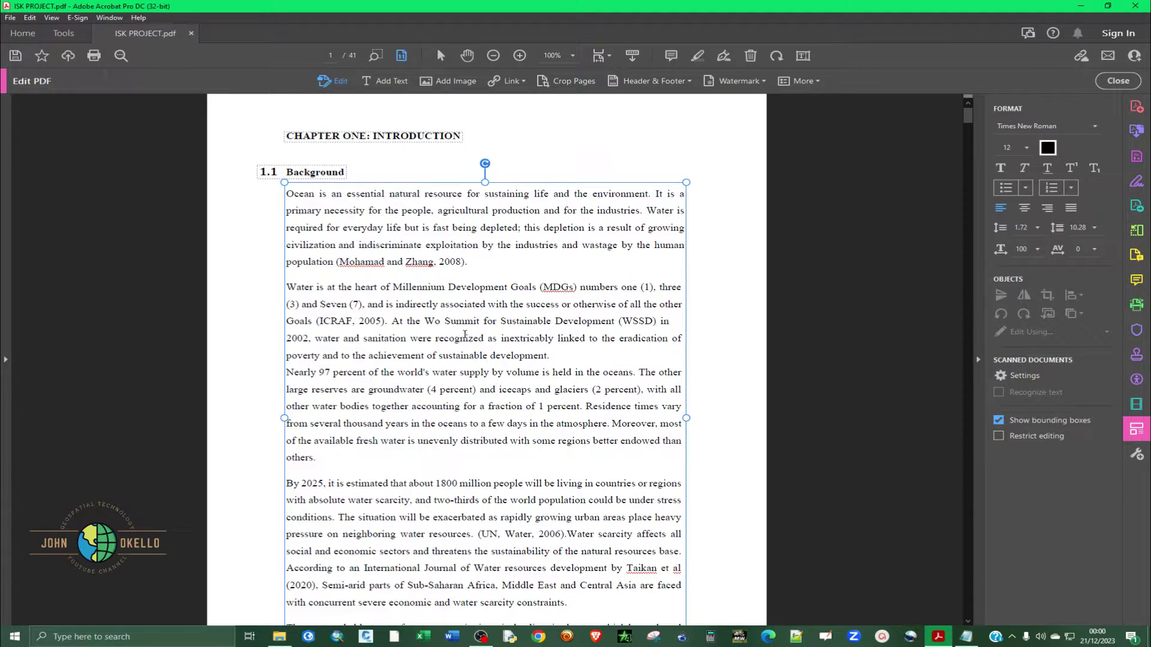
{"action": "type", "text": "G"}
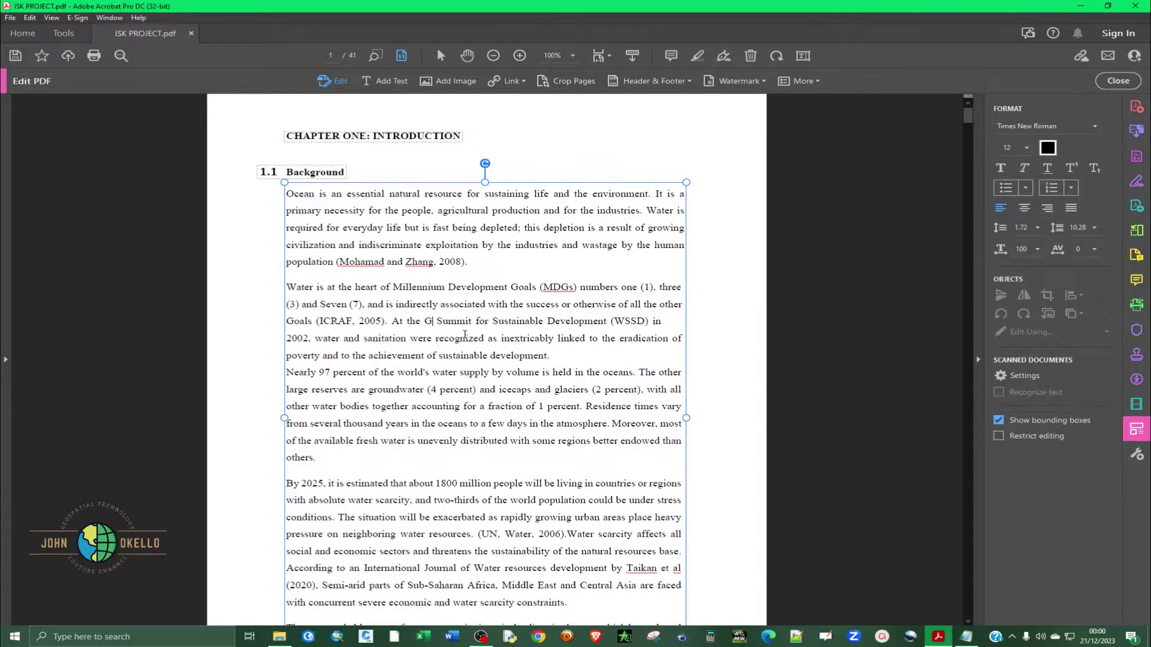
{"action": "type", "text": "lobal"}
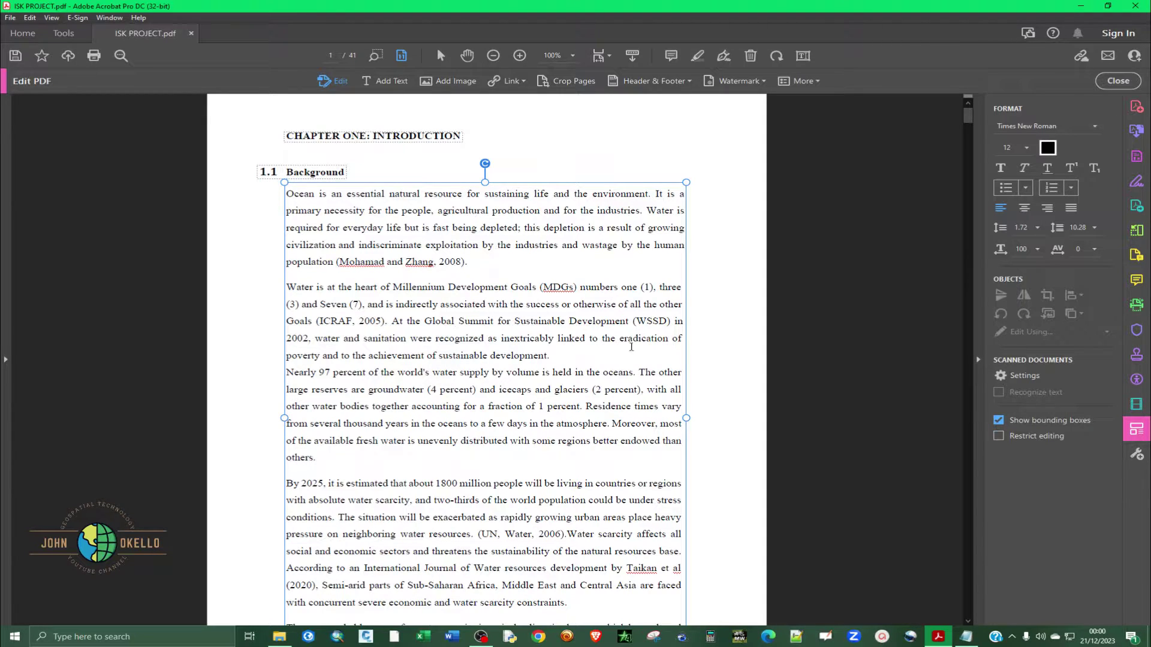
- Finish editing, save the PDF with Ctrl+S, and close Acrobat
{"action": "left_click", "coordinate": [723, 348]}
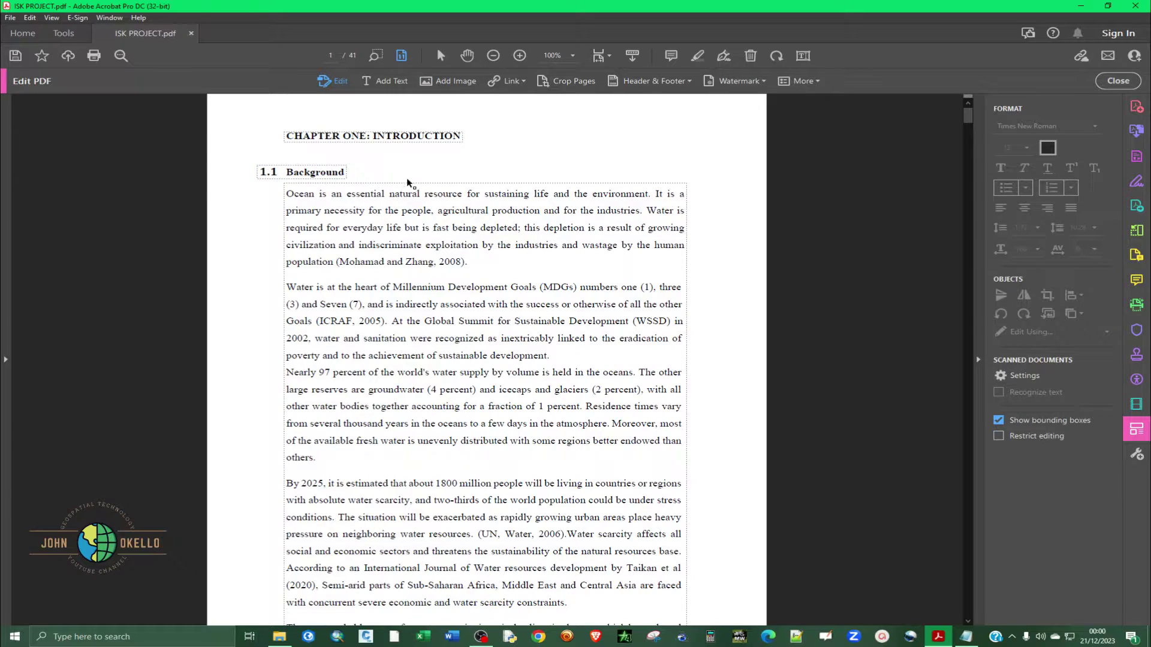
{"action": "key", "text": "ctrl+s"}
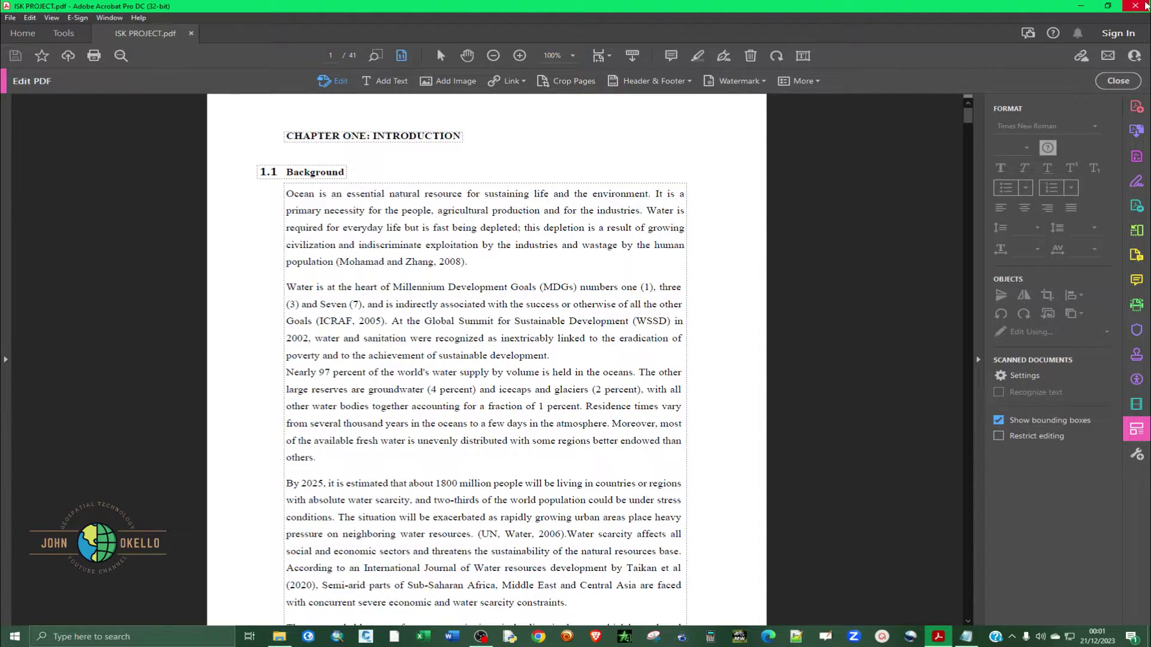
{"action": "left_click", "coordinate": [1135, 6]}
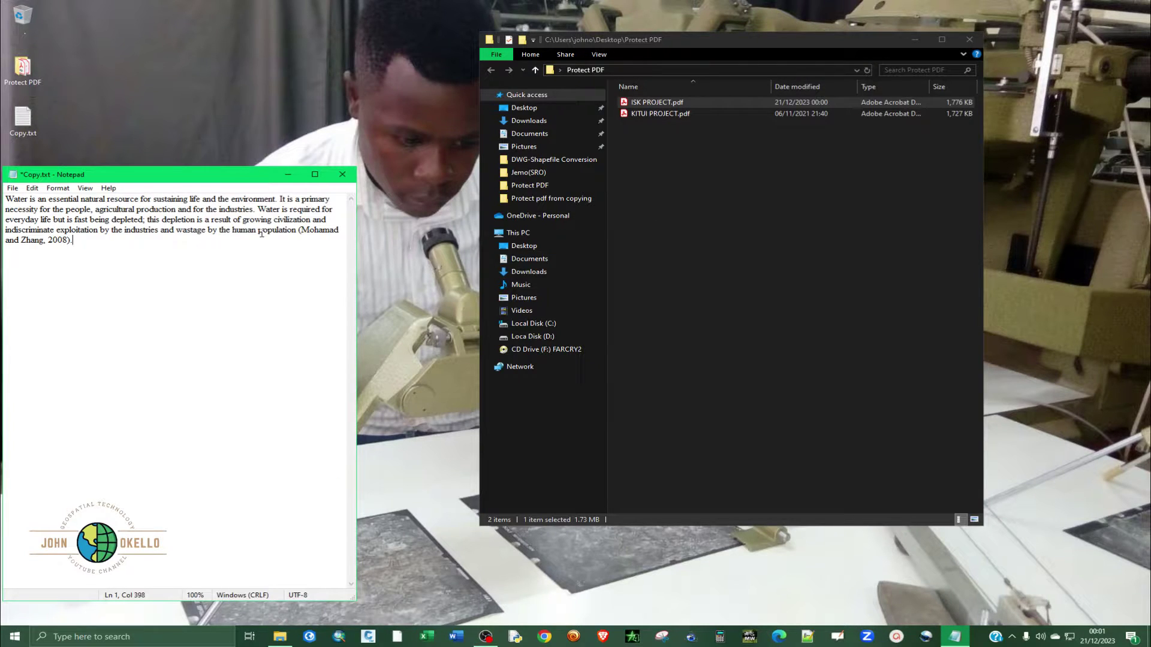
- Delete all text from Copy.txt, save the empty file, and minimize Notepad
{"action": "left_click_drag", "start_coordinate": [64, 235], "coordinate": [4, 201]}
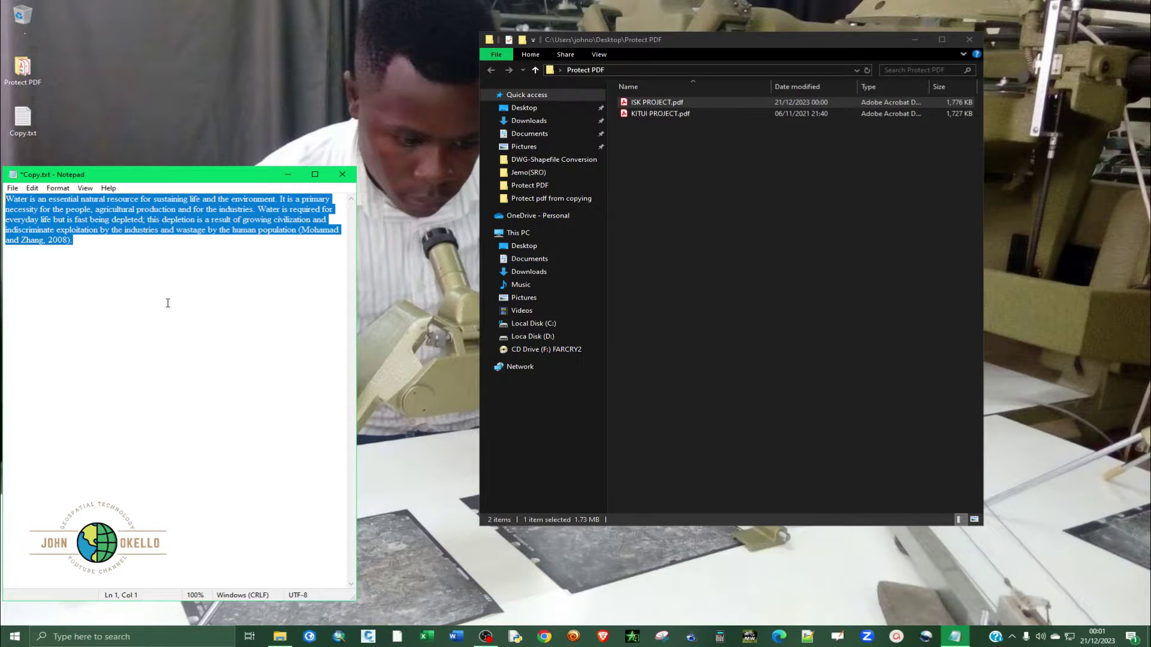
{"action": "key", "text": "Delete"}
{"action": "key", "text": "ctrl+s"}
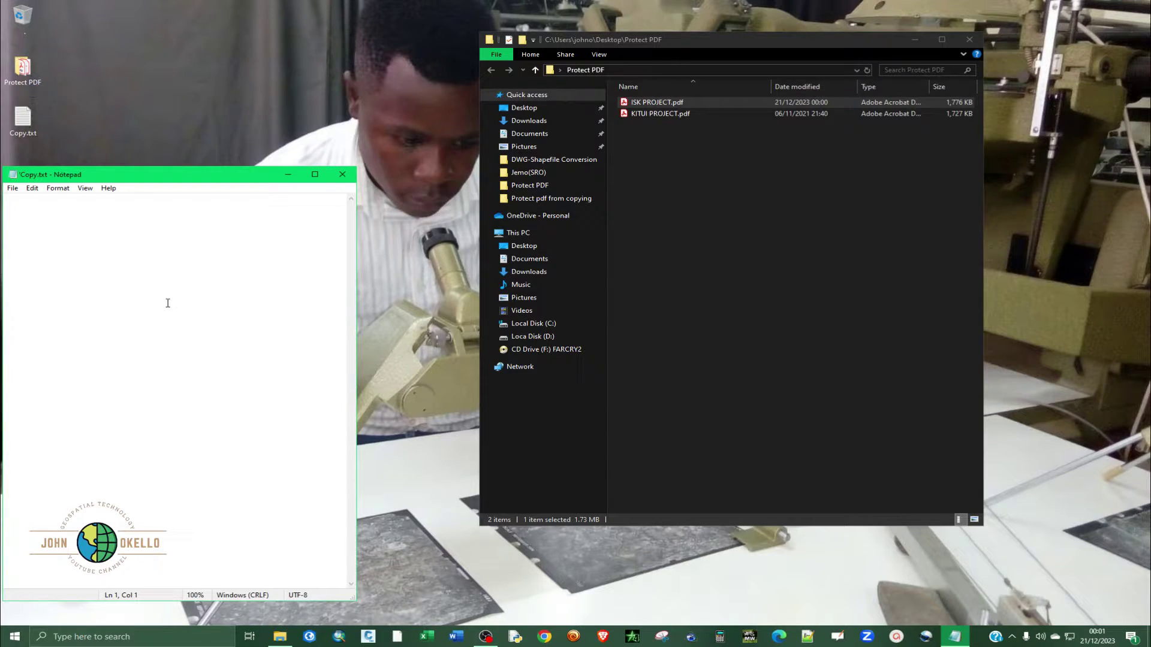
{"action": "left_click", "coordinate": [289, 174]}
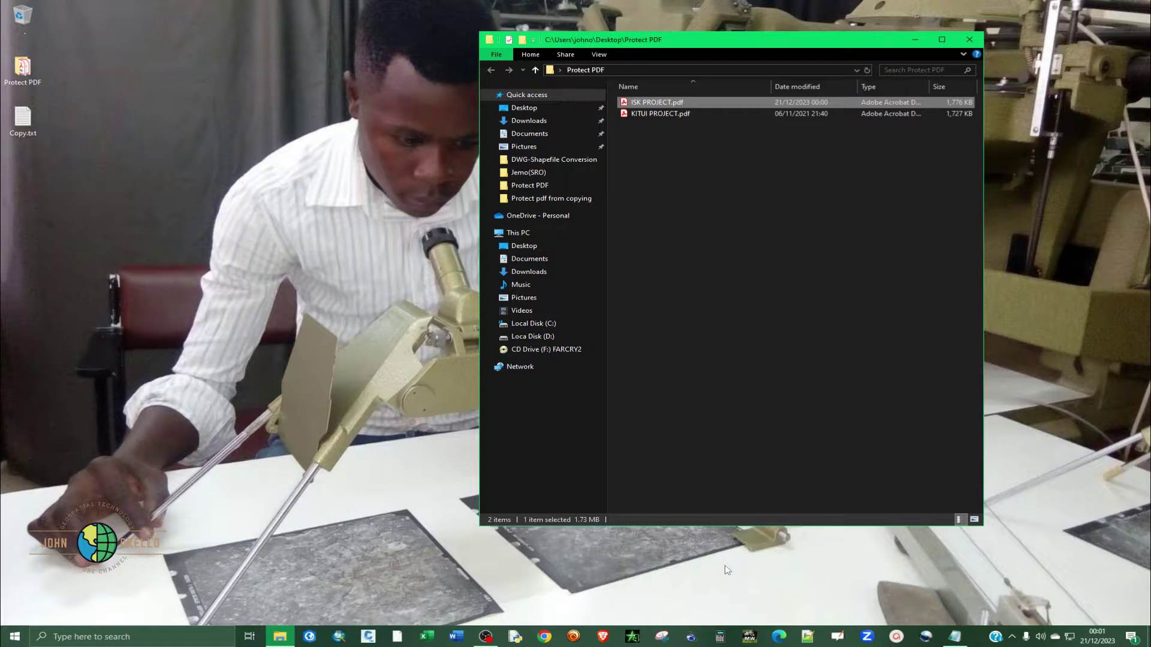
- Search Google for 'pdf2go' in Chrome and open the PDF2Go website
{"action": "left_click", "coordinate": [545, 637]}
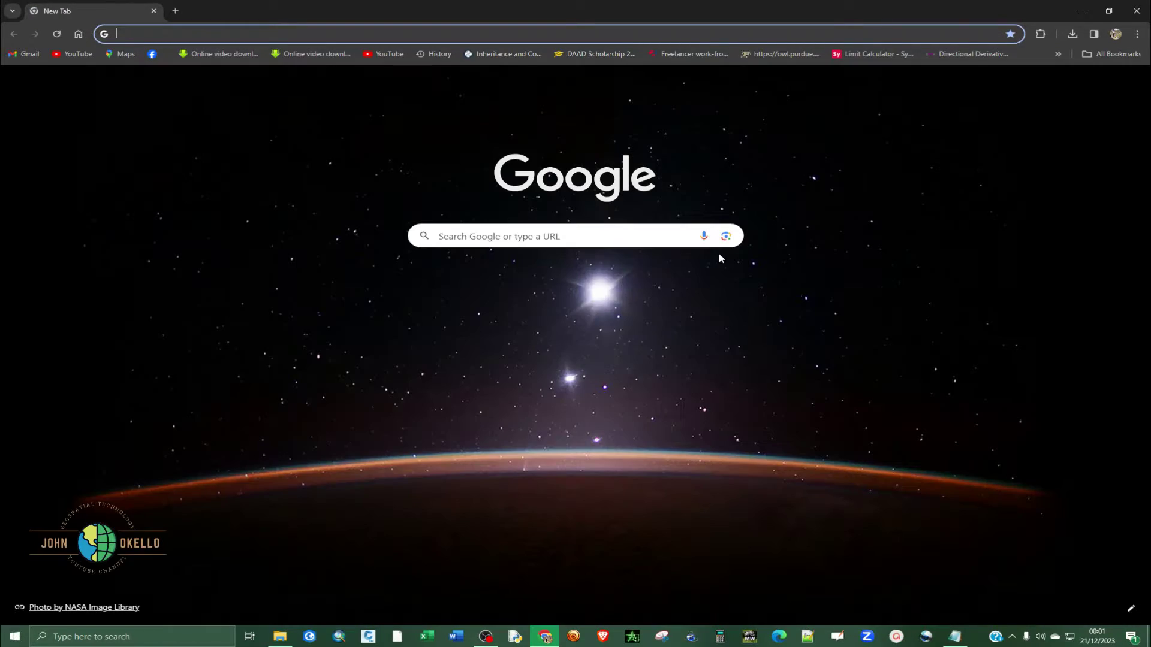
{"action": "left_click", "coordinate": [534, 238]}
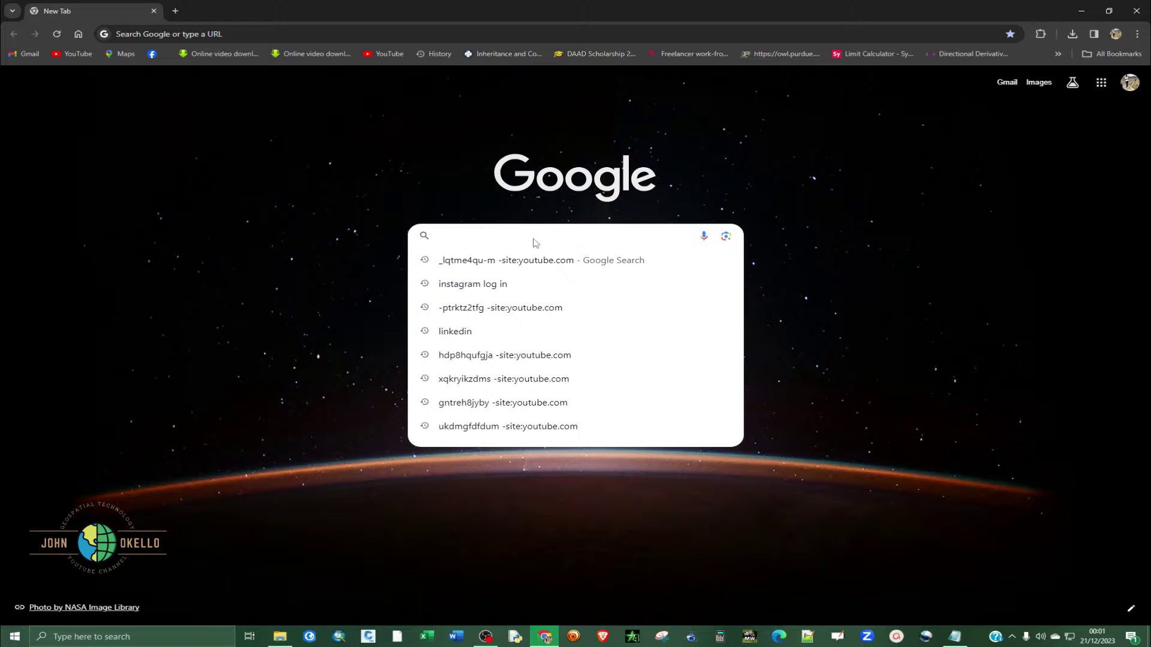
{"action": "type", "text": "pdf2"}
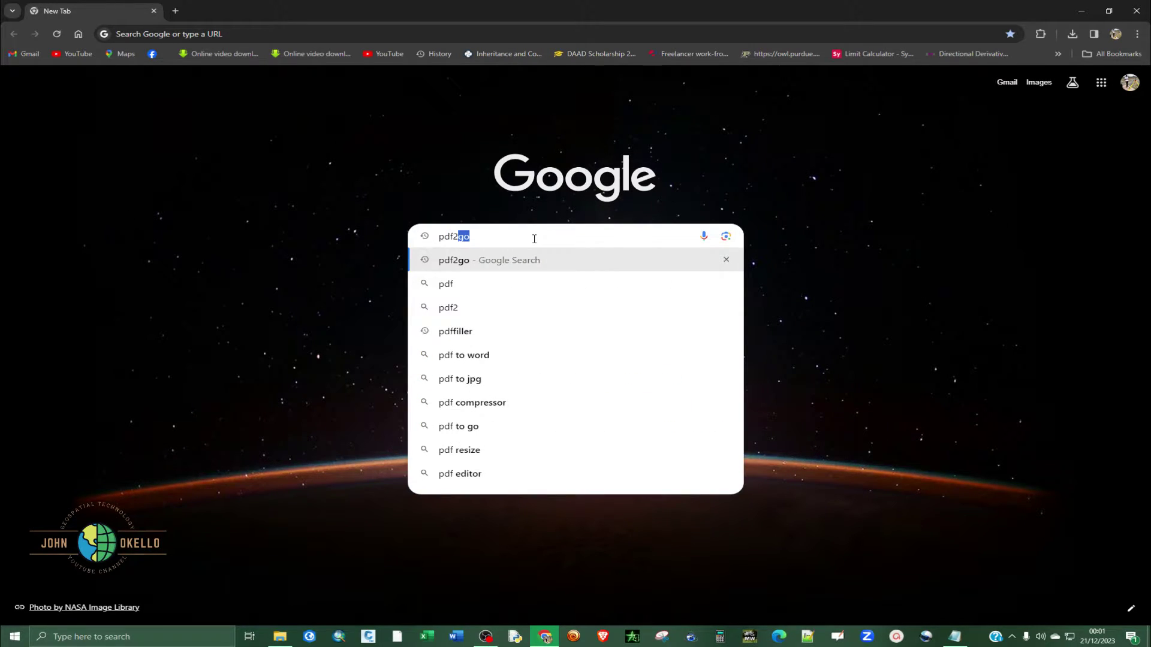
{"action": "type", "text": "go"}
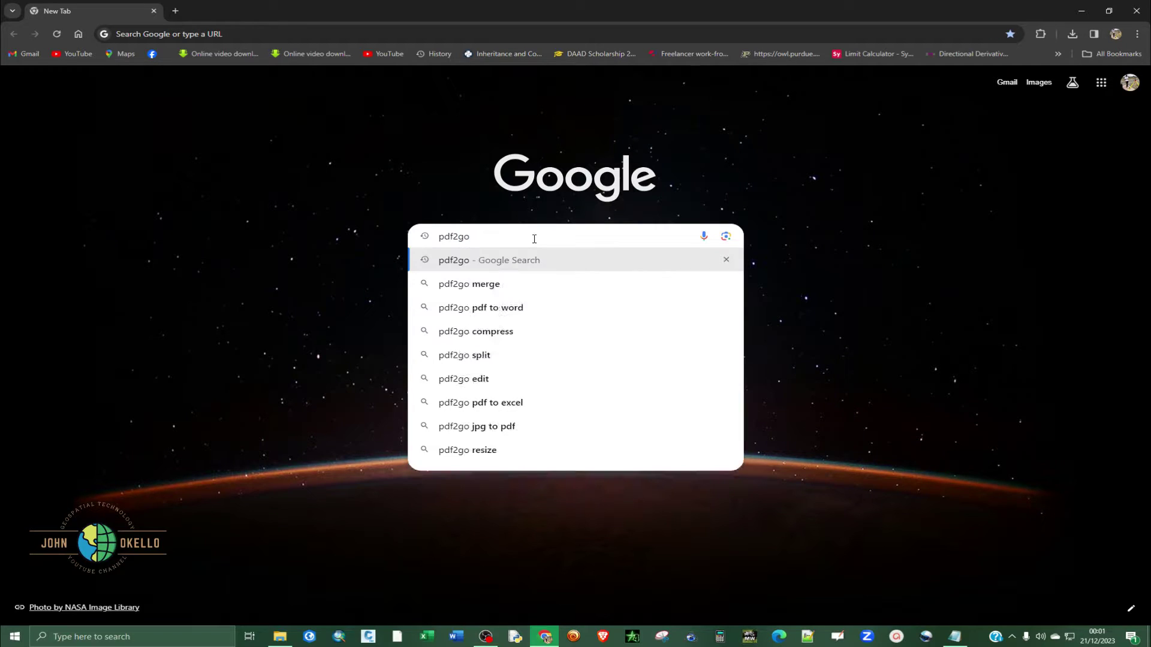
{"action": "key", "text": "Return"}
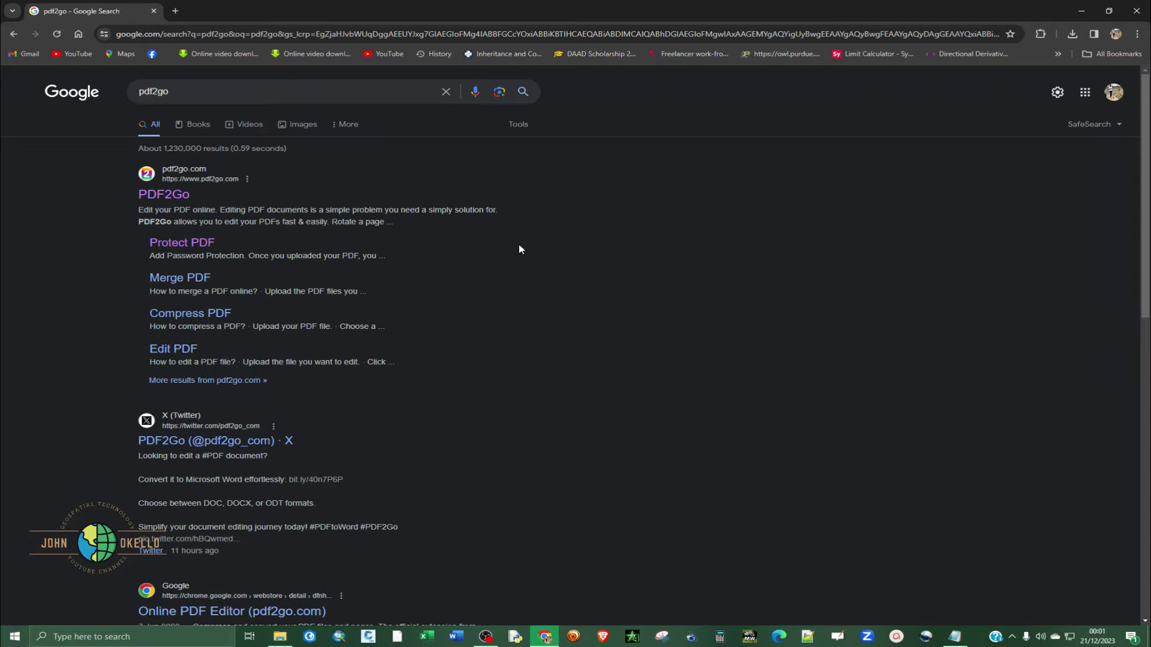
{"action": "left_click", "coordinate": [165, 194]}
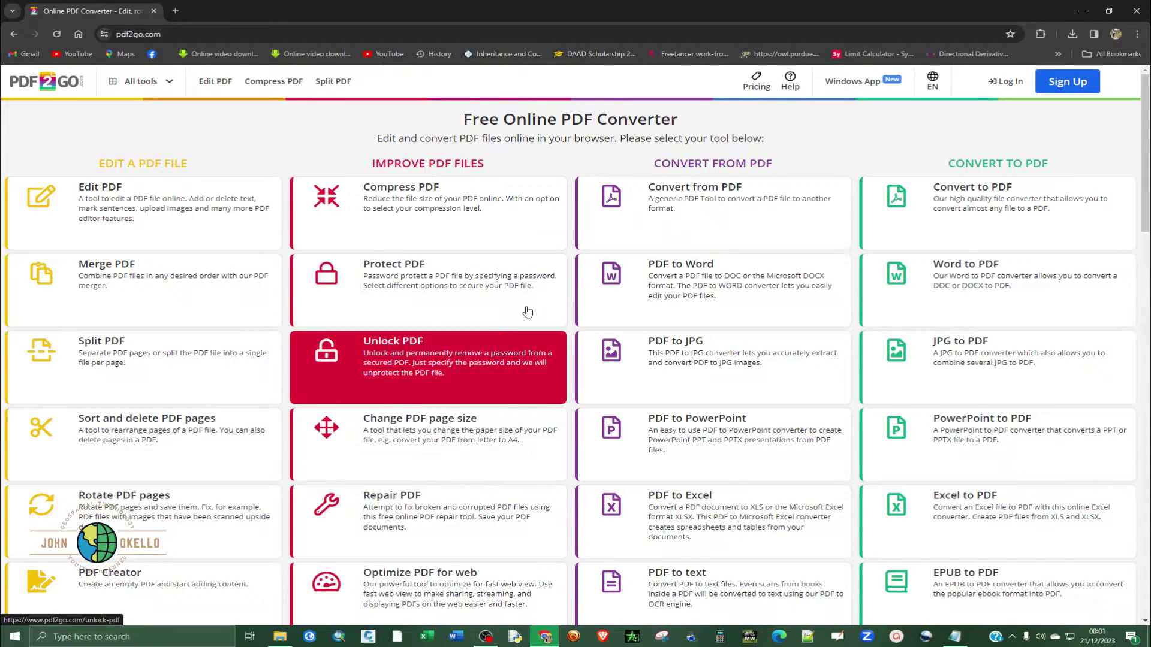
- Open PDF2Go's Protect PDF tool and look over its page
{"action": "left_click", "coordinate": [396, 280]}
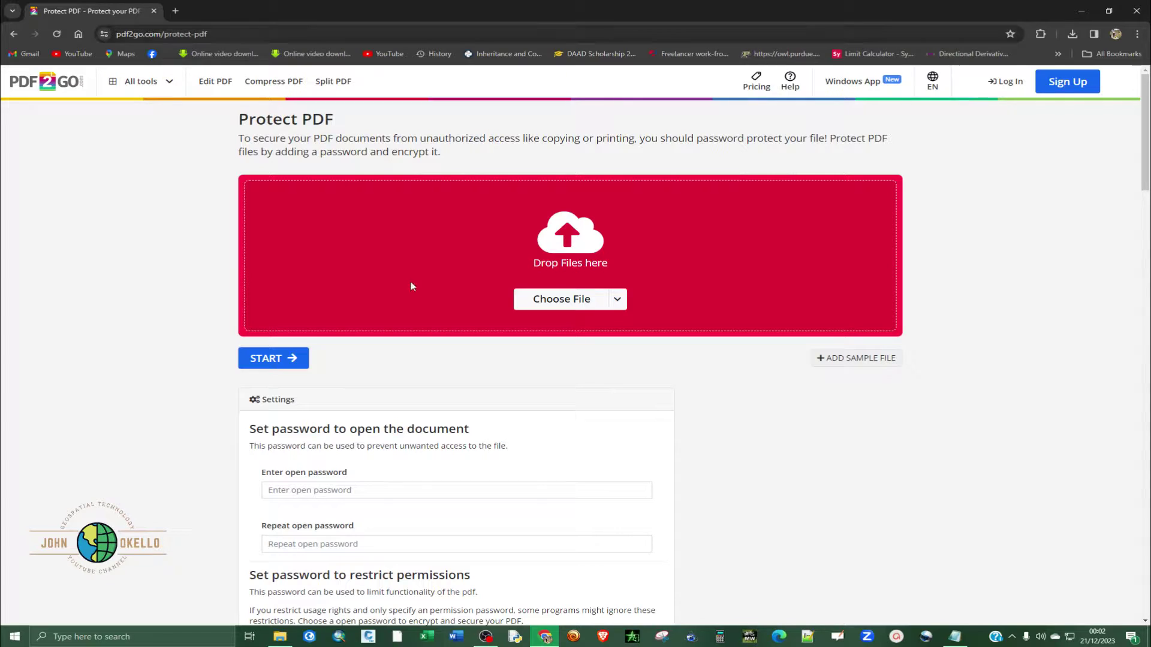
{"action": "scroll", "coordinate": [439, 325], "scroll_direction": "down", "scroll_amount": 2}
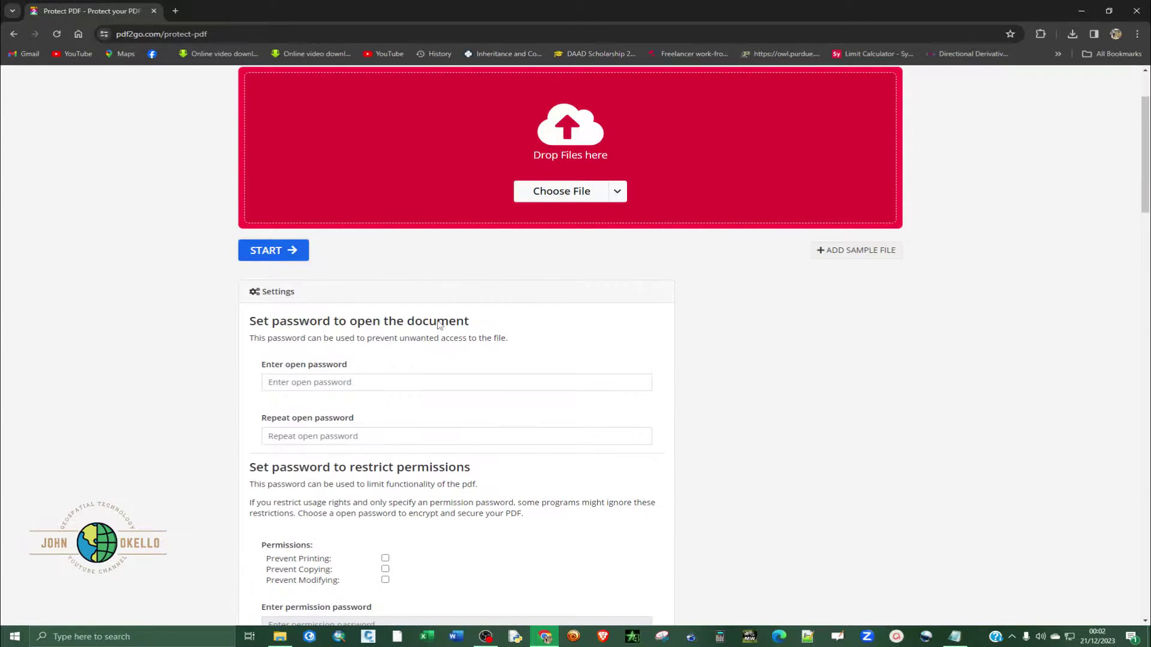
{"action": "scroll", "coordinate": [453, 406], "scroll_direction": "down", "scroll_amount": 2}
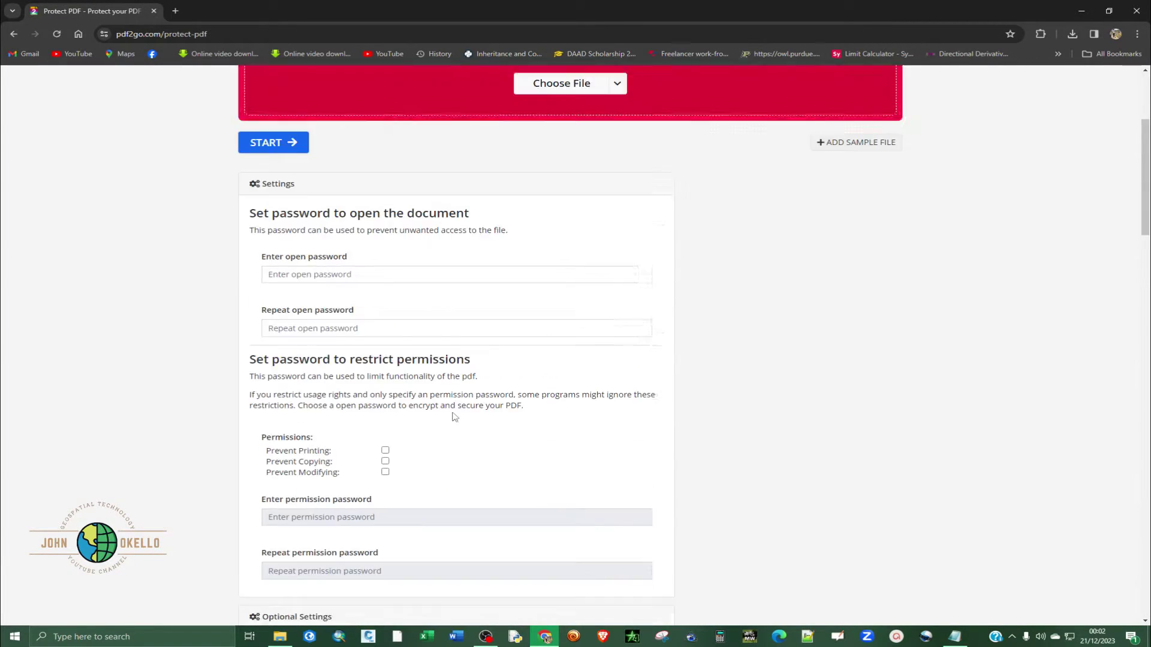
{"action": "scroll", "coordinate": [516, 295], "scroll_direction": "up", "scroll_amount": 4}
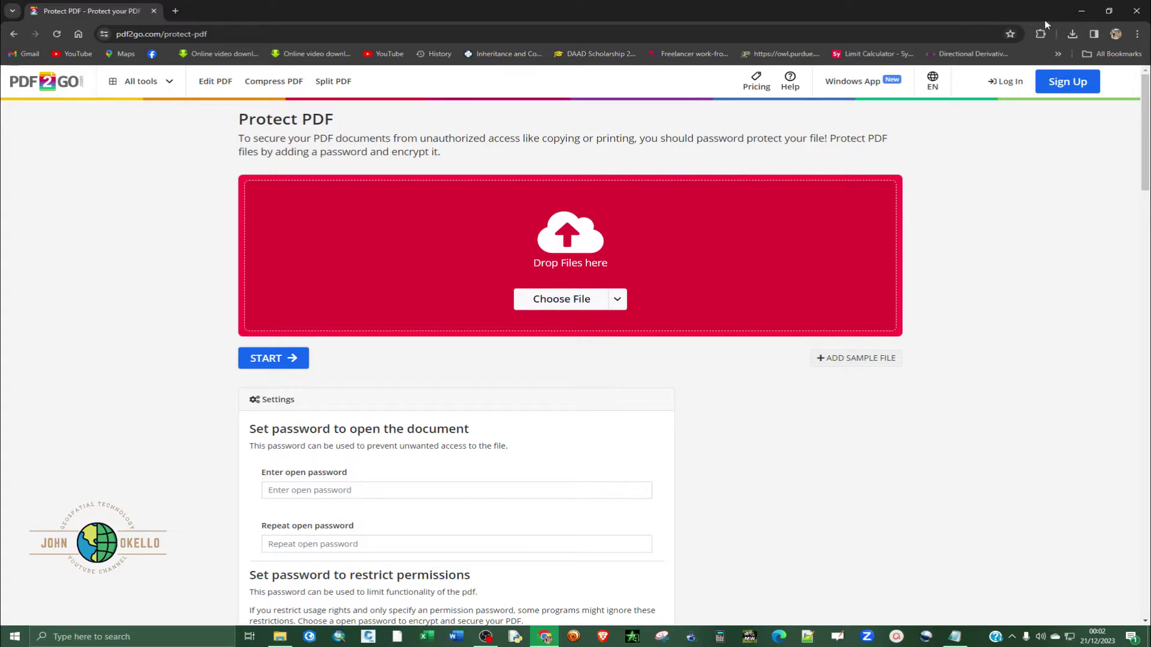
- Try dragging ISK PROJECT.pdf from the Protect PDF folder onto the upload area, then re-maximize Chrome
{"action": "left_click", "coordinate": [1109, 11]}
{"action": "double_click", "coordinate": [23, 67]}
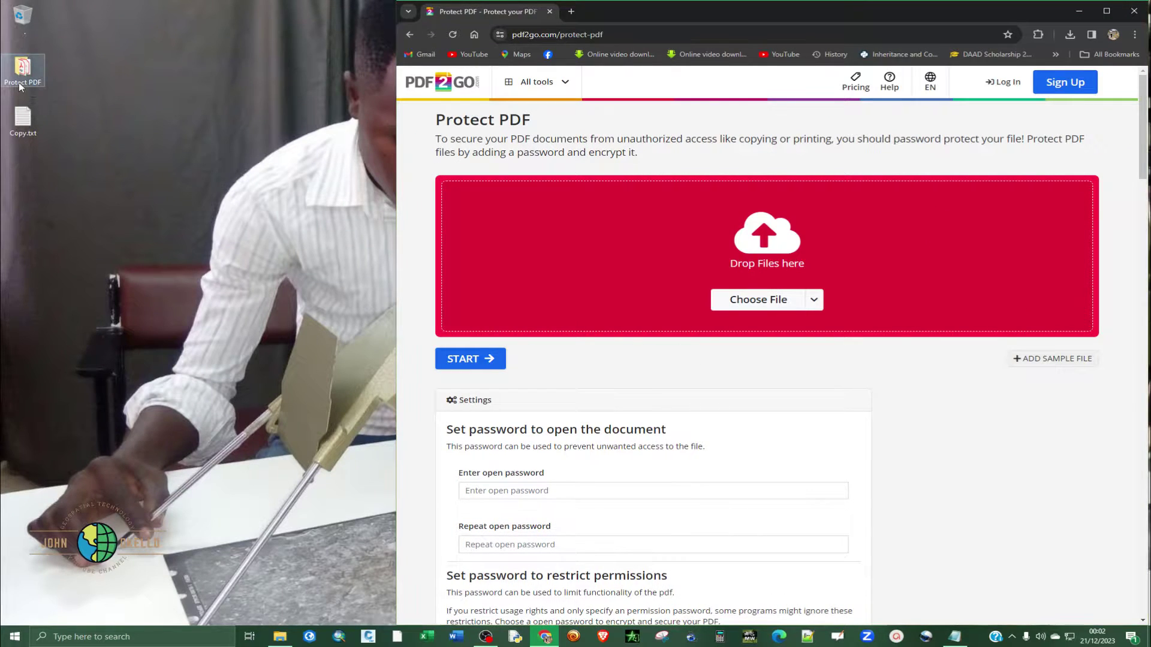
{"action": "left_click_drag", "start_coordinate": [725, 45], "coordinate": [246, 112]}
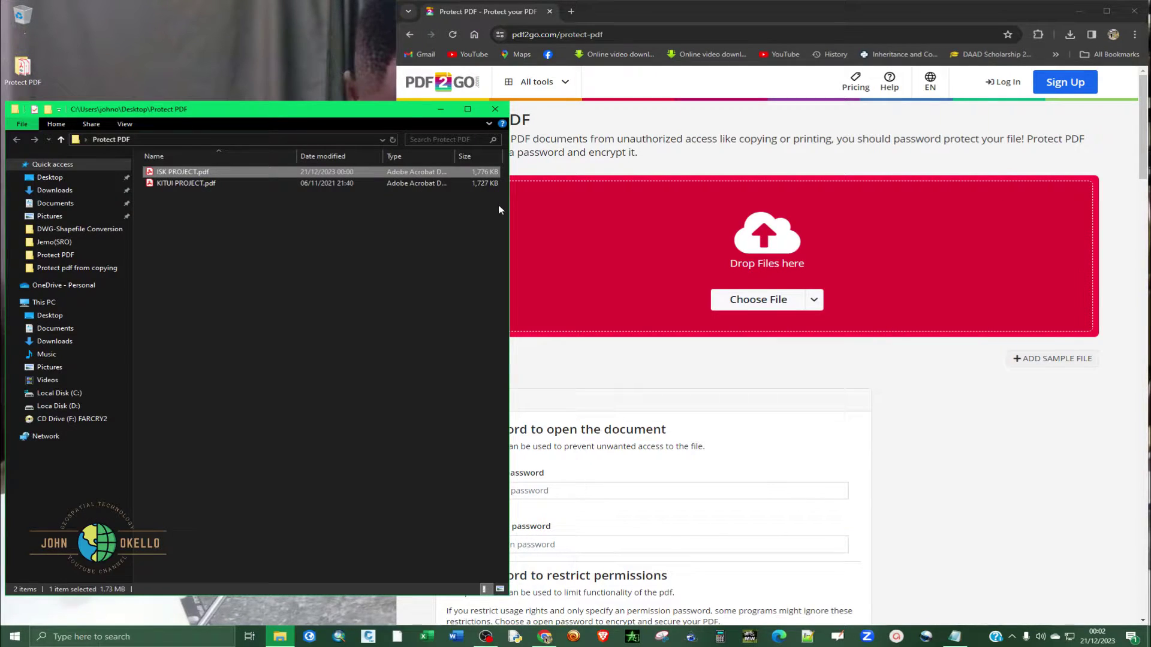
{"action": "left_click_drag", "start_coordinate": [509, 210], "coordinate": [371, 225]}
{"action": "left_click_drag", "start_coordinate": [200, 172], "coordinate": [317, 238]}
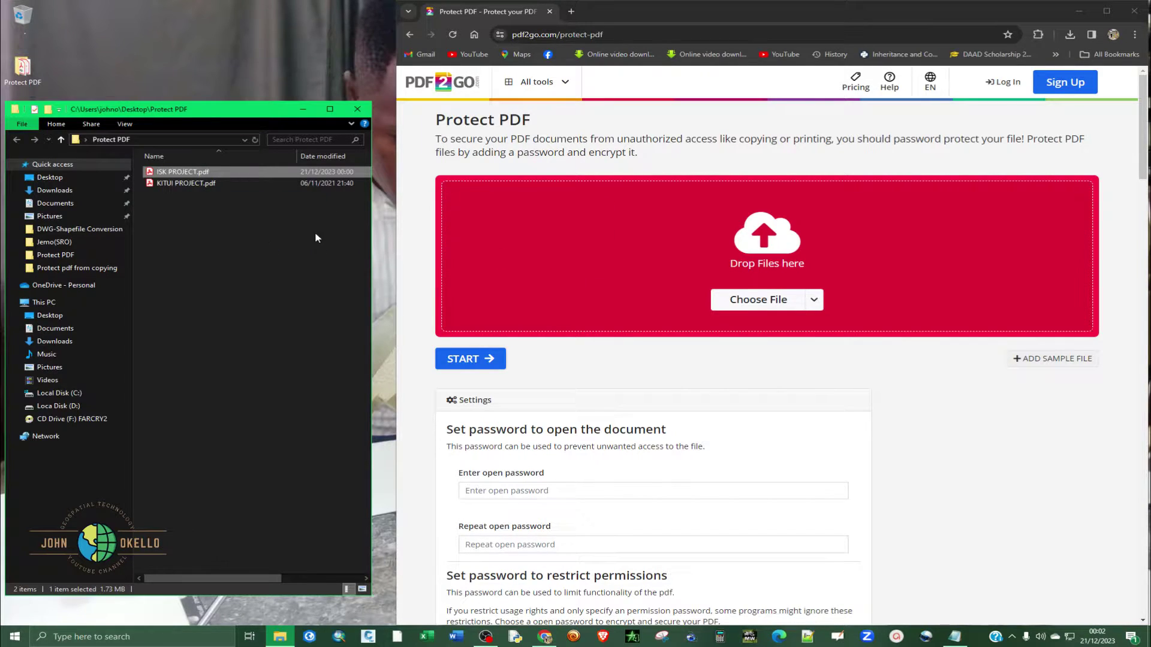
{"action": "left_click", "coordinate": [1107, 11]}
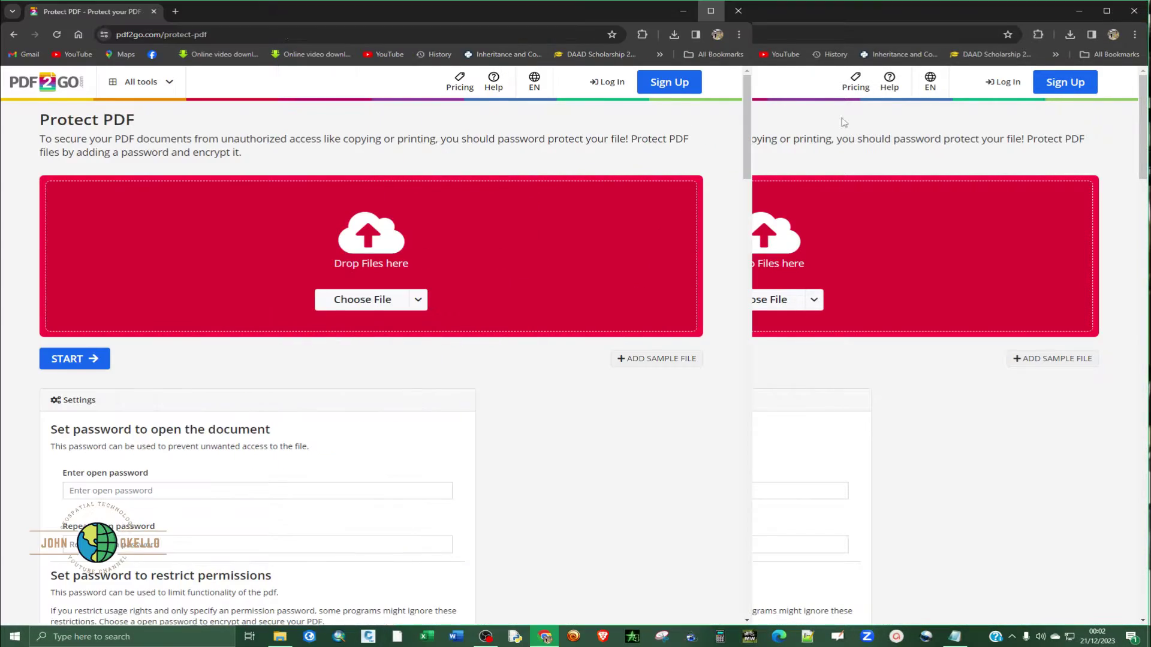
- Upload ISK PROJECT.pdf from the Protect PDF folder using Choose File
{"action": "left_click", "coordinate": [567, 301]}
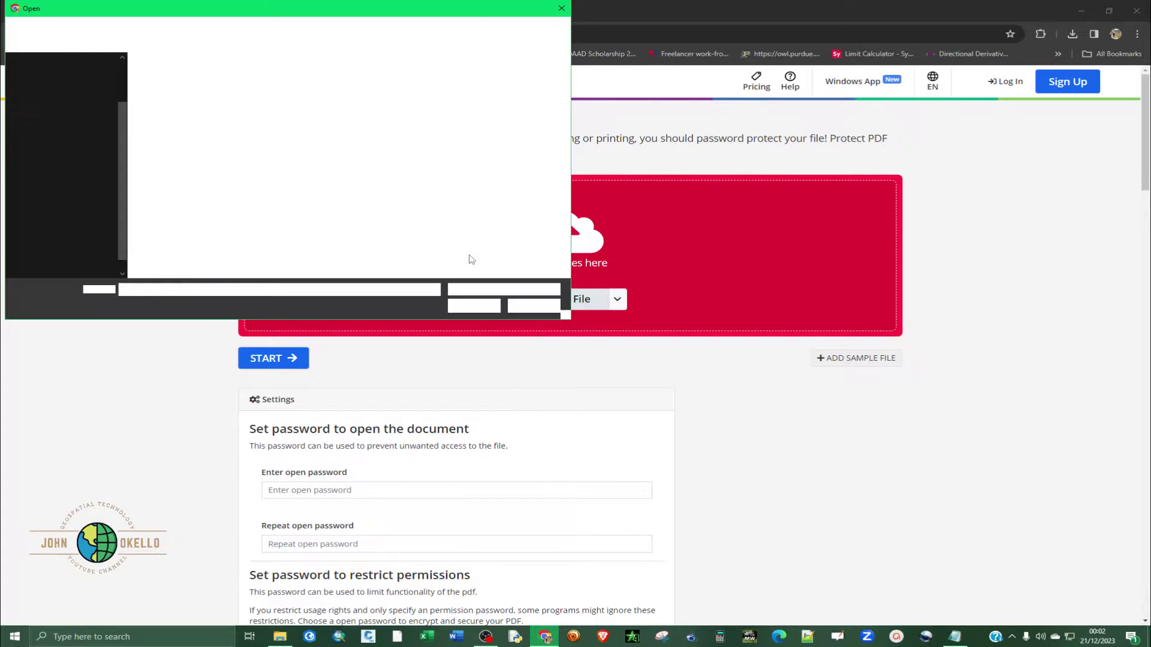
{"action": "left_click", "coordinate": [183, 75]}
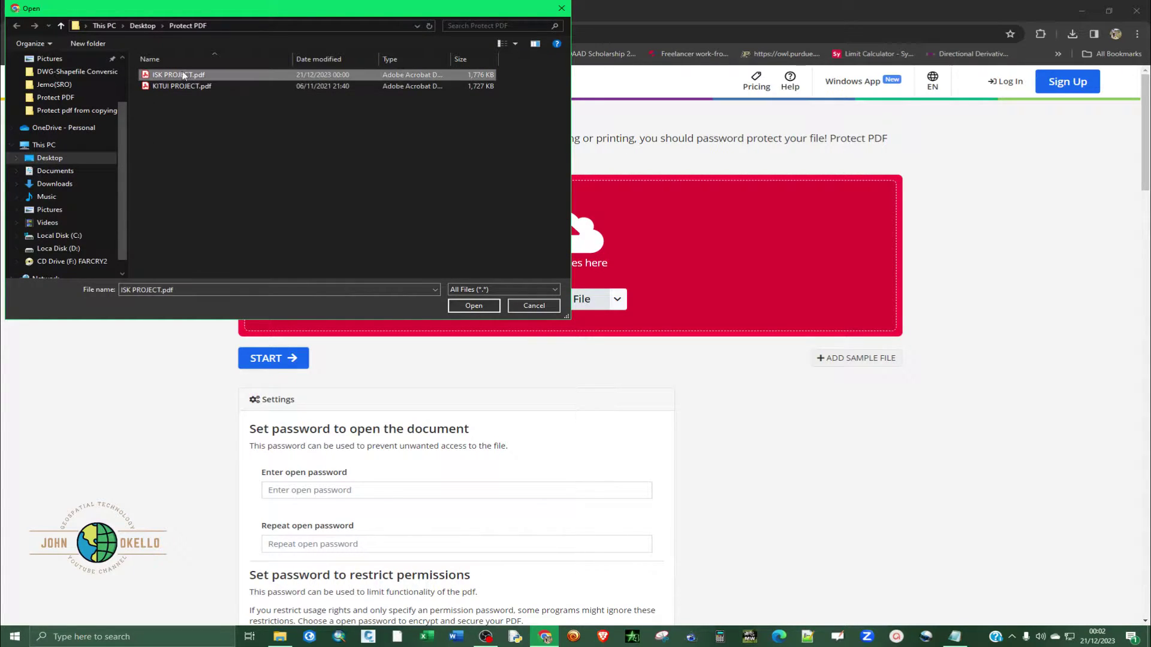
{"action": "left_click", "coordinate": [473, 306]}
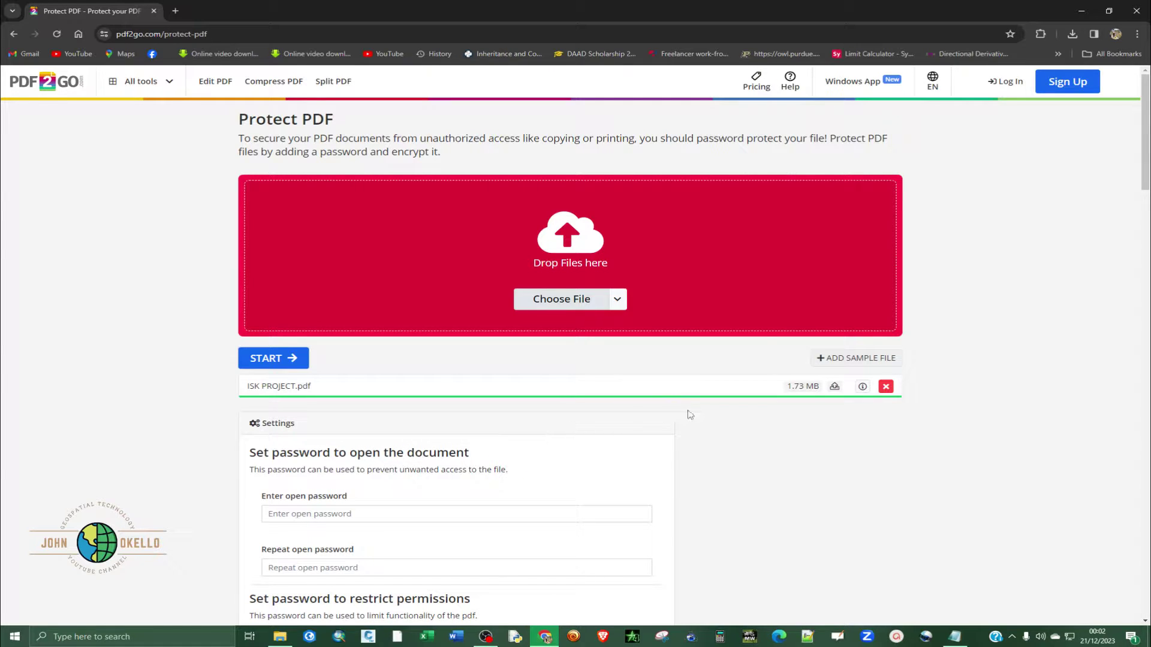
{"action": "scroll", "coordinate": [689, 416], "scroll_direction": "down", "scroll_amount": 3}
{"action": "scroll", "coordinate": [689, 416], "scroll_direction": "up", "scroll_amount": 2}
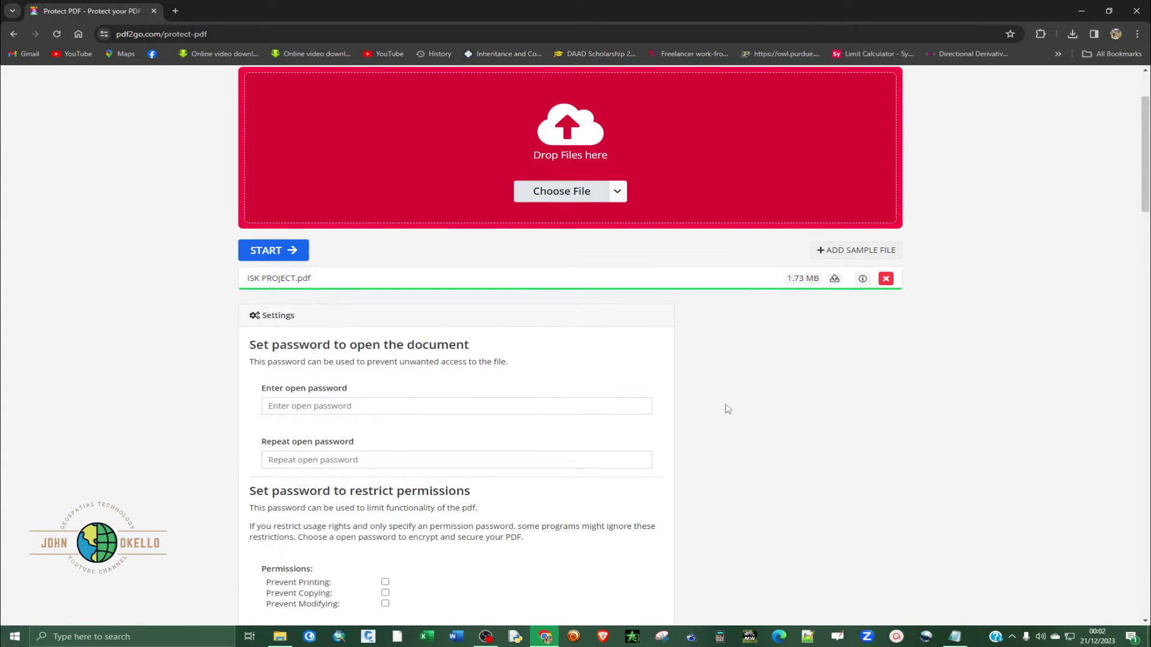
{"action": "scroll", "coordinate": [744, 413], "scroll_direction": "down", "scroll_amount": 2}
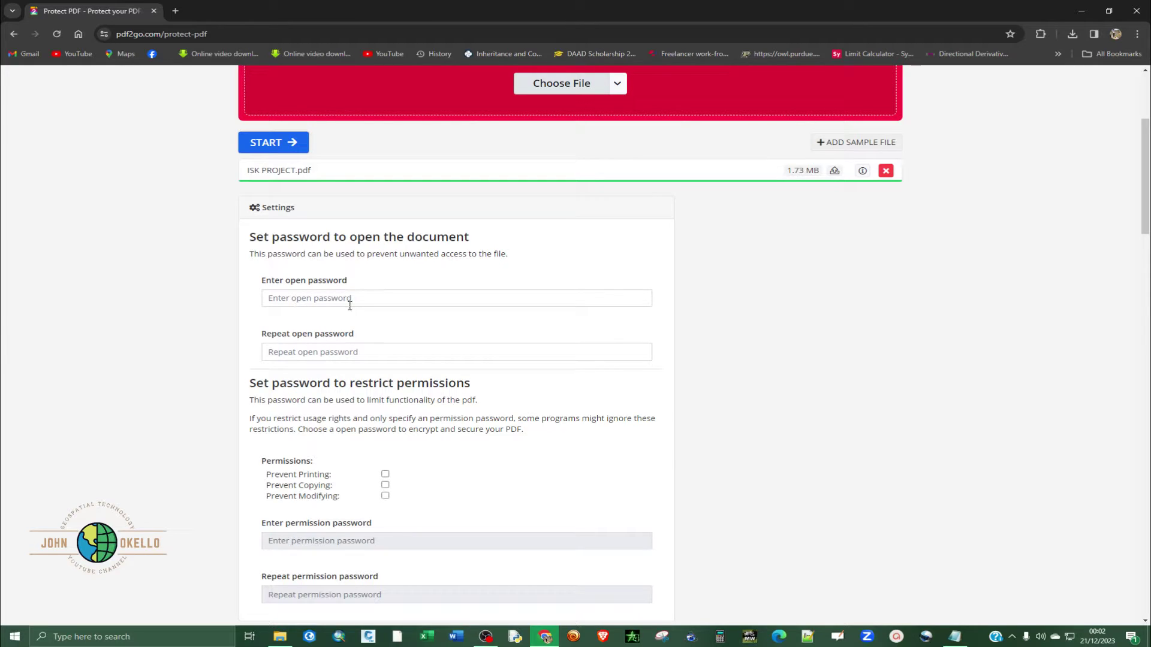
{"action": "scroll", "coordinate": [355, 337], "scroll_direction": "down", "scroll_amount": 1}
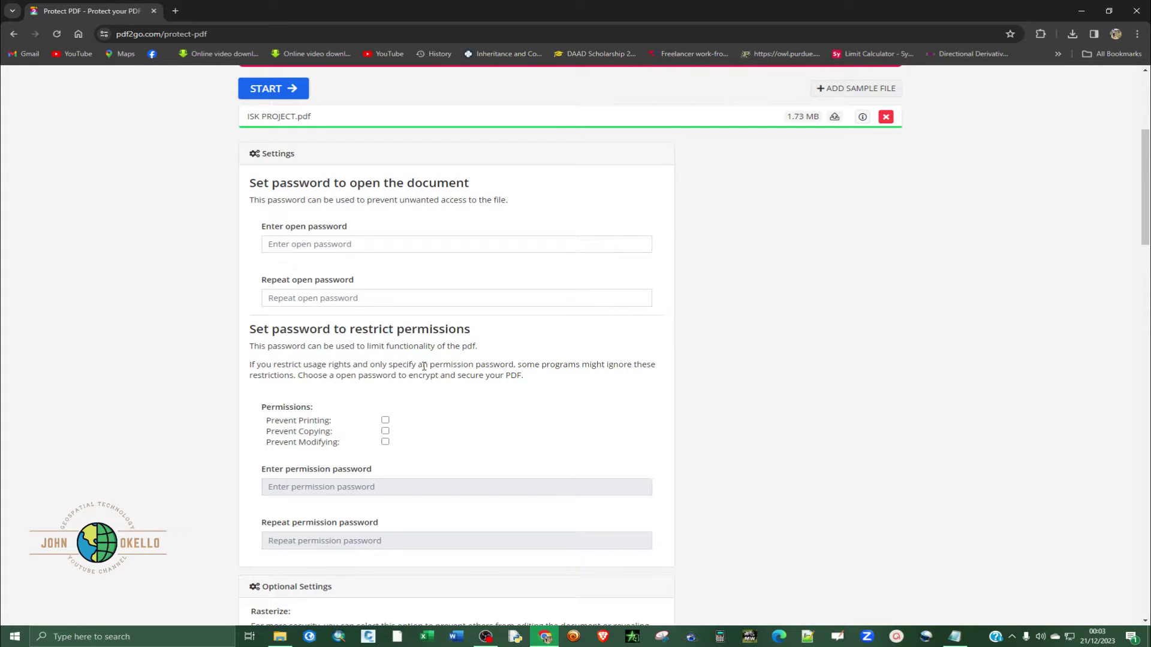
{"action": "scroll", "coordinate": [468, 358], "scroll_direction": "down", "scroll_amount": 1}
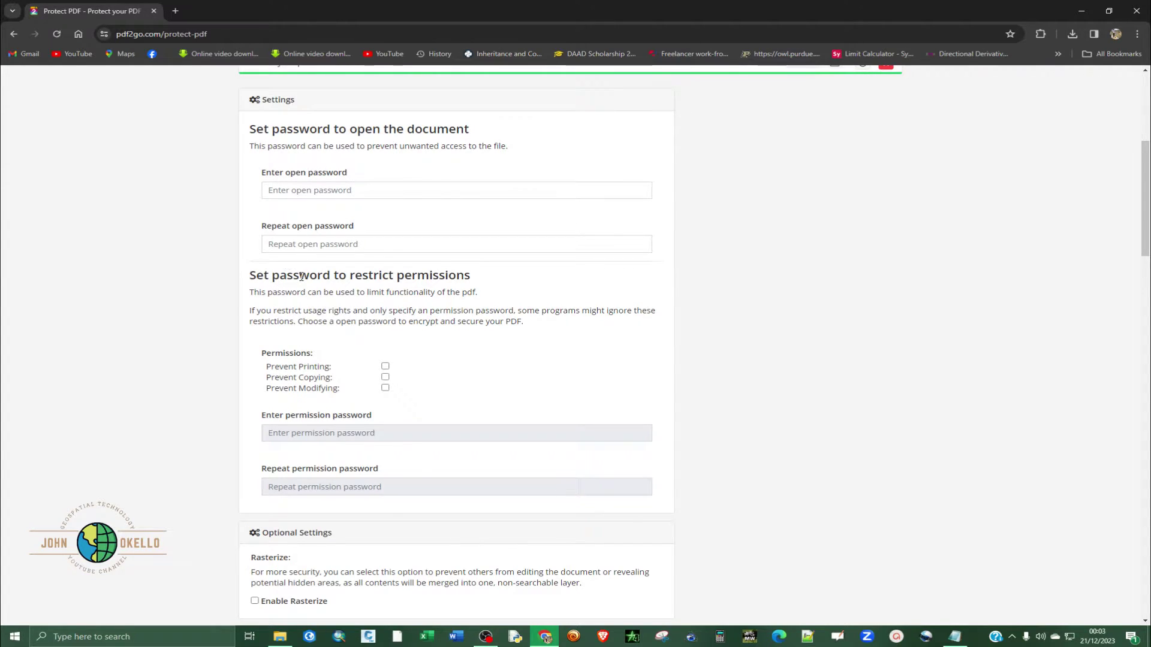
{"action": "scroll", "coordinate": [234, 319], "scroll_direction": "up", "scroll_amount": 1}
{"action": "left_click_drag", "start_coordinate": [252, 331], "coordinate": [471, 331]}
{"action": "left_click", "coordinate": [467, 364]}
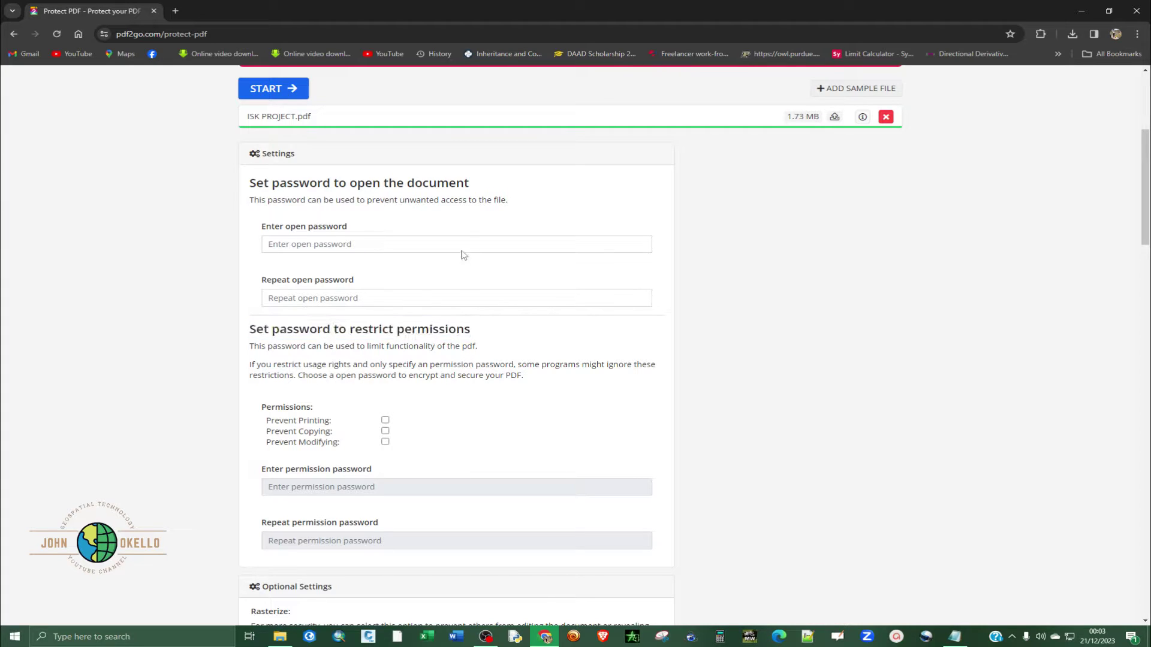
{"action": "left_click_drag", "start_coordinate": [470, 181], "coordinate": [202, 183]}
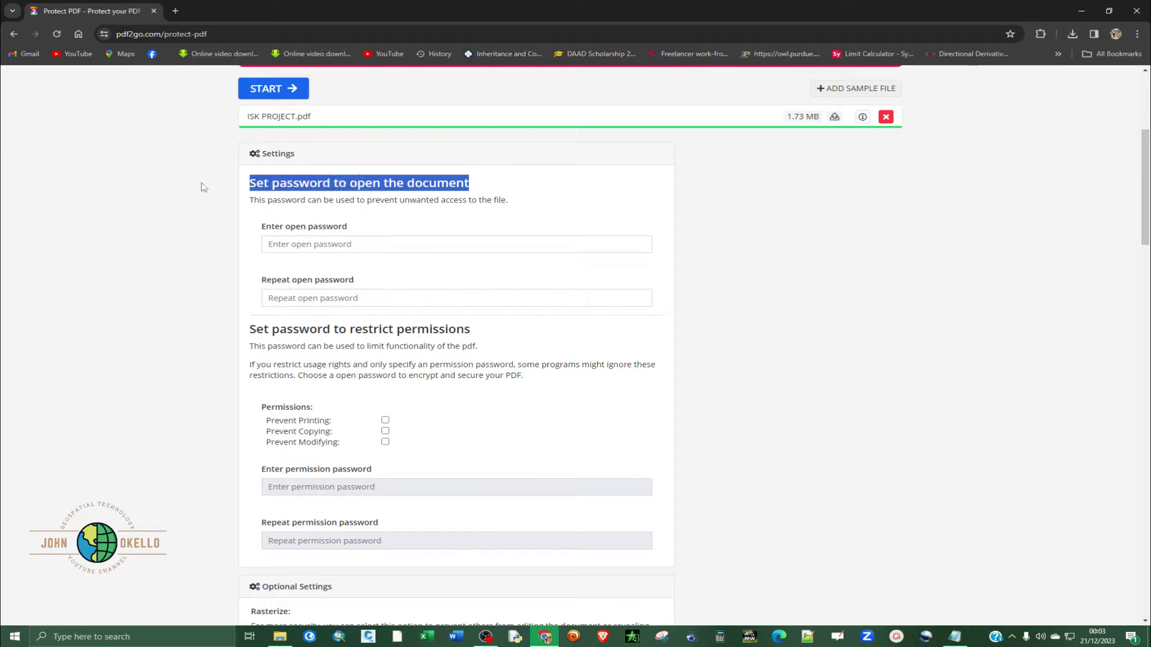
{"action": "left_click_drag", "start_coordinate": [428, 364], "coordinate": [423, 365]}
{"action": "left_click_drag", "start_coordinate": [254, 330], "coordinate": [471, 331]}
{"action": "scroll", "coordinate": [396, 393], "scroll_direction": "down", "scroll_amount": 2}
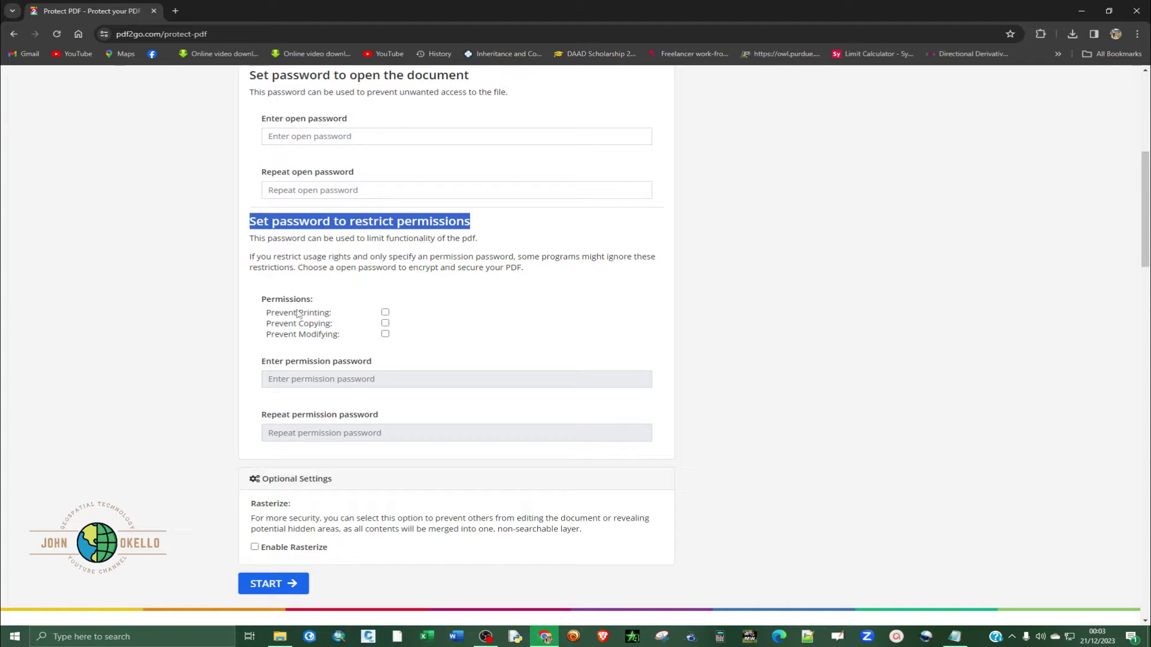
- Tick Prevent Printing, Prevent Copying and Prevent Modifying, and start entering the permission password
{"action": "left_click", "coordinate": [385, 313]}
{"action": "left_click", "coordinate": [386, 324]}
{"action": "left_click", "coordinate": [385, 335]}
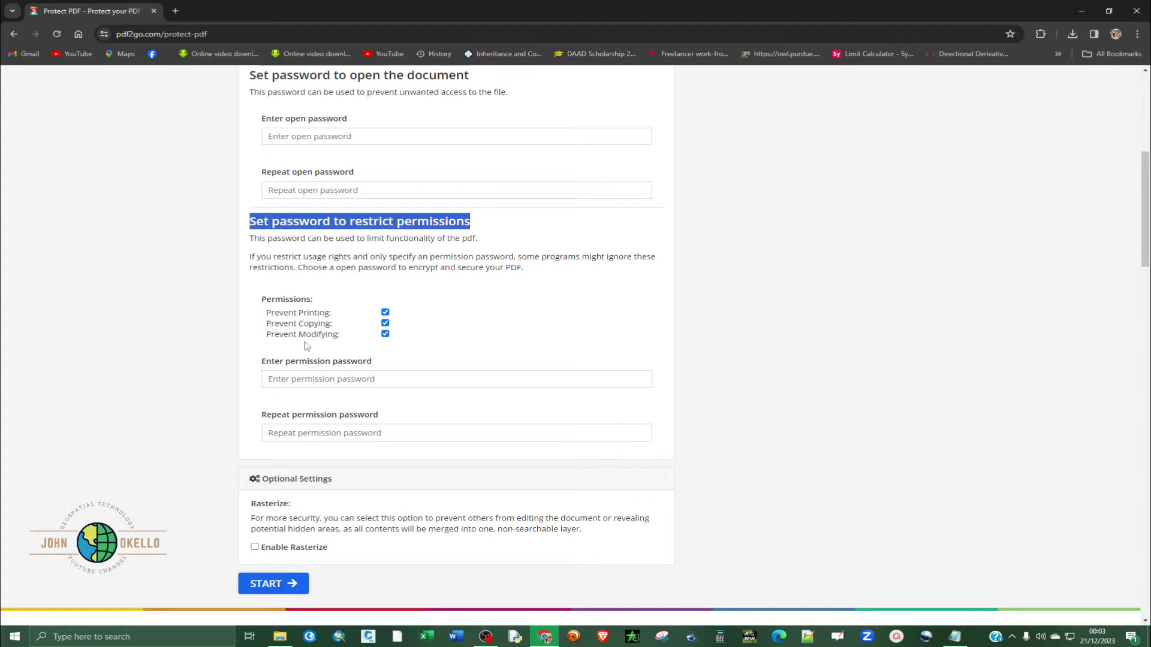
{"action": "left_click", "coordinate": [339, 381]}
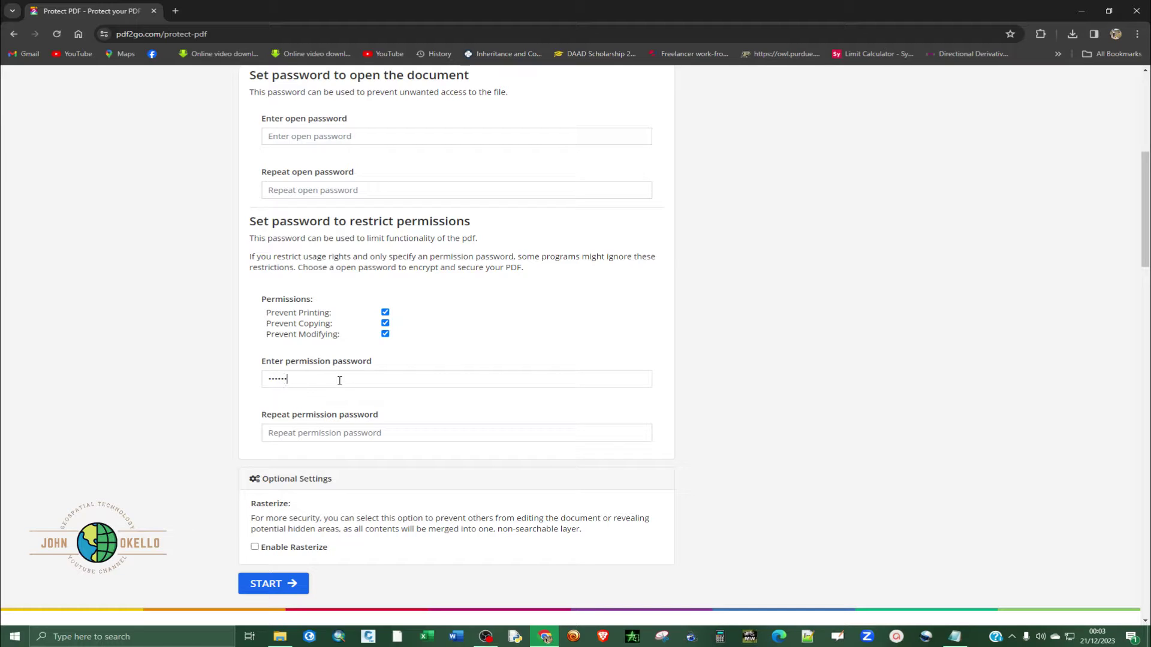
- Repeat the permission password in the confirmation field and start protecting ISK PROJECT.pdf
{"action": "left_click", "coordinate": [321, 434]}
{"action": "scroll", "coordinate": [322, 433], "scroll_direction": "down", "scroll_amount": 2}
{"action": "left_click", "coordinate": [283, 478]}
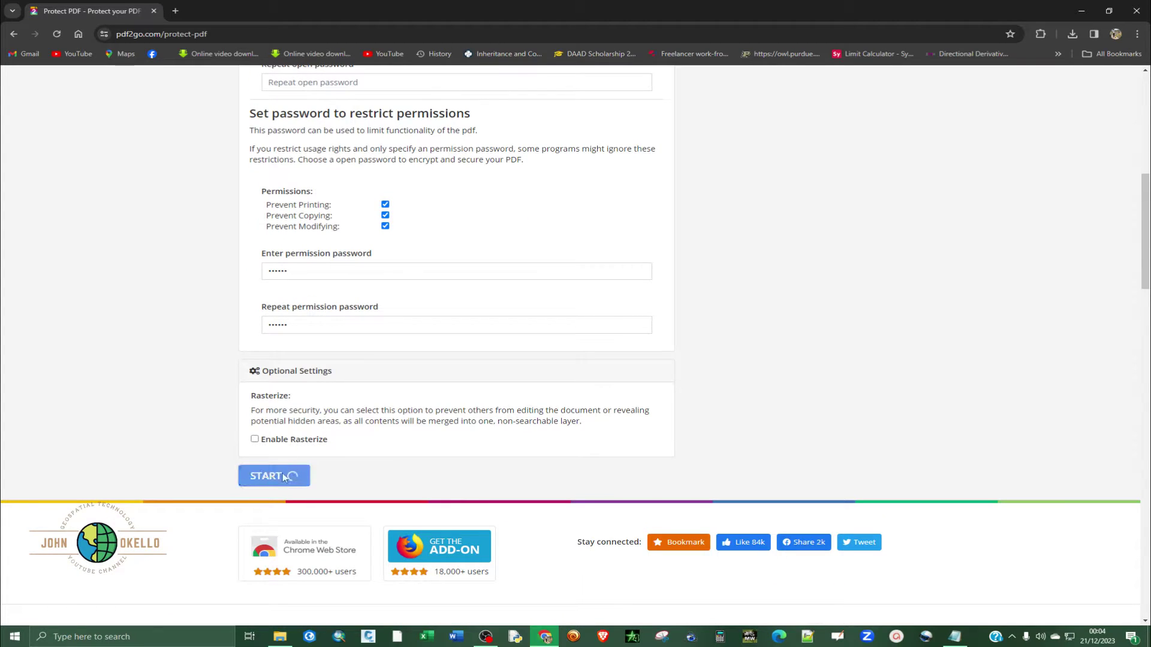
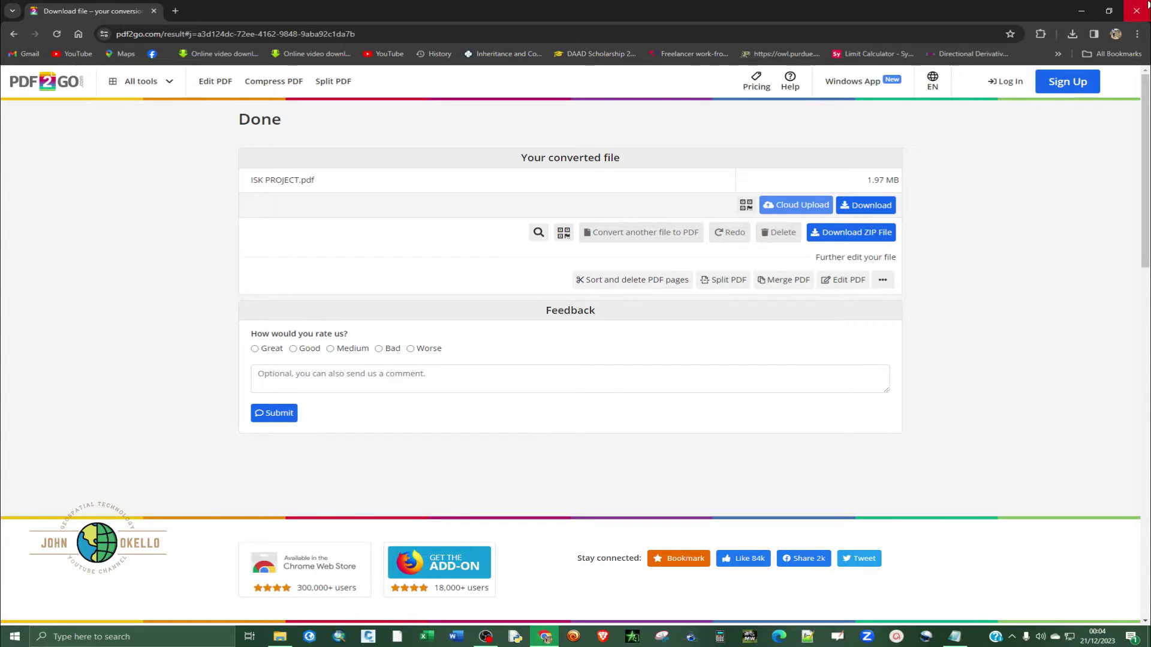
- Close the browser window showing the finished ISK PROJECT.pdf download page
{"action": "left_click", "coordinate": [1109, 11]}
{"action": "left_click", "coordinate": [1136, 9]}
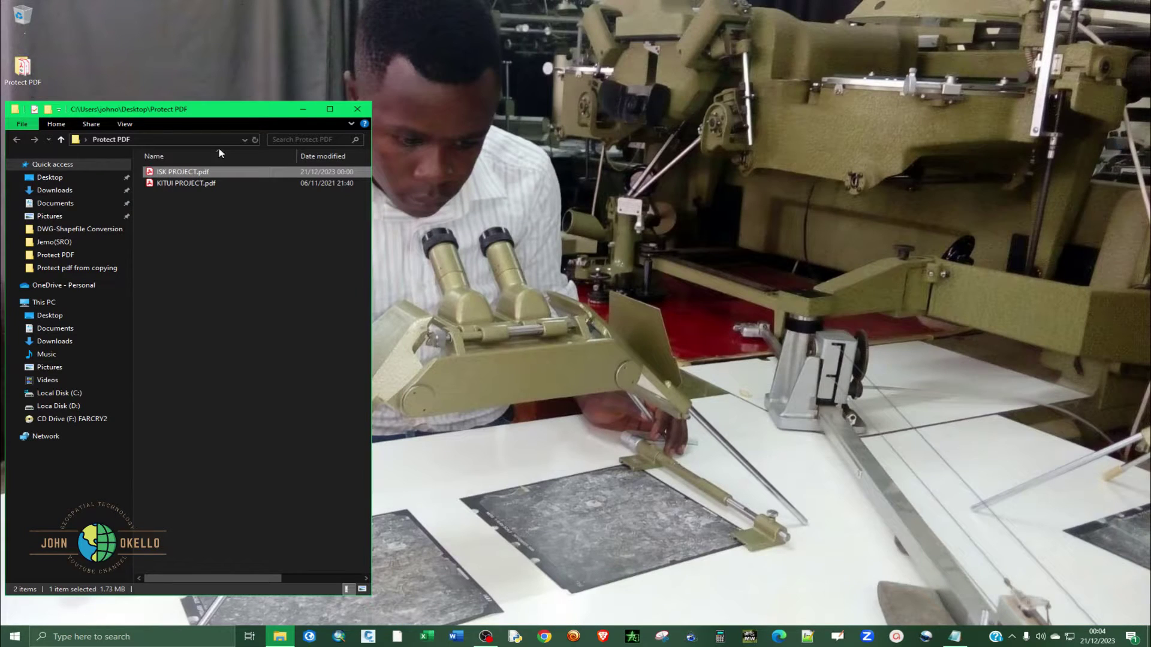
- Move Explorer aside and paste a copy of ISK PROJECT.pdf onto the desktop
{"action": "left_click_drag", "start_coordinate": [226, 114], "coordinate": [805, 94]}
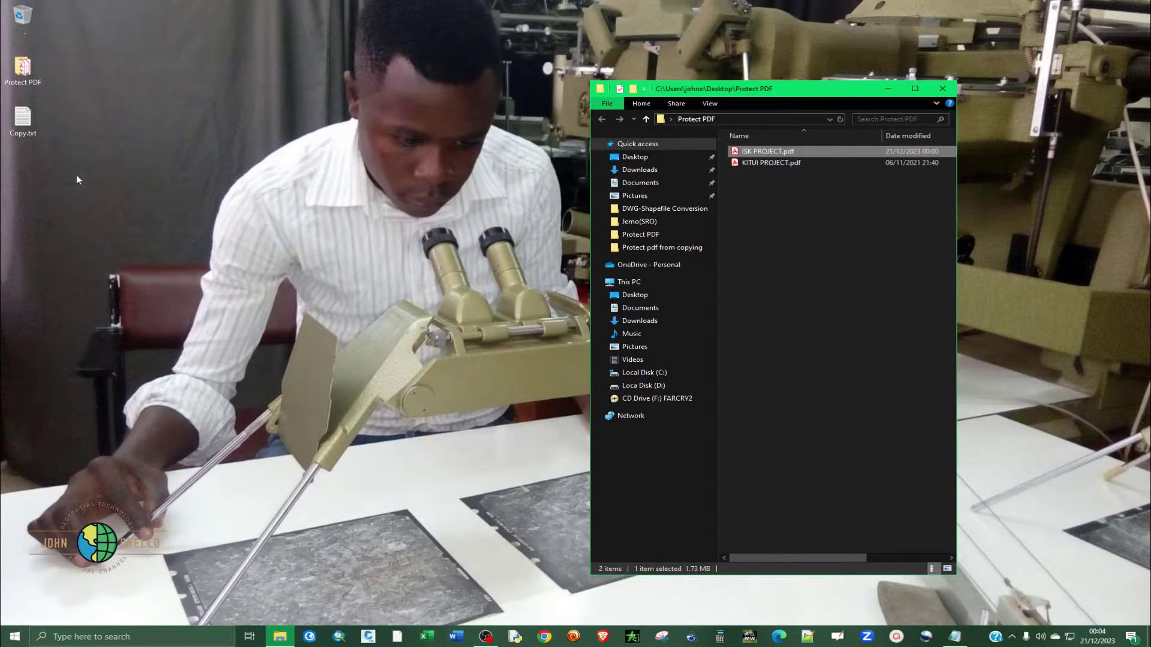
{"action": "right_click", "coordinate": [35, 182]}
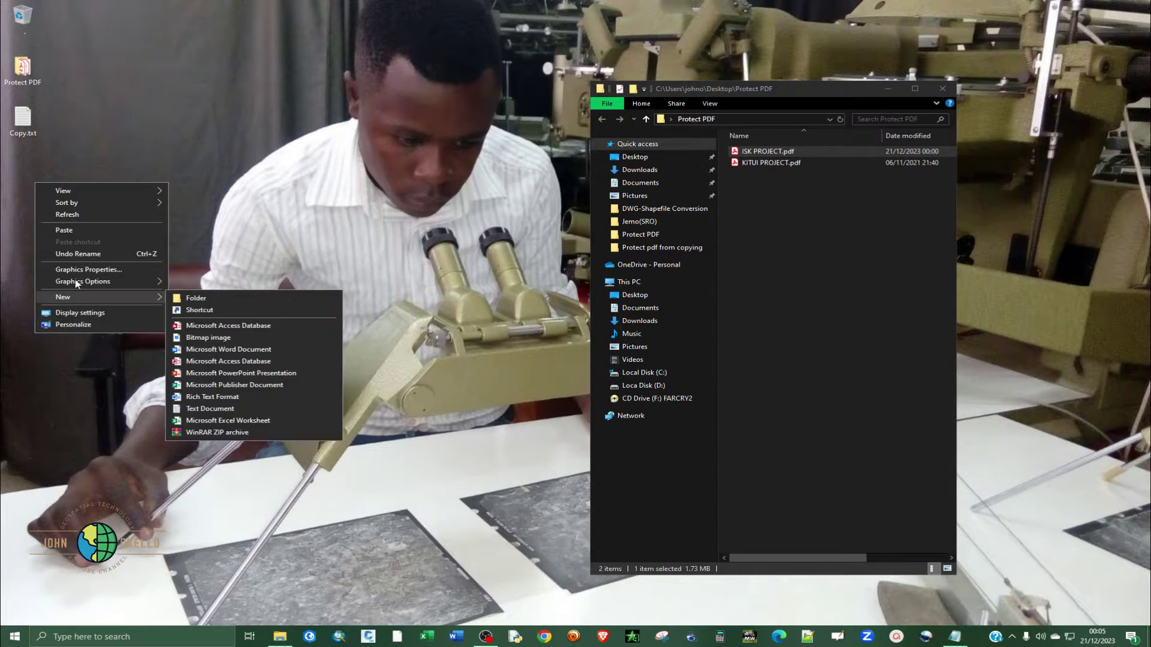
{"action": "left_click", "coordinate": [71, 230]}
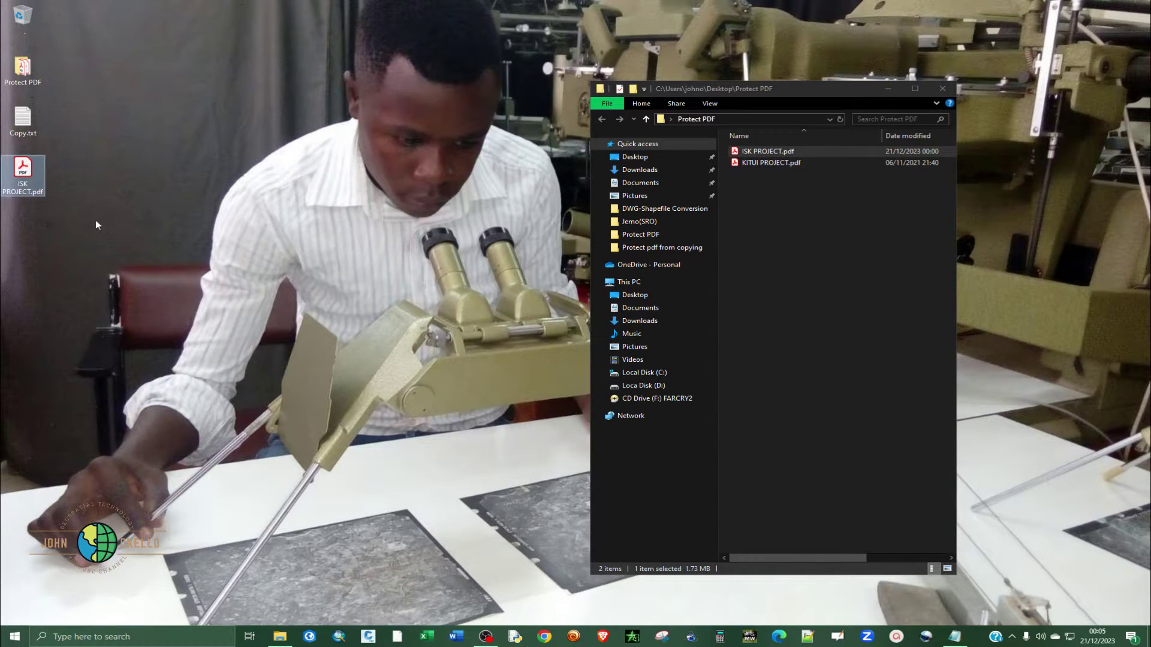
- Rename the desktop copy to 'ISK PROJECT Protected from Web.pdf'
{"action": "left_click", "coordinate": [28, 193]}
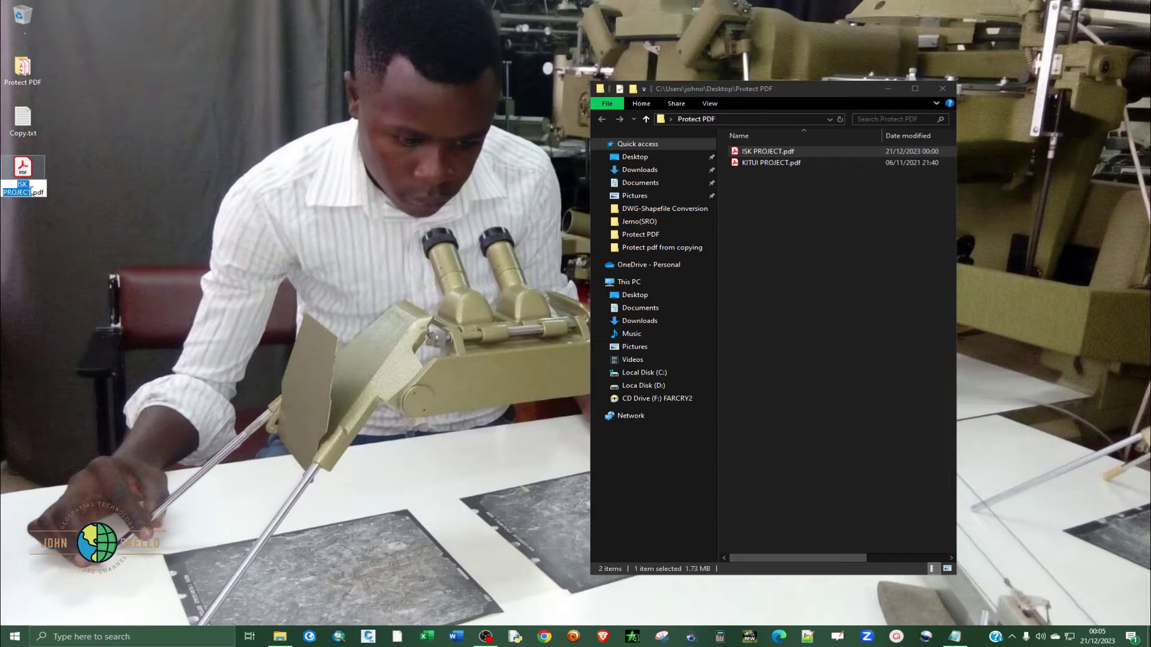
{"action": "left_click", "coordinate": [30, 188]}
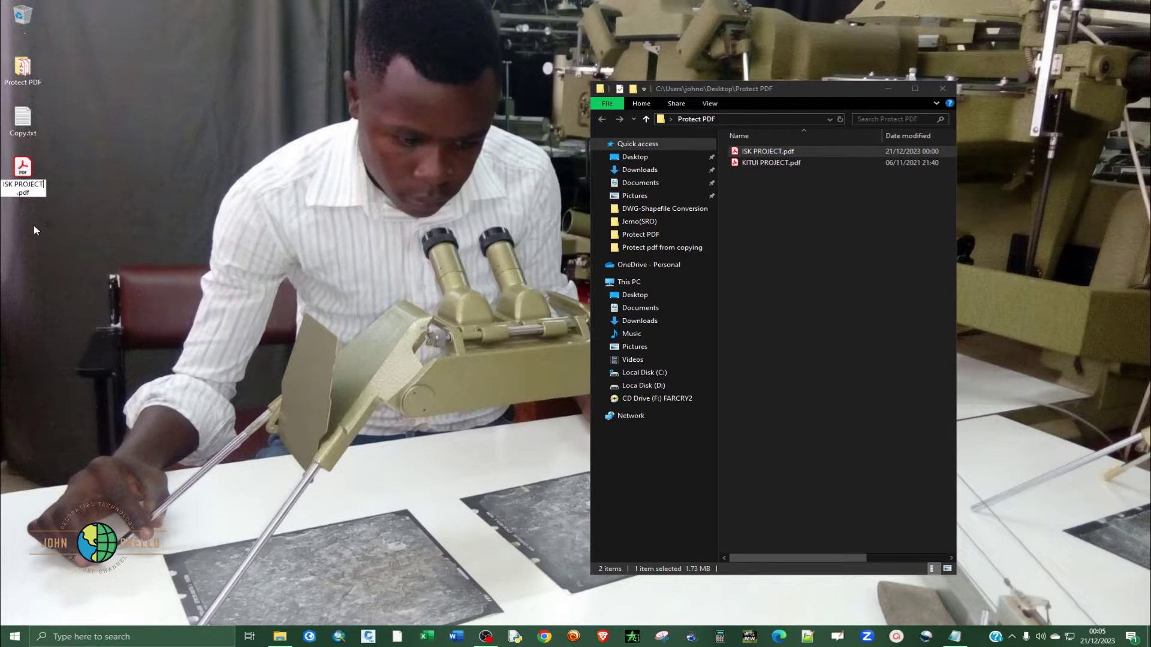
{"action": "type", "text": "Protected from Web"}
{"action": "key", "text": "Return"}
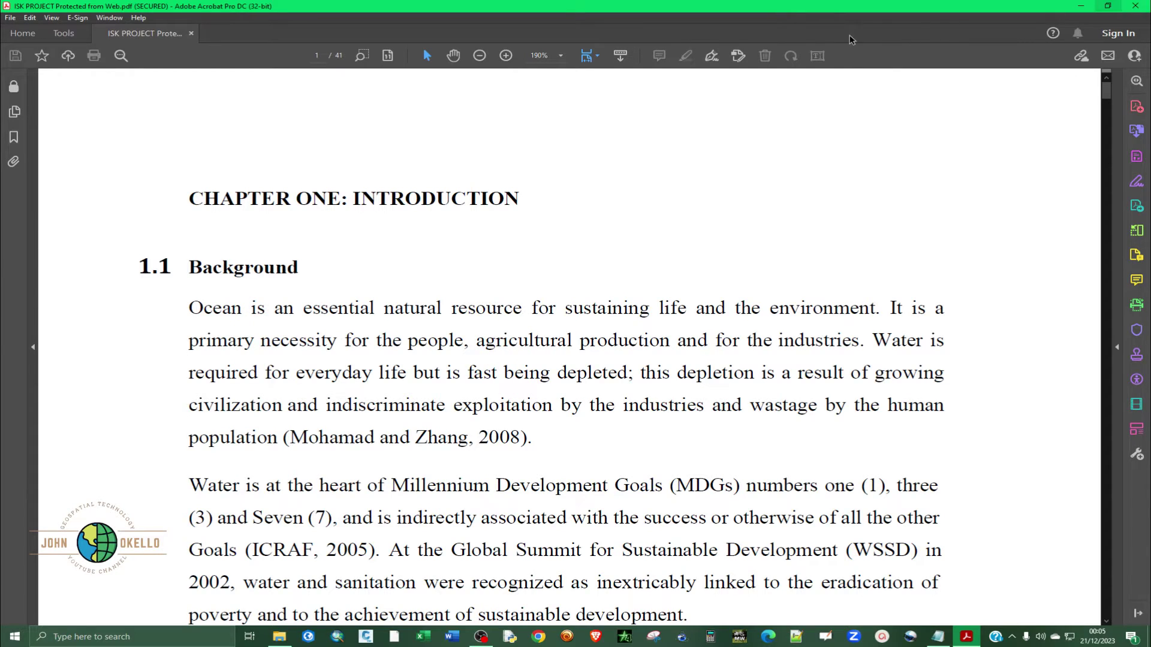
- Resize Acrobat and open Copy.txt in Notepad alongside it
{"action": "left_click", "coordinate": [1108, 5]}
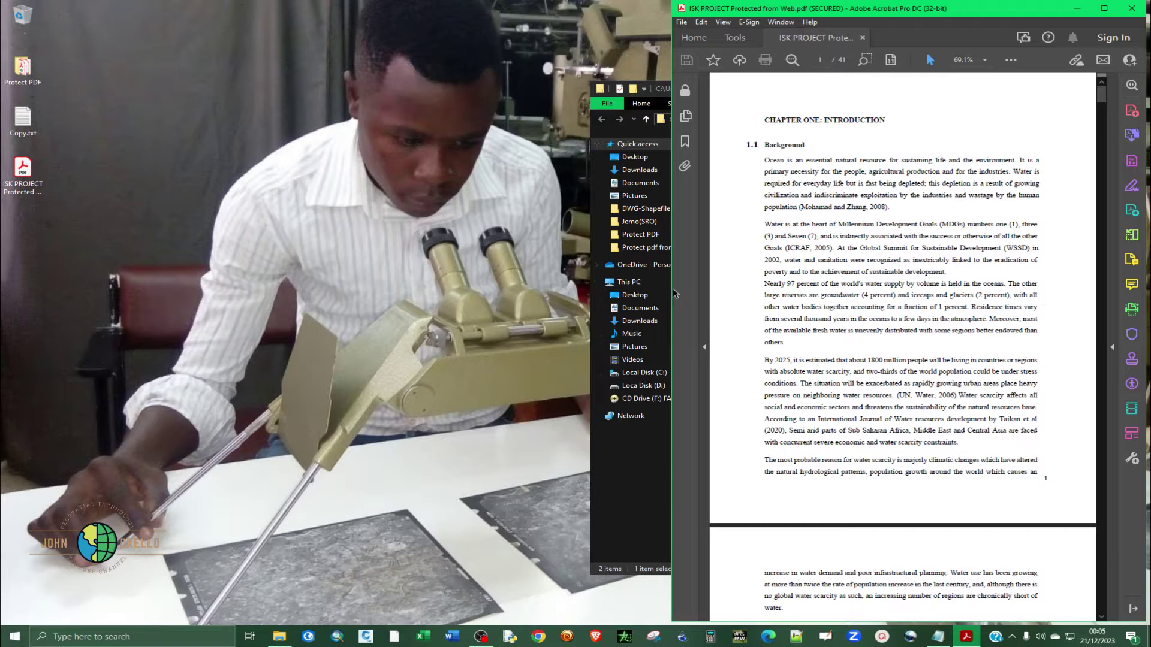
{"action": "left_click_drag", "start_coordinate": [671, 294], "coordinate": [457, 293]}
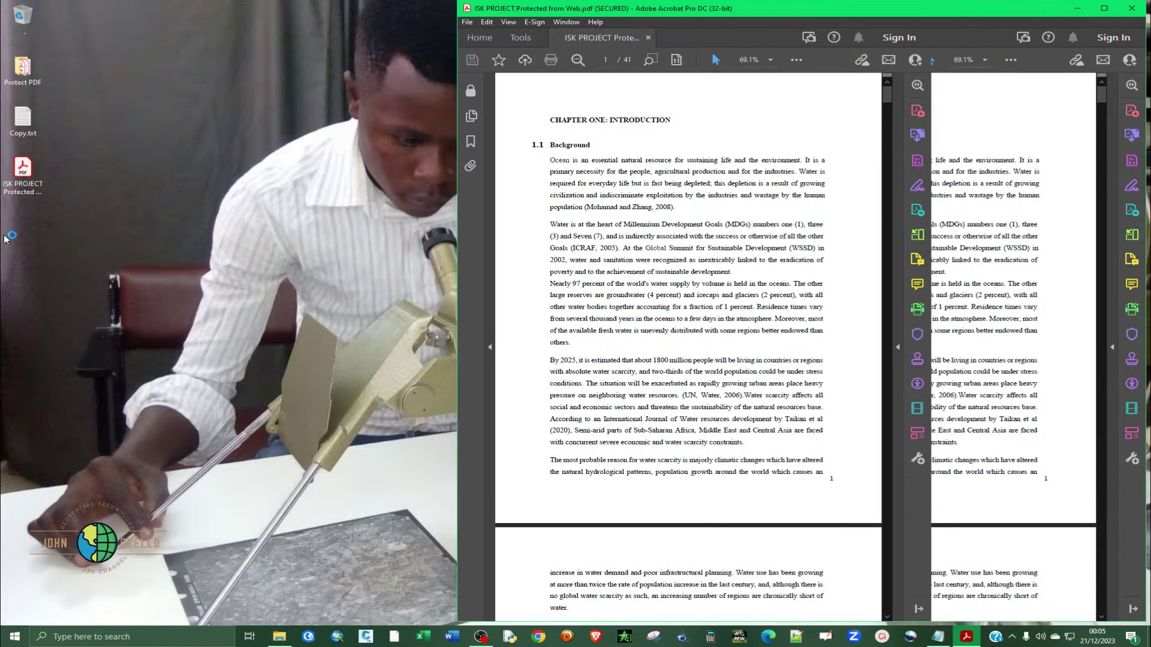
{"action": "double_click", "coordinate": [25, 126]}
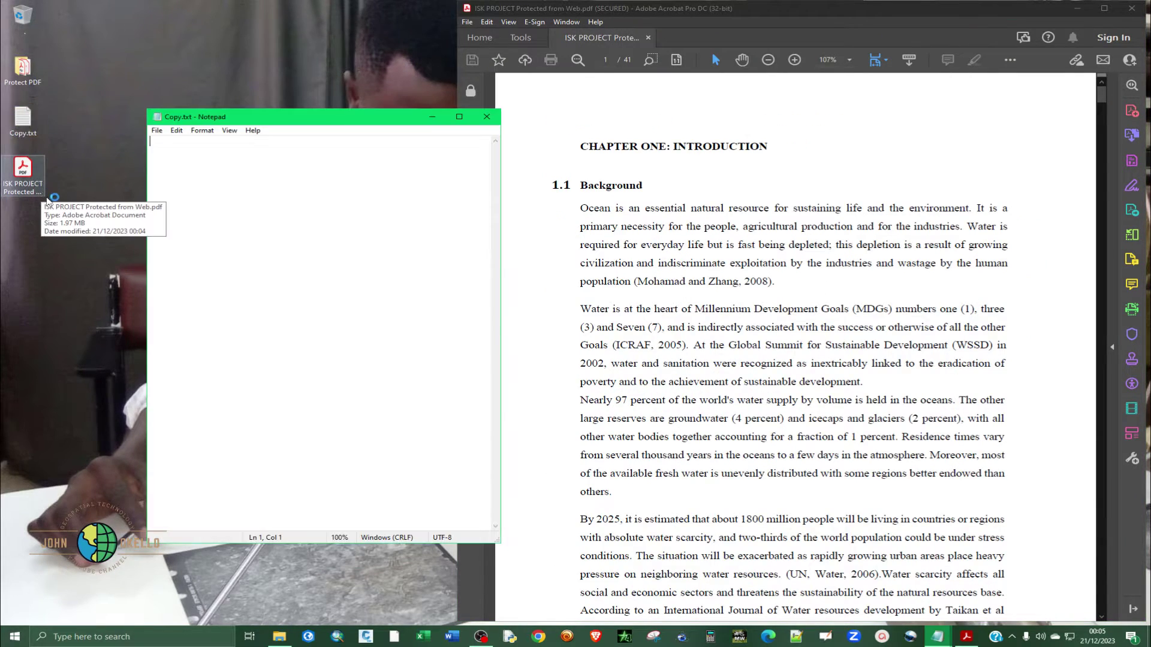
{"action": "left_click_drag", "start_coordinate": [333, 118], "coordinate": [239, 138]}
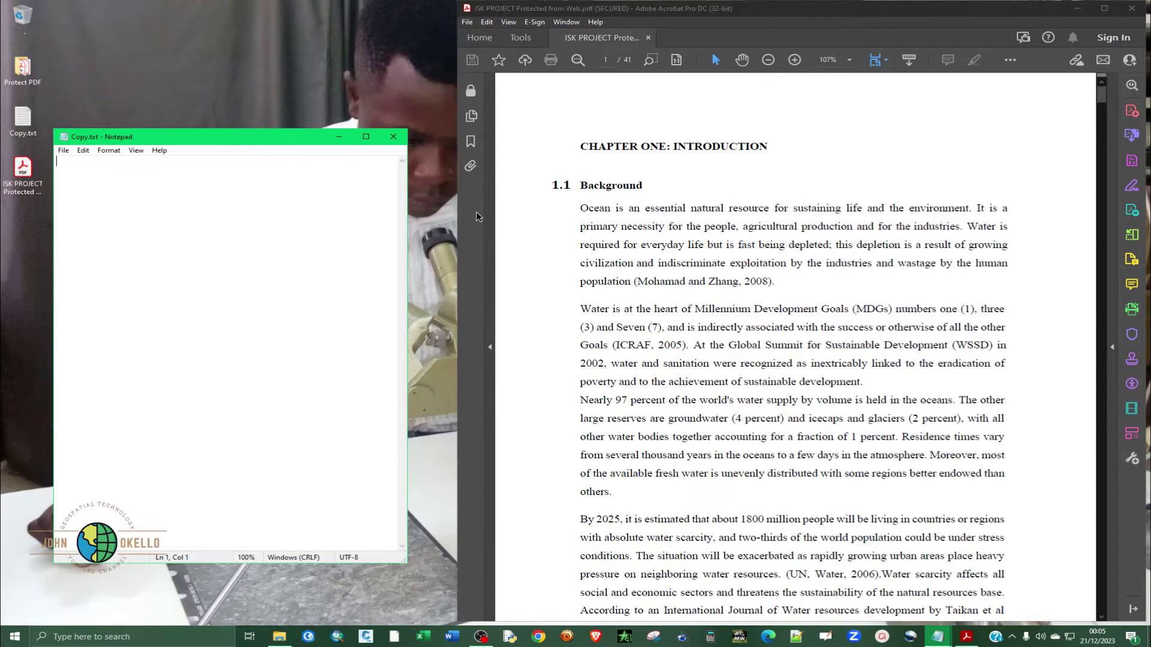
- Select the first Background paragraph, try pasting it into Copy.txt, then maximize Acrobat
{"action": "left_click_drag", "start_coordinate": [582, 207], "coordinate": [780, 277]}
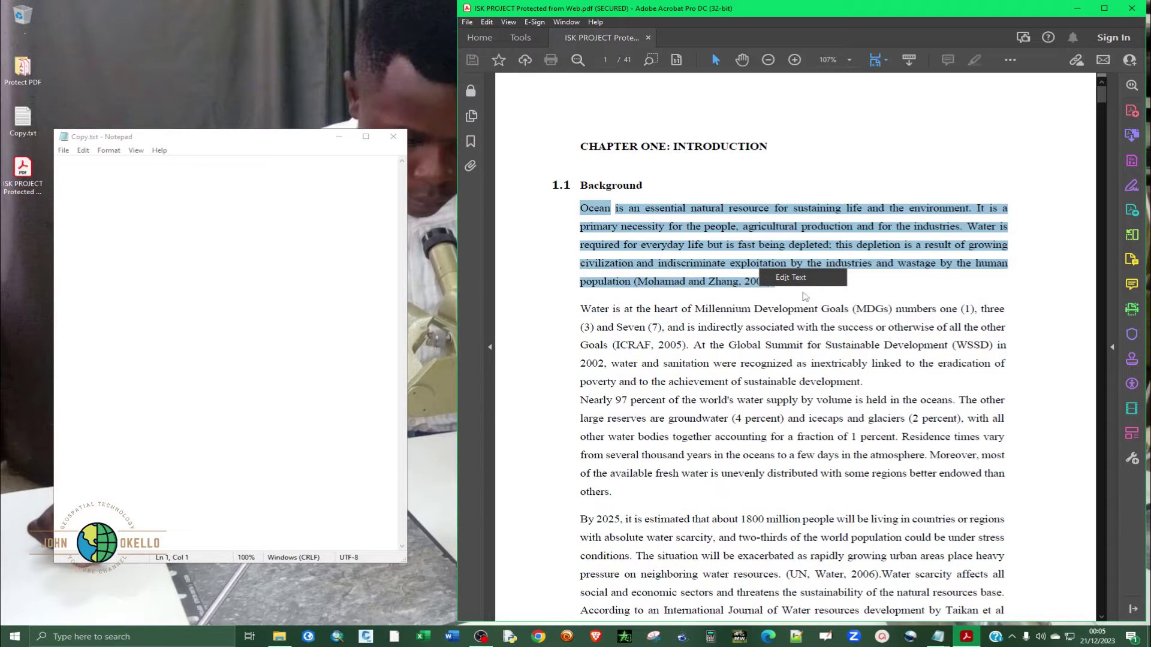
{"action": "left_click", "coordinate": [675, 281]}
{"action": "left_click_drag", "start_coordinate": [615, 227], "coordinate": [771, 281]}
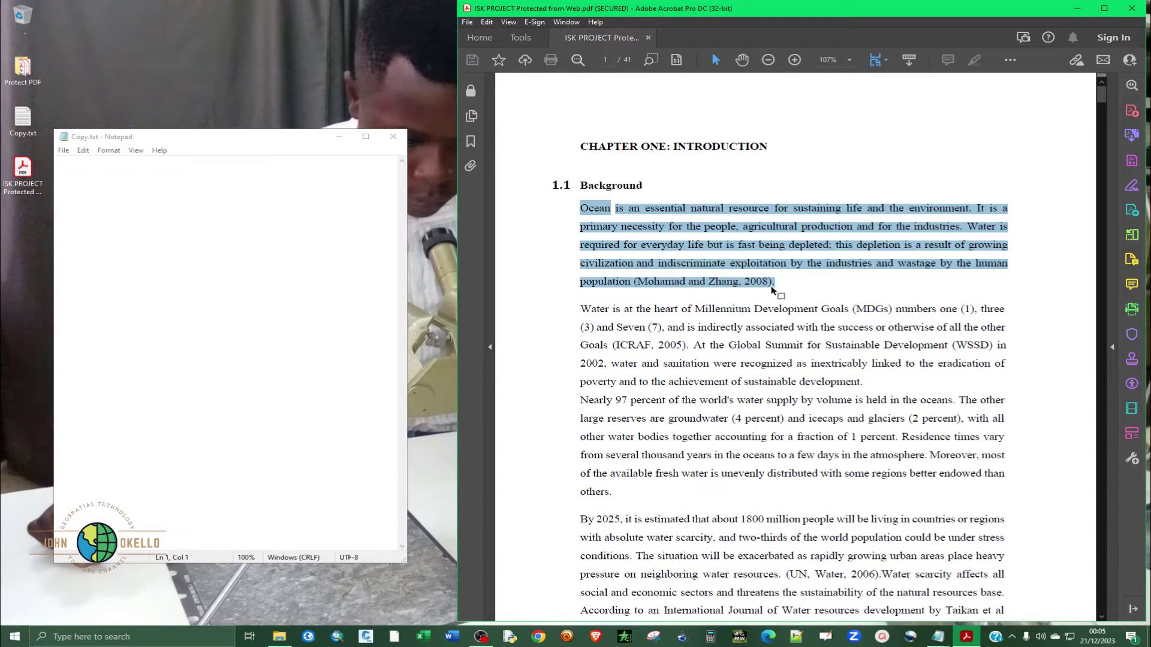
{"action": "left_click", "coordinate": [79, 166]}
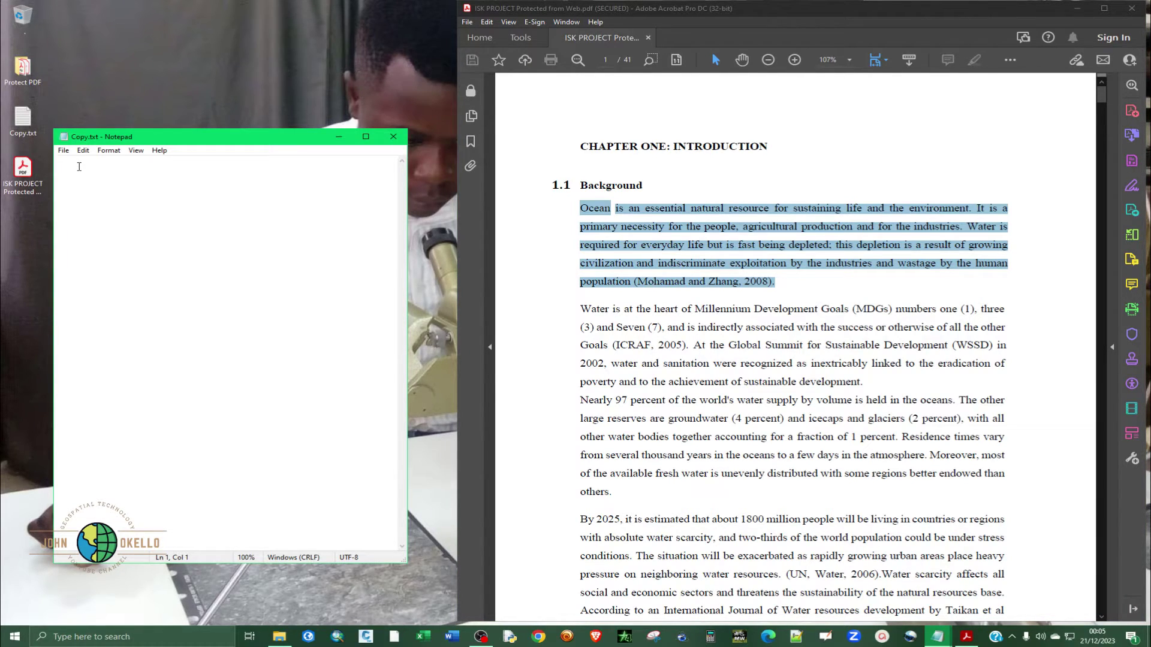
{"action": "left_click", "coordinate": [782, 277]}
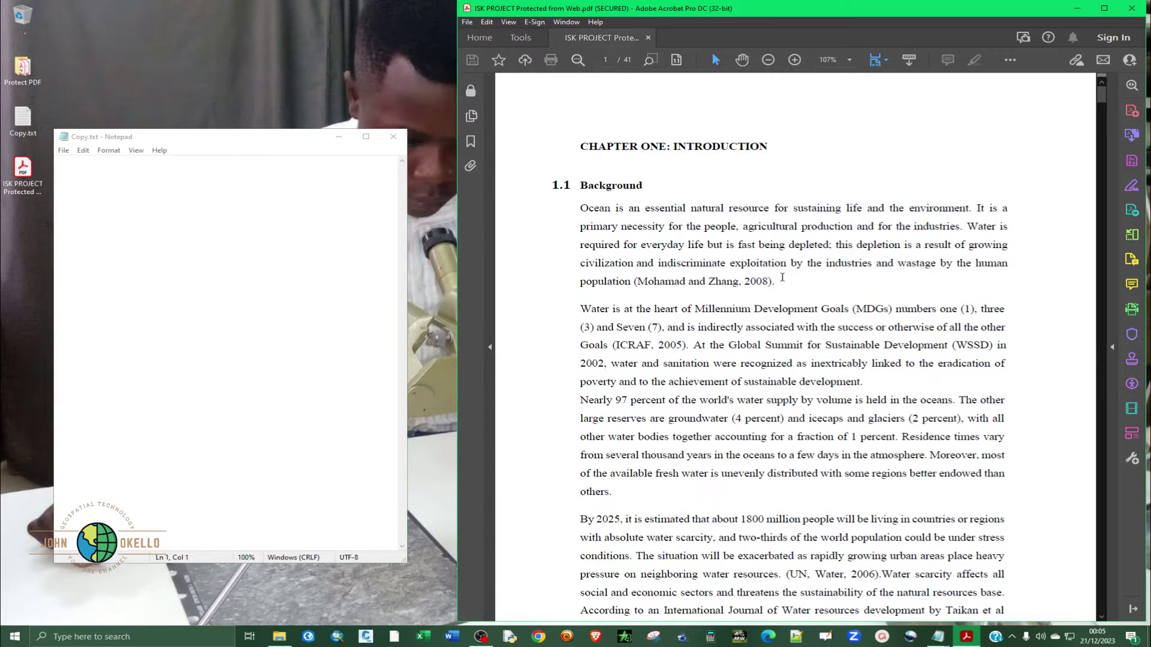
{"action": "left_click", "coordinate": [1104, 8]}
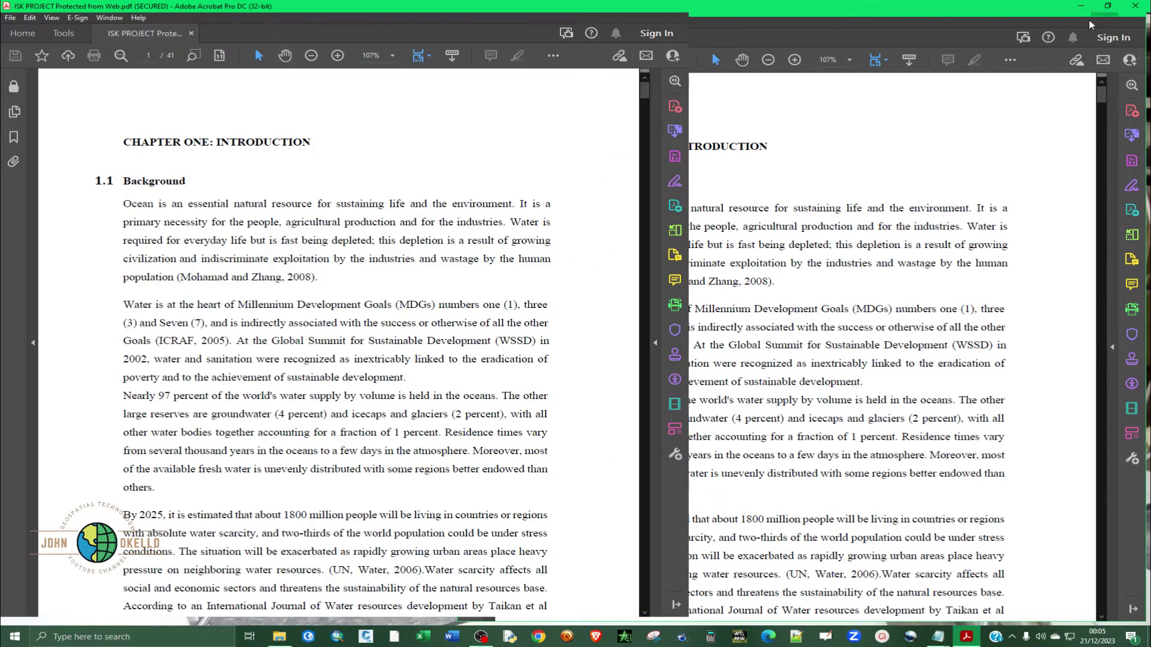
- Choose Edit PDF and focus the Permissions Password field that appears
{"action": "left_click", "coordinate": [1140, 432]}
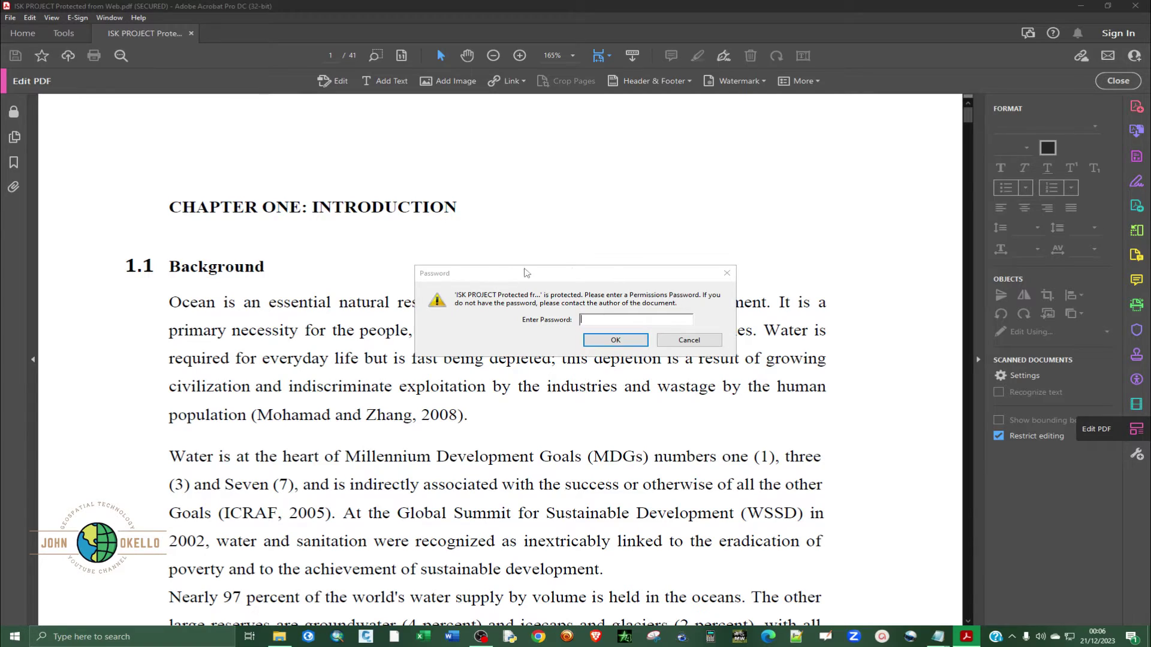
{"action": "left_click", "coordinate": [543, 369]}
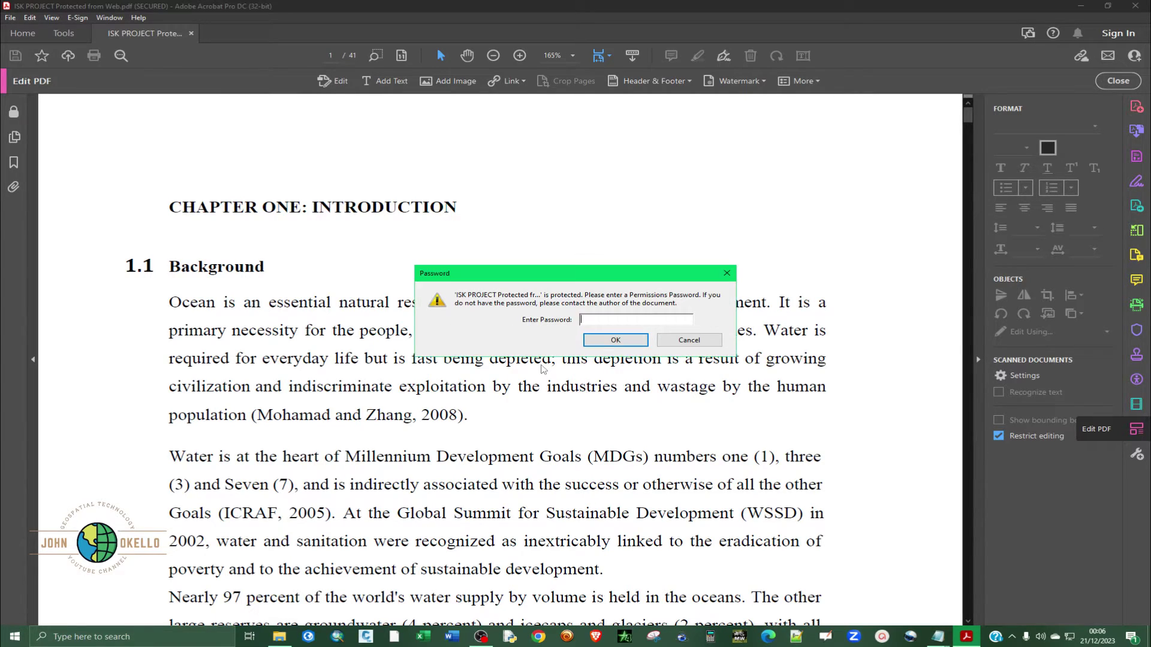
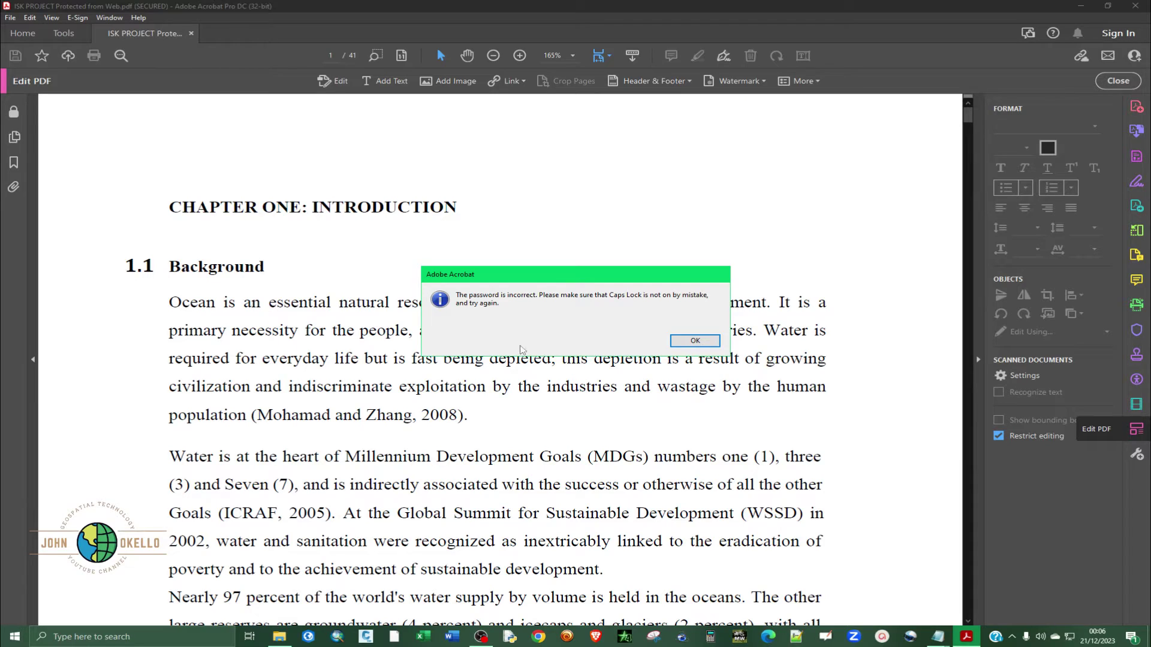
- Enter the correct permissions password to unlock ISK PROJECT text editing, then close Acrobat
{"action": "left_click", "coordinate": [695, 341]}
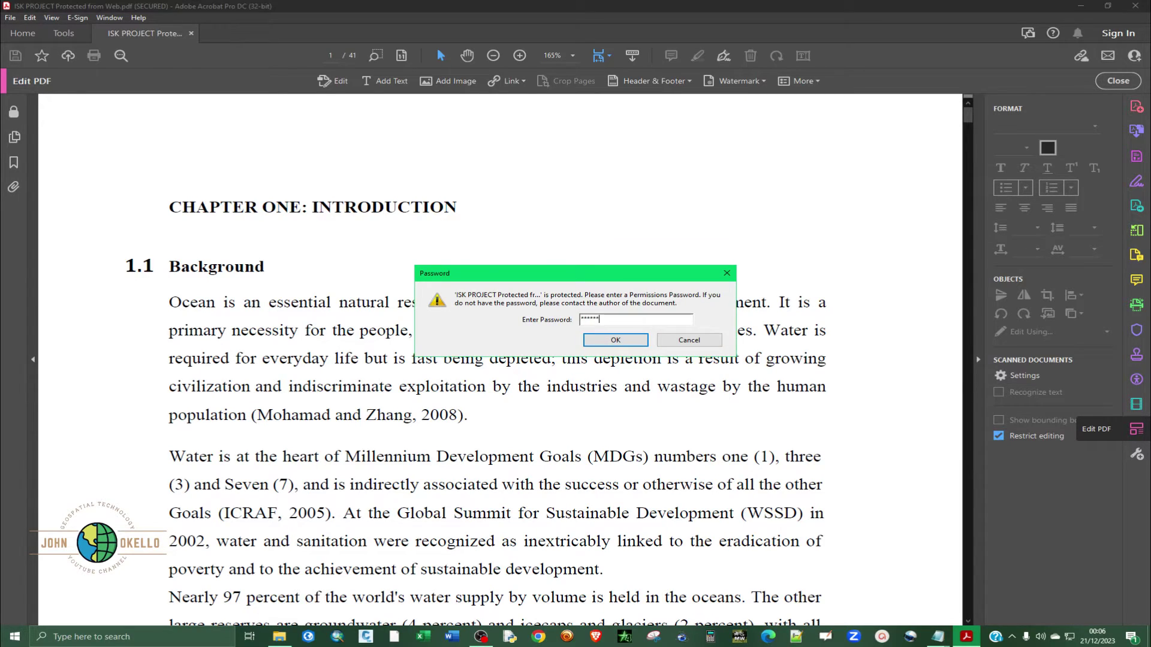
{"action": "left_click", "coordinate": [607, 341]}
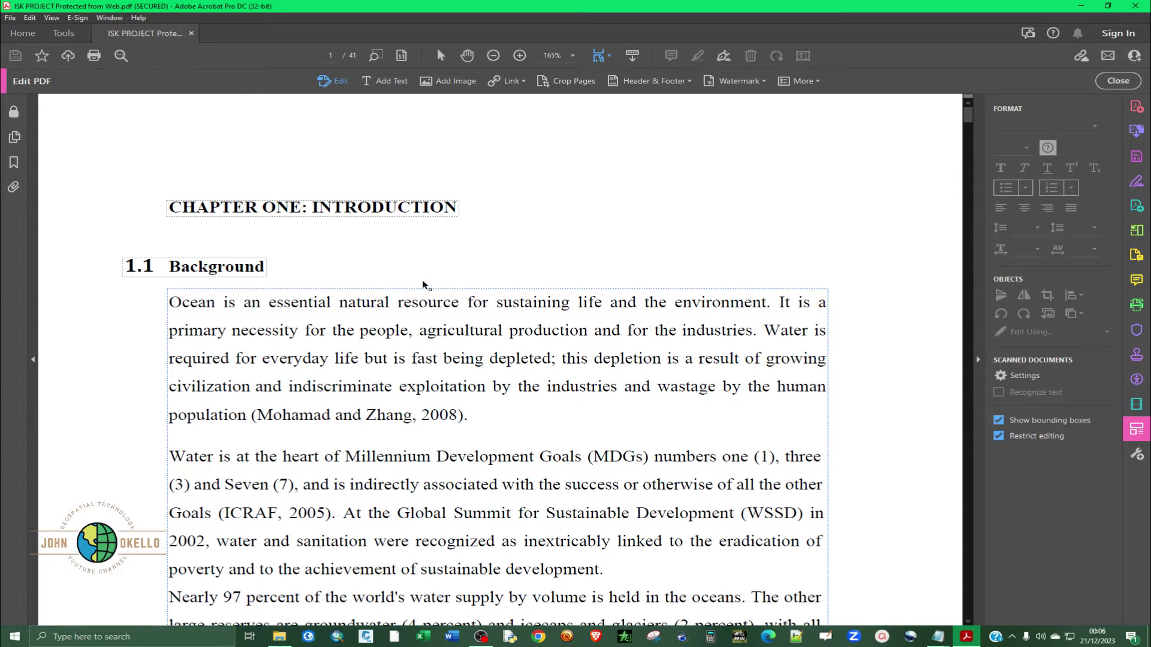
{"action": "left_click", "coordinate": [403, 303]}
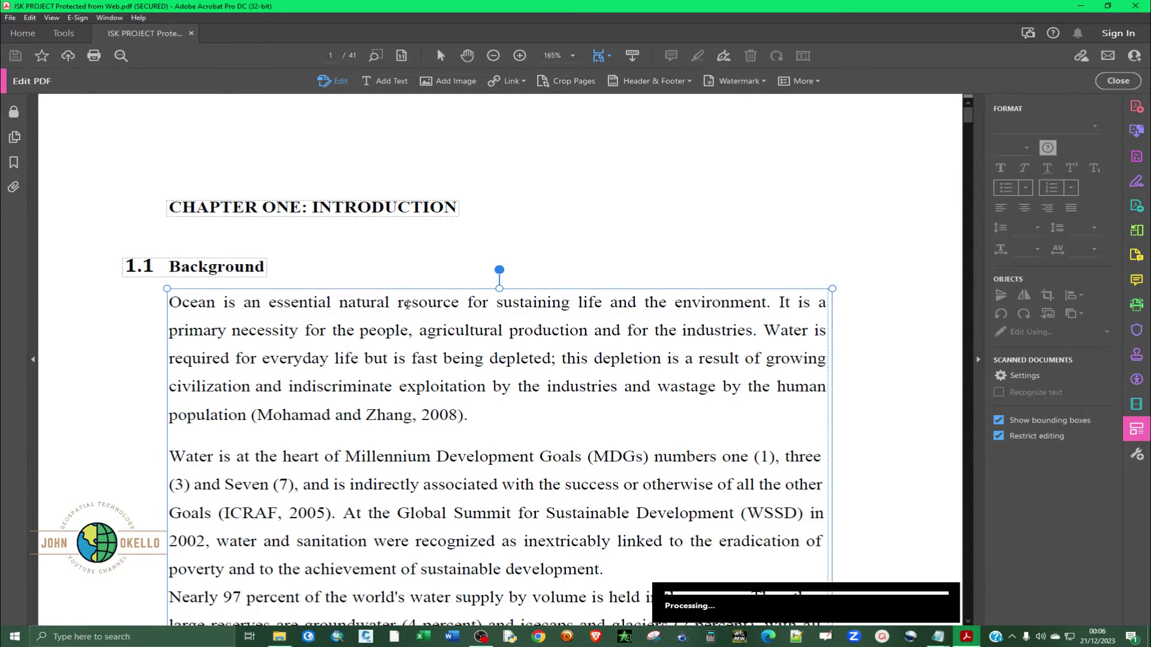
{"action": "left_click", "coordinate": [1137, 6]}
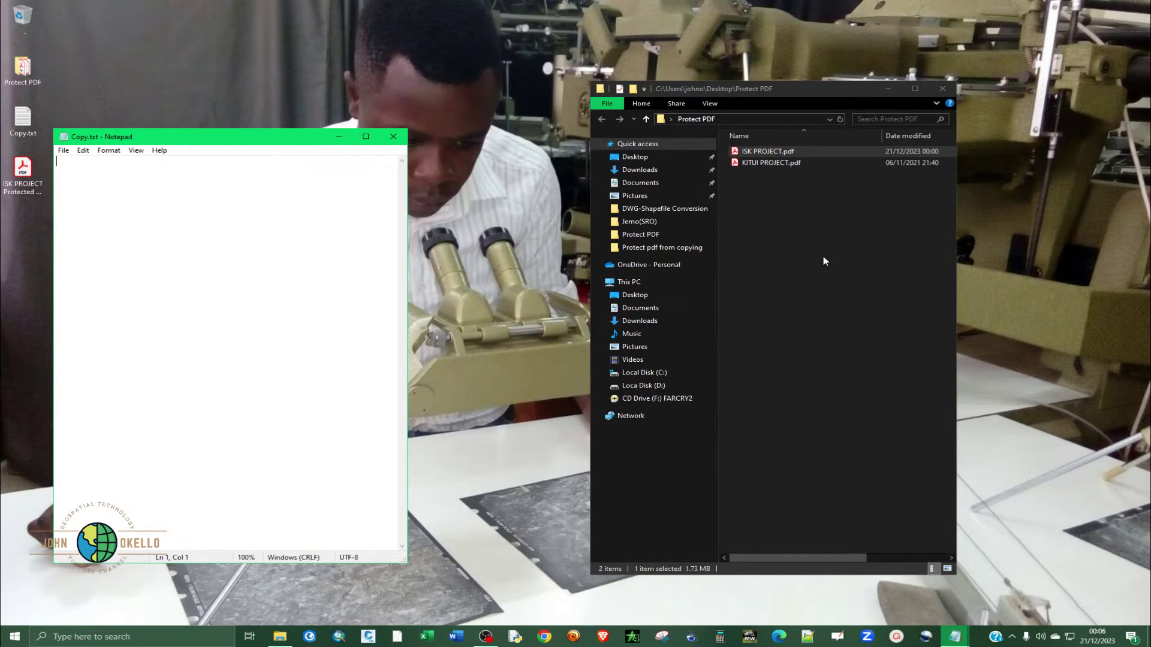
- Open KITUI PROJECT.pdf from the Protect PDF folder in Acrobat, restored out of full screen
{"action": "left_click", "coordinate": [758, 423]}
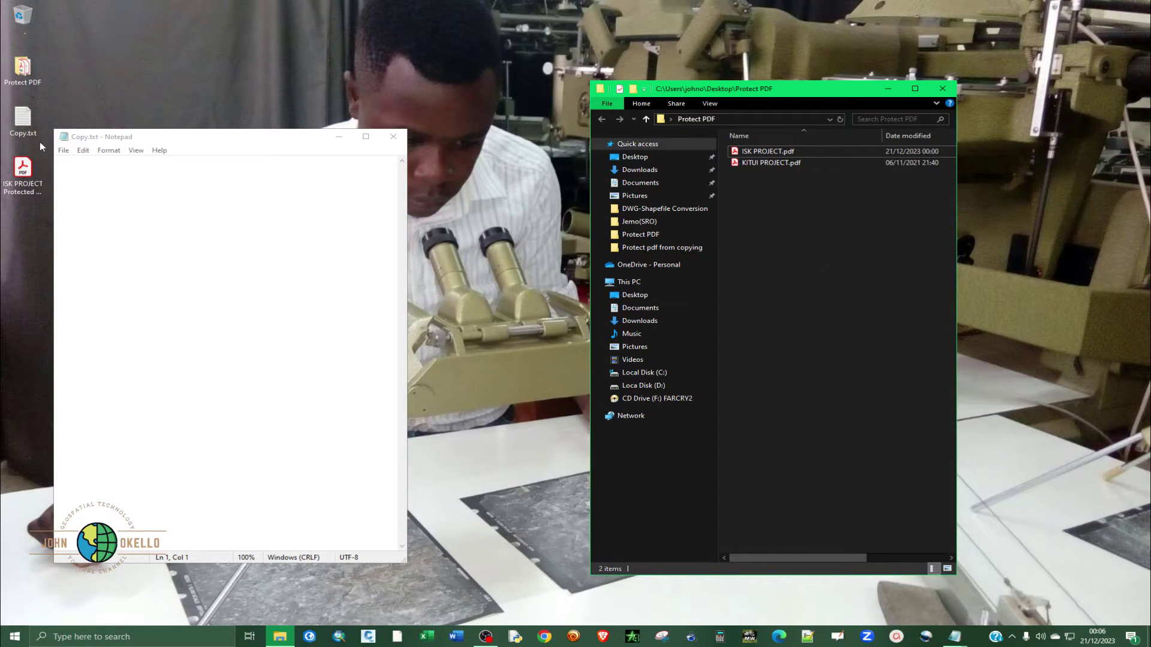
{"action": "left_click", "coordinate": [31, 76]}
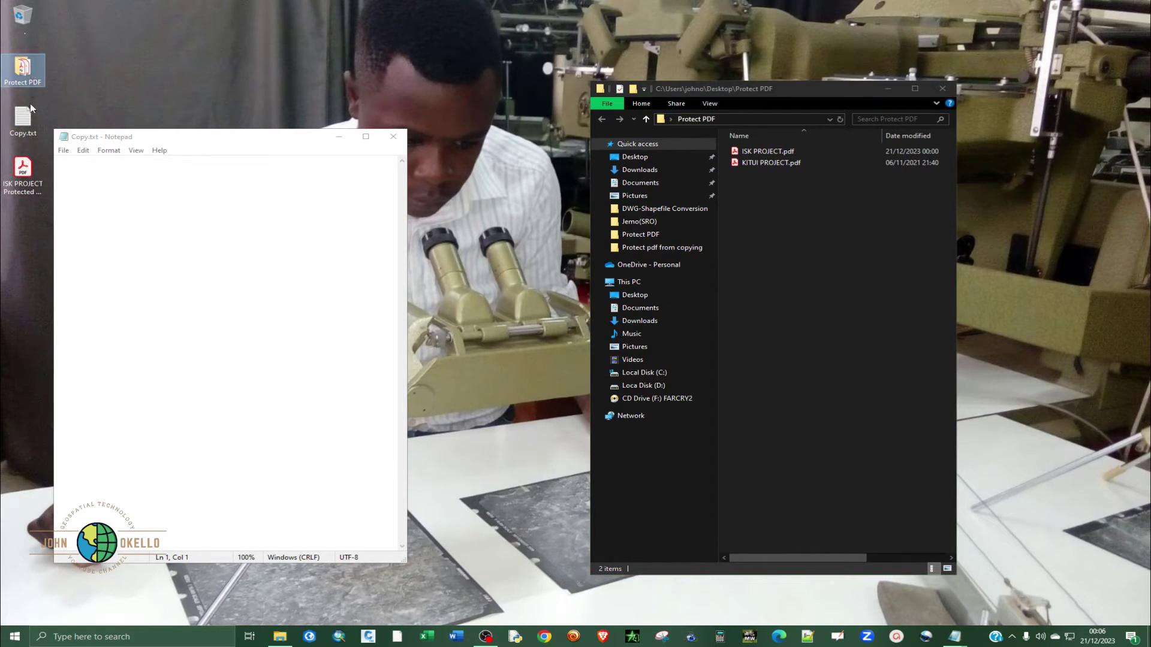
{"action": "left_click", "coordinate": [623, 256]}
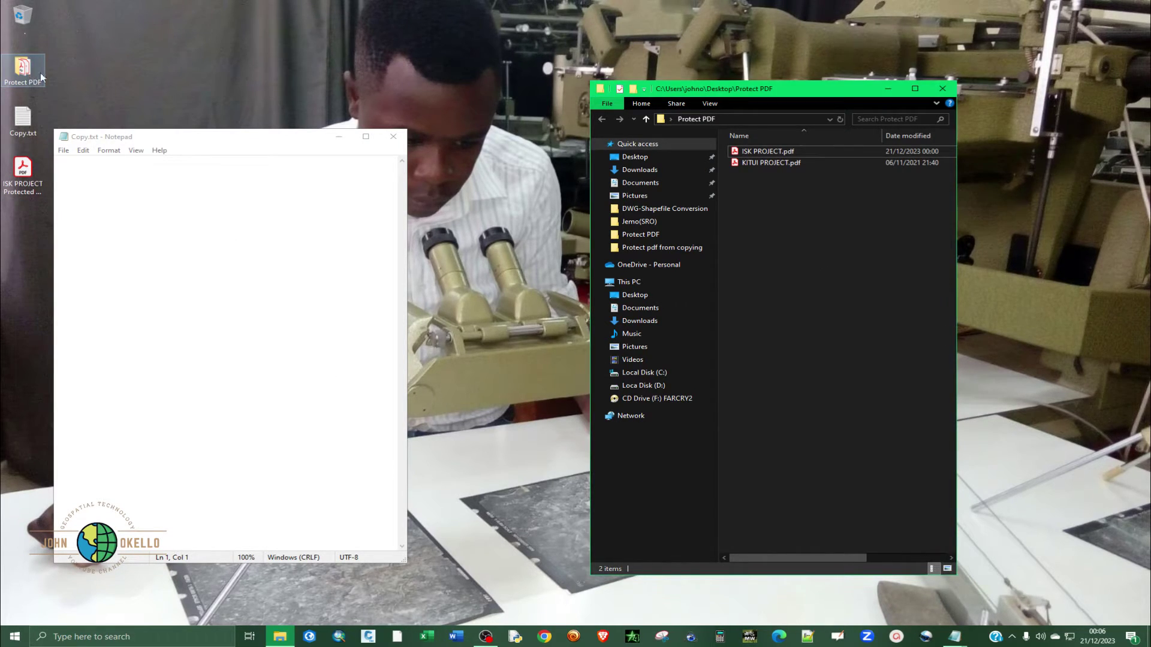
{"action": "left_click", "coordinate": [776, 163]}
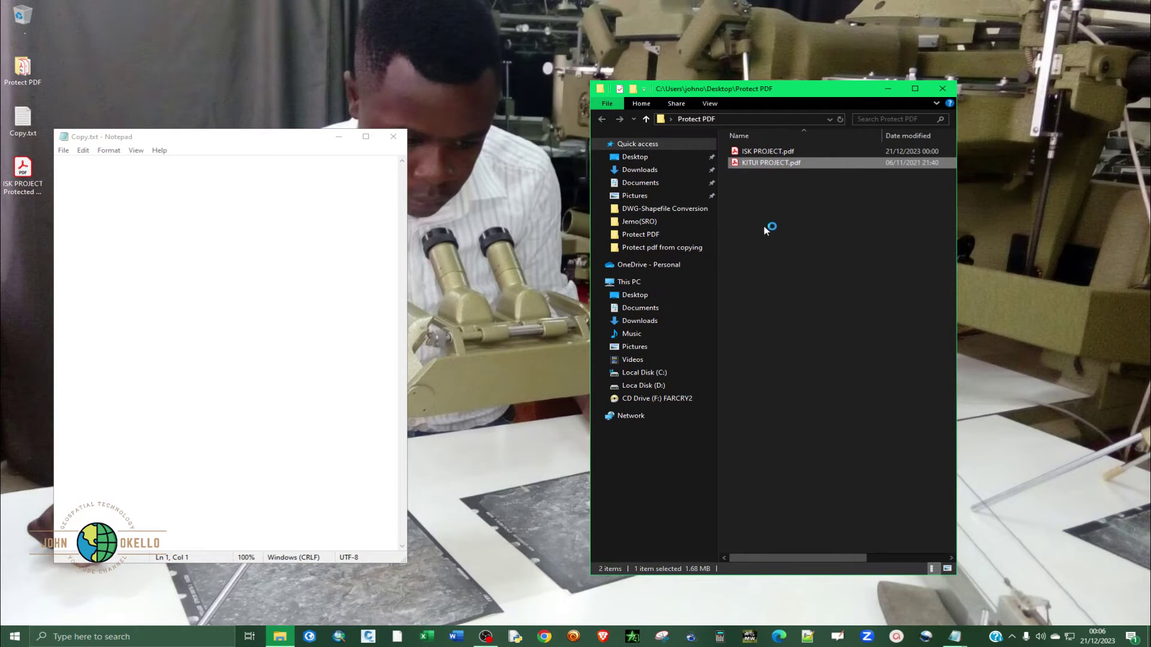
{"action": "key", "text": "Return"}
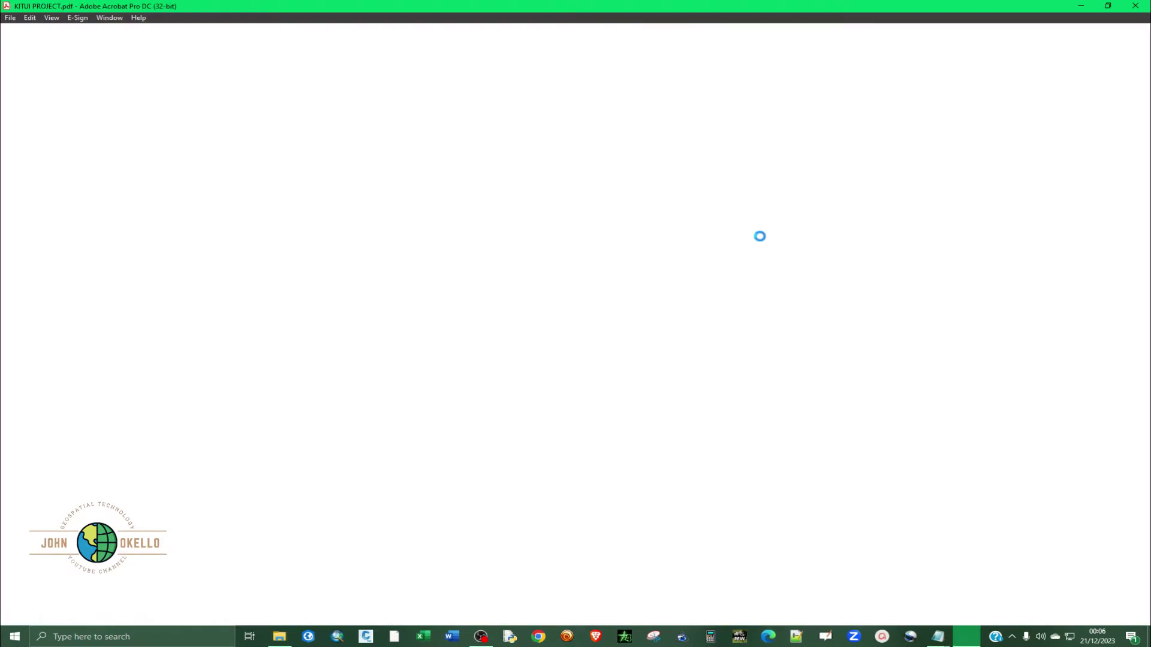
{"action": "left_click", "coordinate": [1109, 7]}
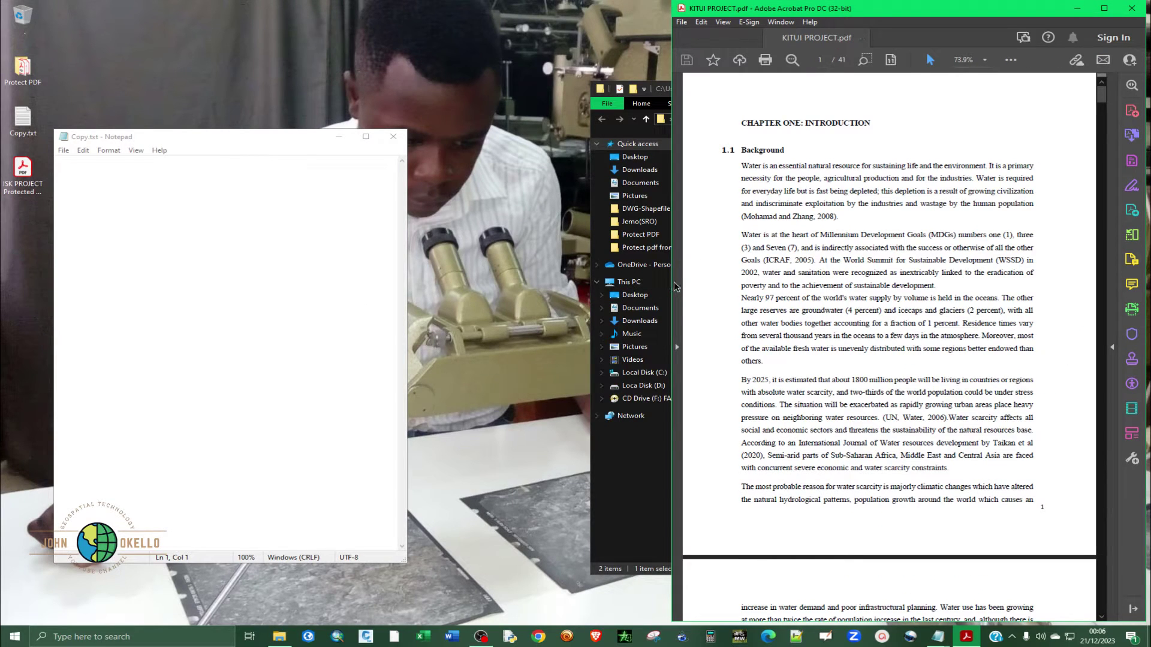
- Widen the Acrobat window and copy the 'By 2025' paragraph of KITUI PROJECT.pdf
{"action": "left_click_drag", "start_coordinate": [672, 286], "coordinate": [536, 309]}
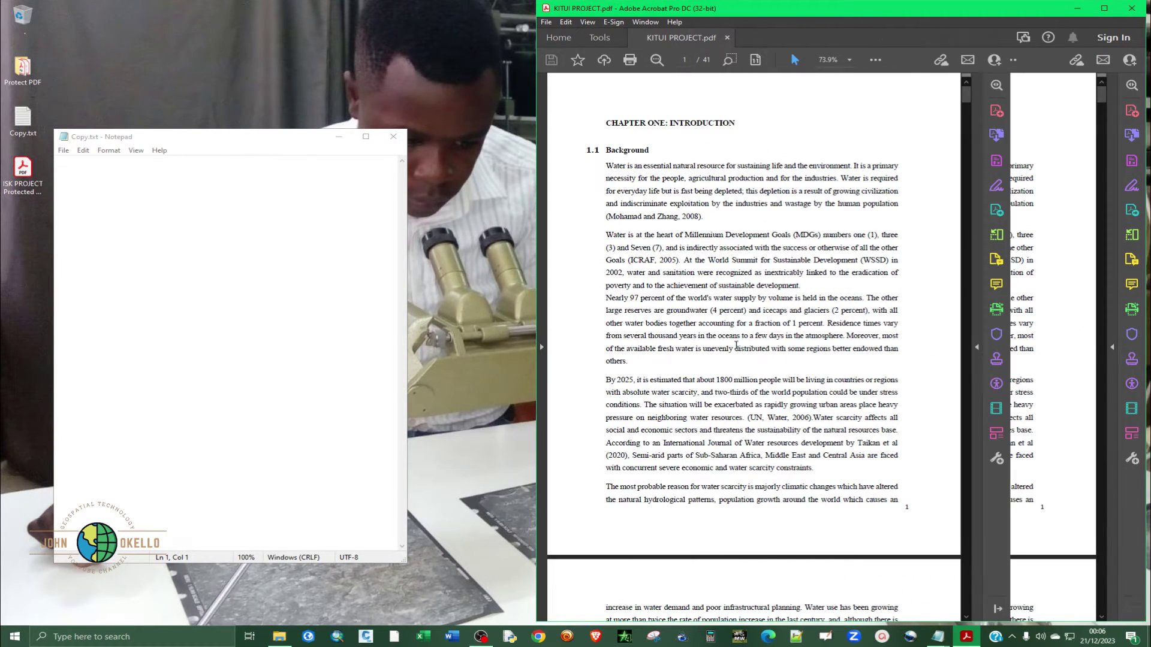
{"action": "scroll", "coordinate": [731, 345], "scroll_direction": "down", "scroll_amount": 3}
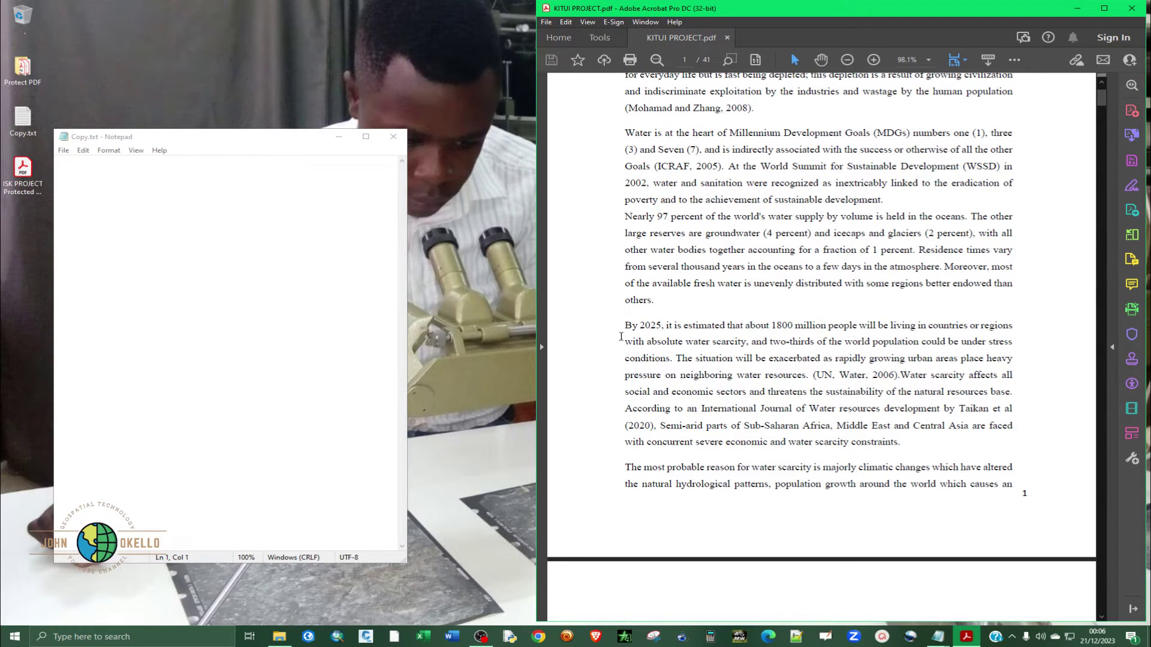
{"action": "left_click_drag", "start_coordinate": [626, 326], "coordinate": [902, 443]}
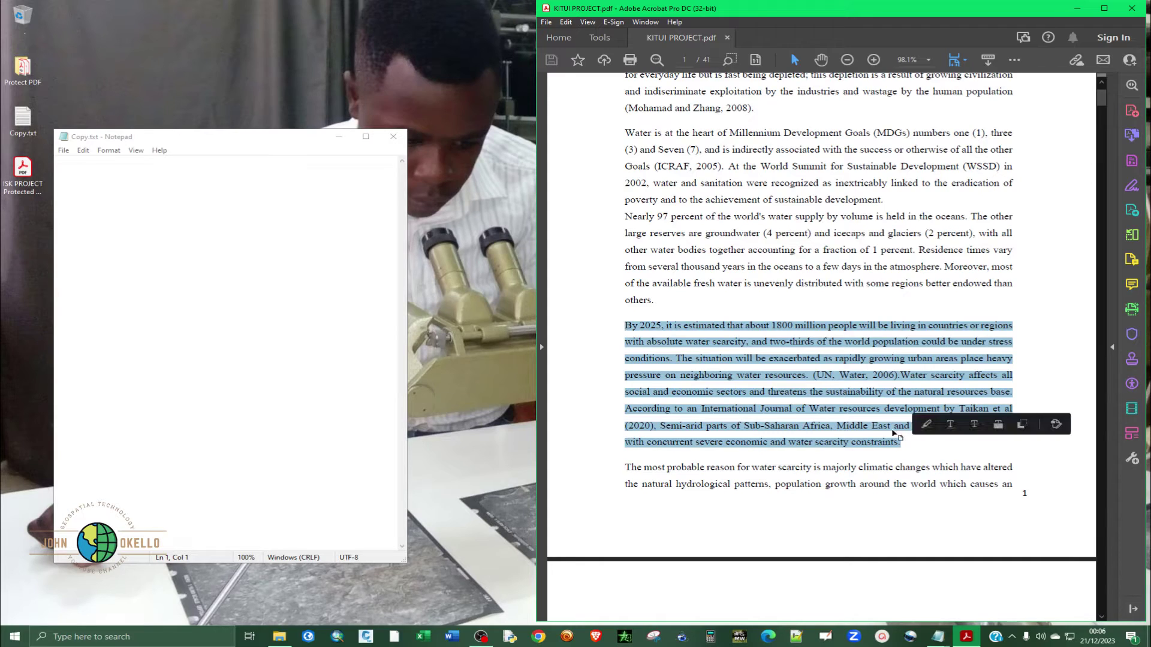
{"action": "left_click", "coordinate": [1019, 426]}
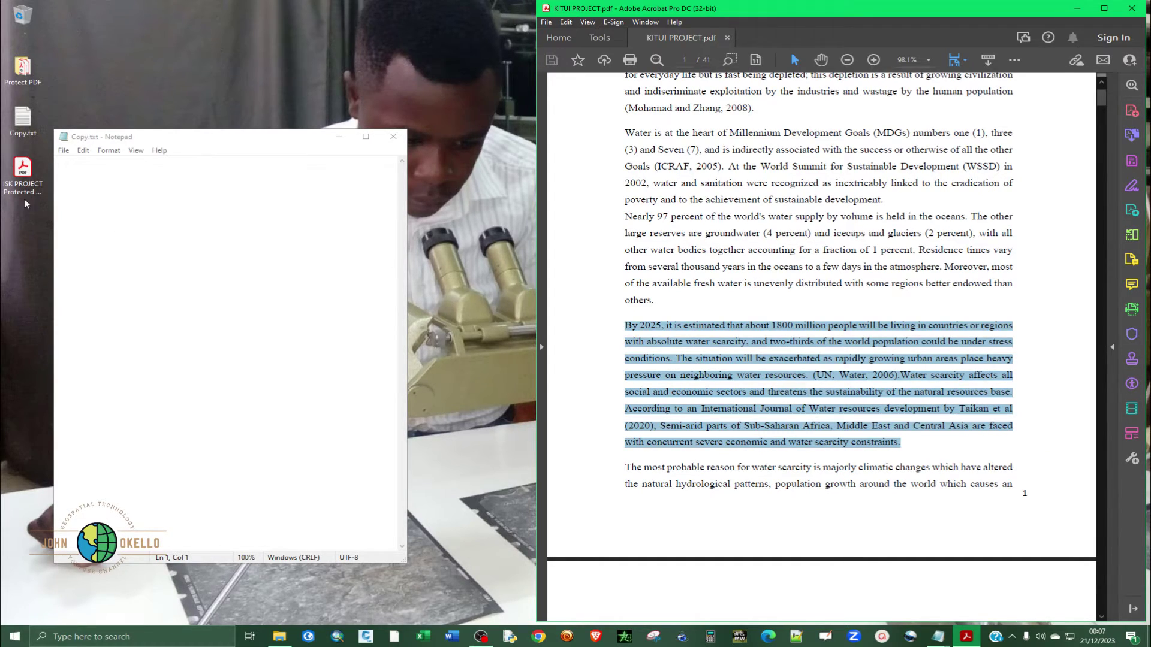
- Paste the paragraph into Notepad, delete it again, and return Acrobat to full screen
{"action": "left_click", "coordinate": [71, 161]}
{"action": "right_click", "coordinate": [70, 165]}
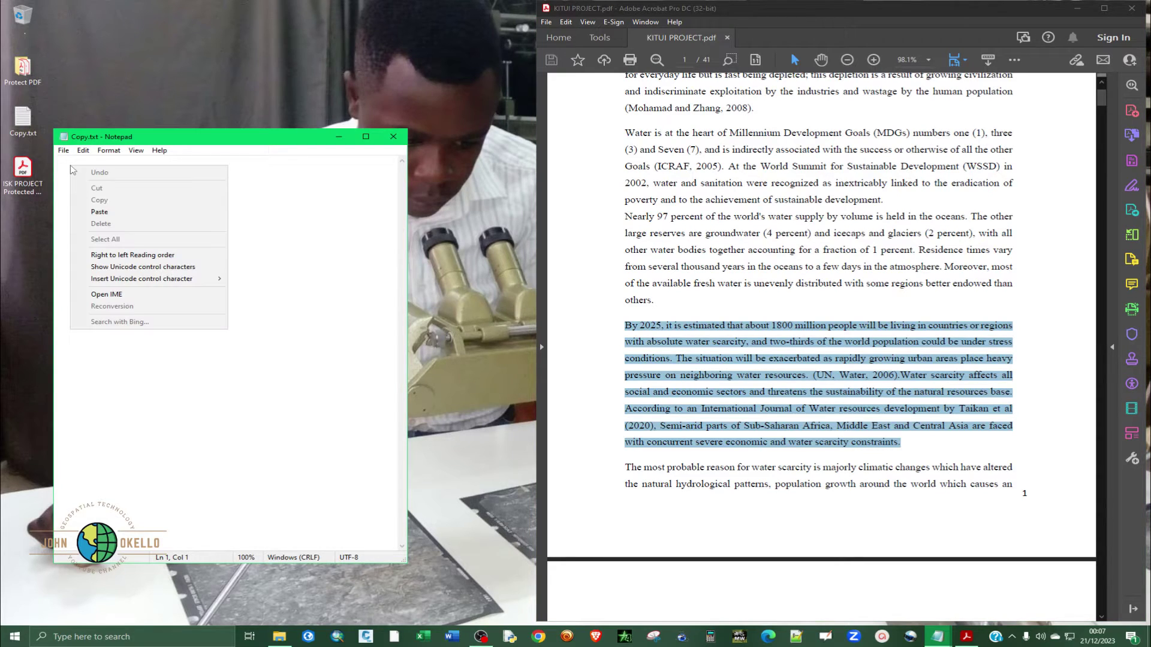
{"action": "left_click", "coordinate": [107, 213]}
{"action": "left_click_drag", "start_coordinate": [214, 245], "coordinate": [9, 151]}
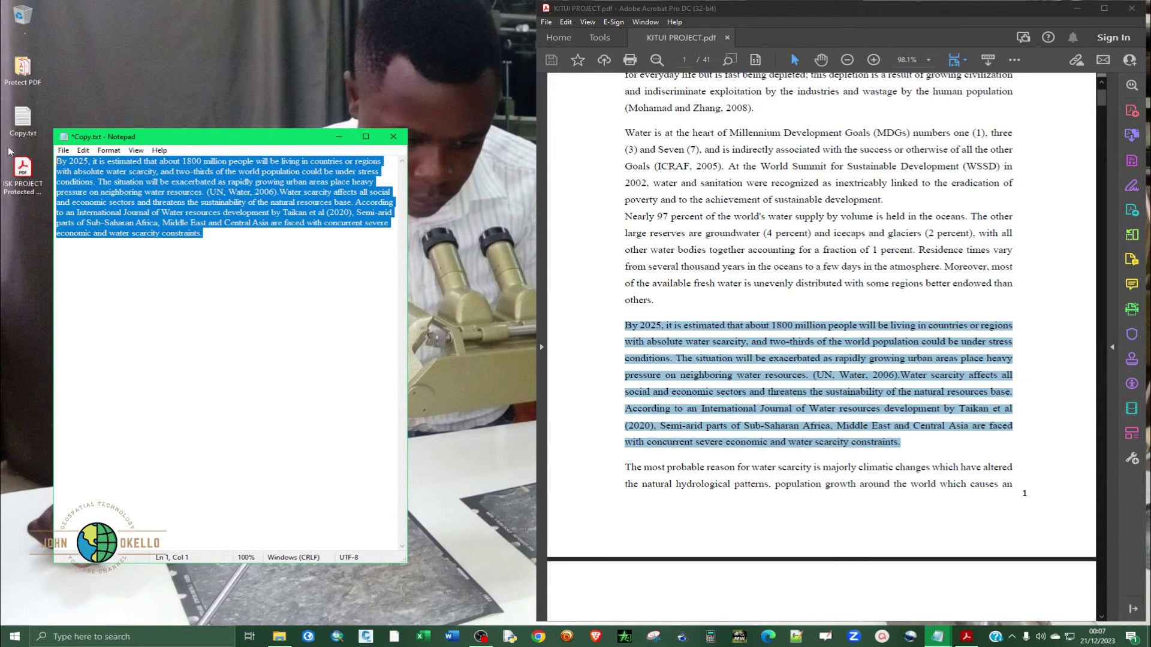
{"action": "key", "text": "Delete"}
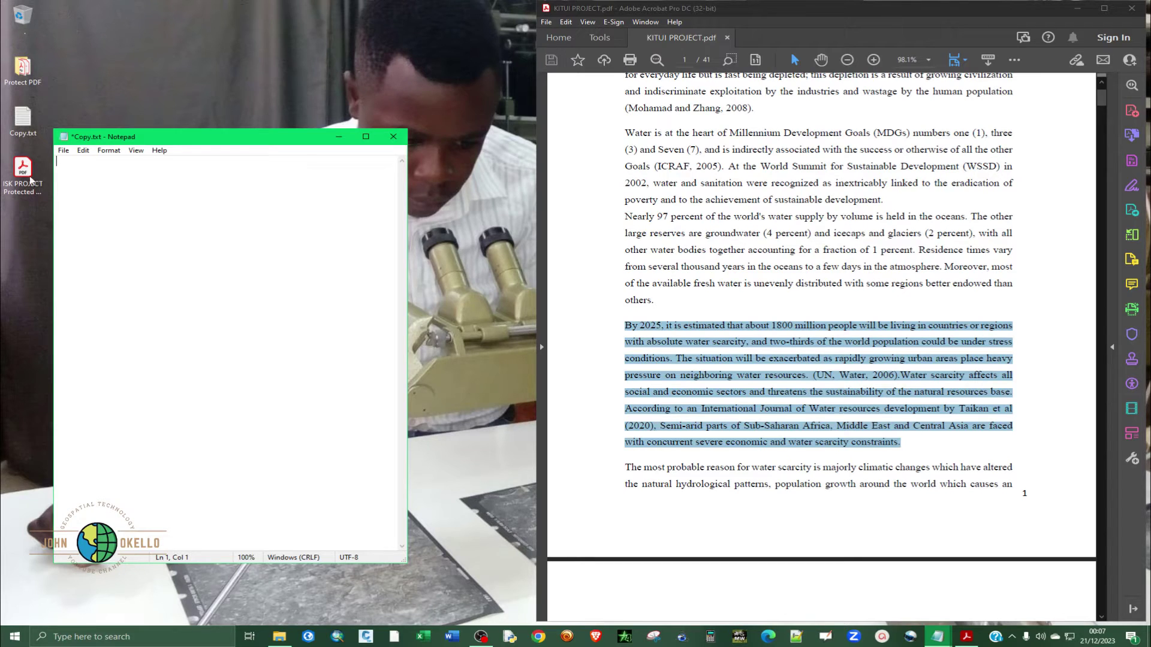
{"action": "left_click", "coordinate": [1104, 8]}
{"action": "left_click", "coordinate": [521, 257]}
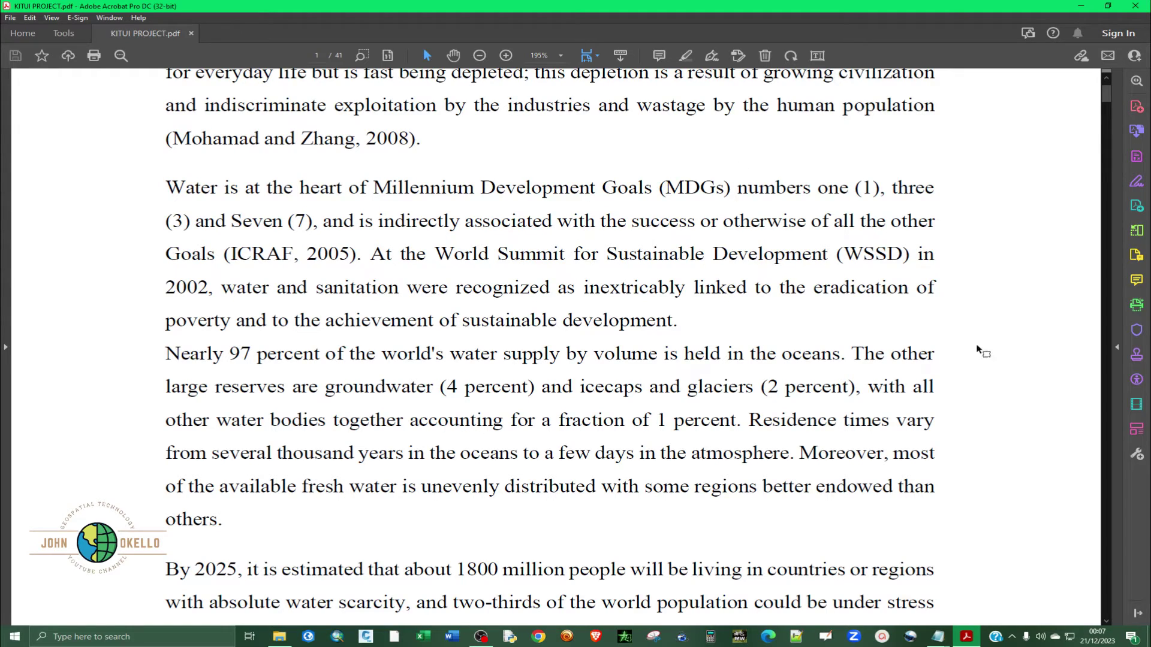
- Expand the tools pane, browse More Tools, and open Protect on the KITUI PROJECT.pdf tab
{"action": "left_click", "coordinate": [1117, 348]}
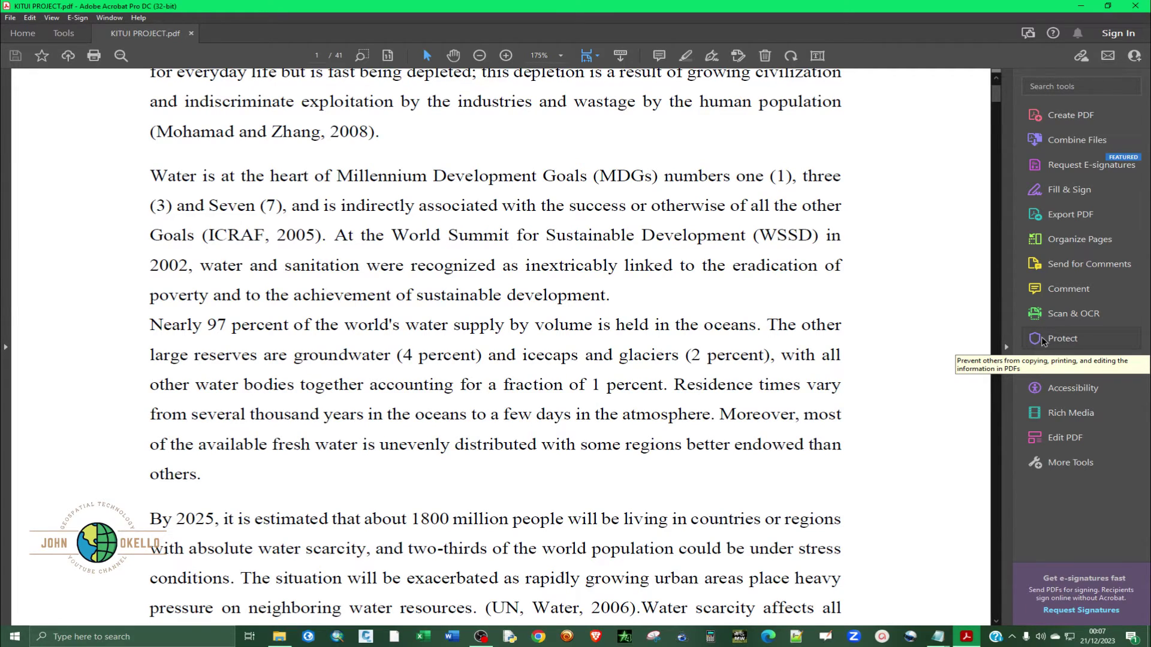
{"action": "left_click", "coordinate": [1066, 465]}
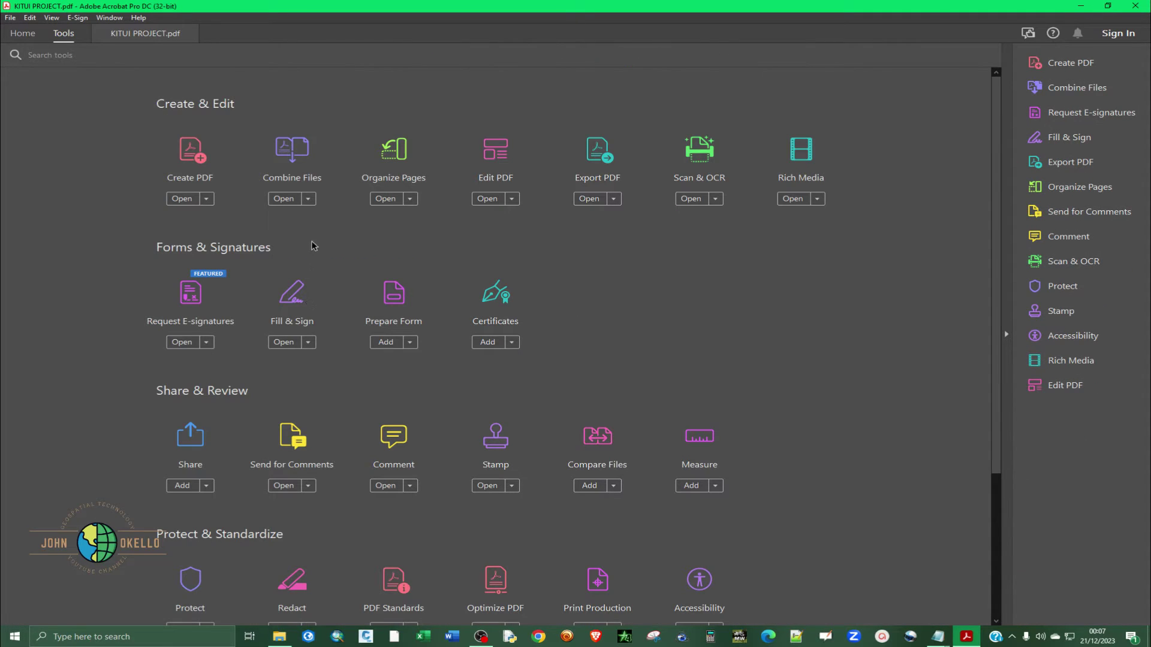
{"action": "scroll", "coordinate": [373, 437], "scroll_direction": "down", "scroll_amount": 3}
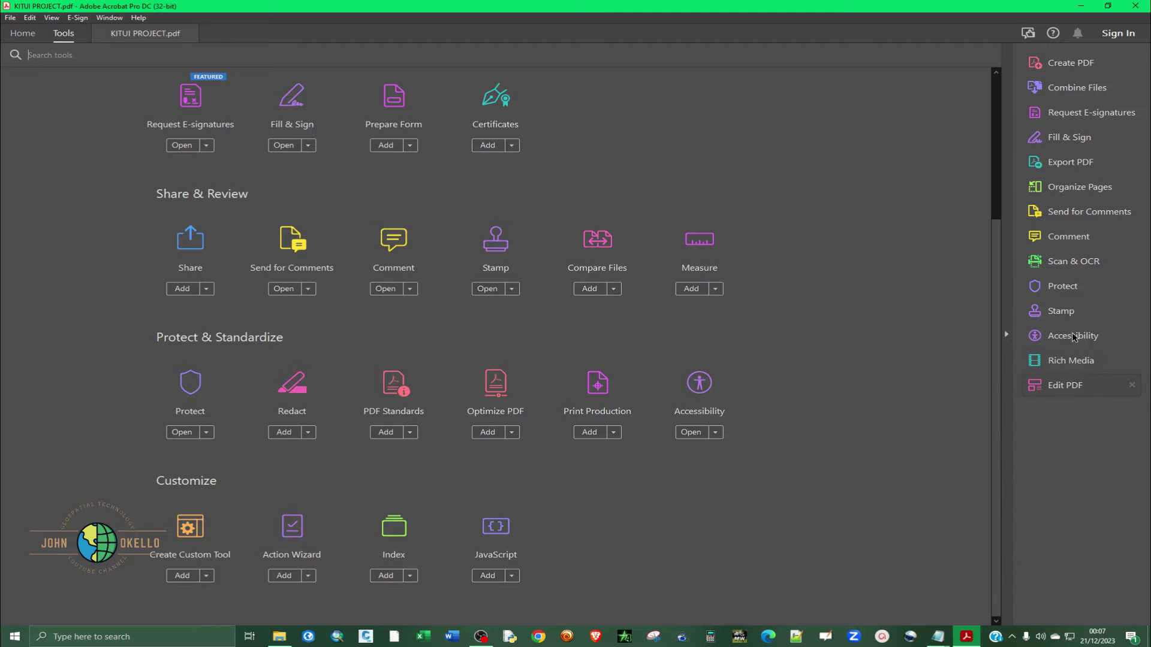
{"action": "left_click", "coordinate": [152, 34]}
{"action": "scroll", "coordinate": [692, 388], "scroll_direction": "up", "scroll_amount": 3}
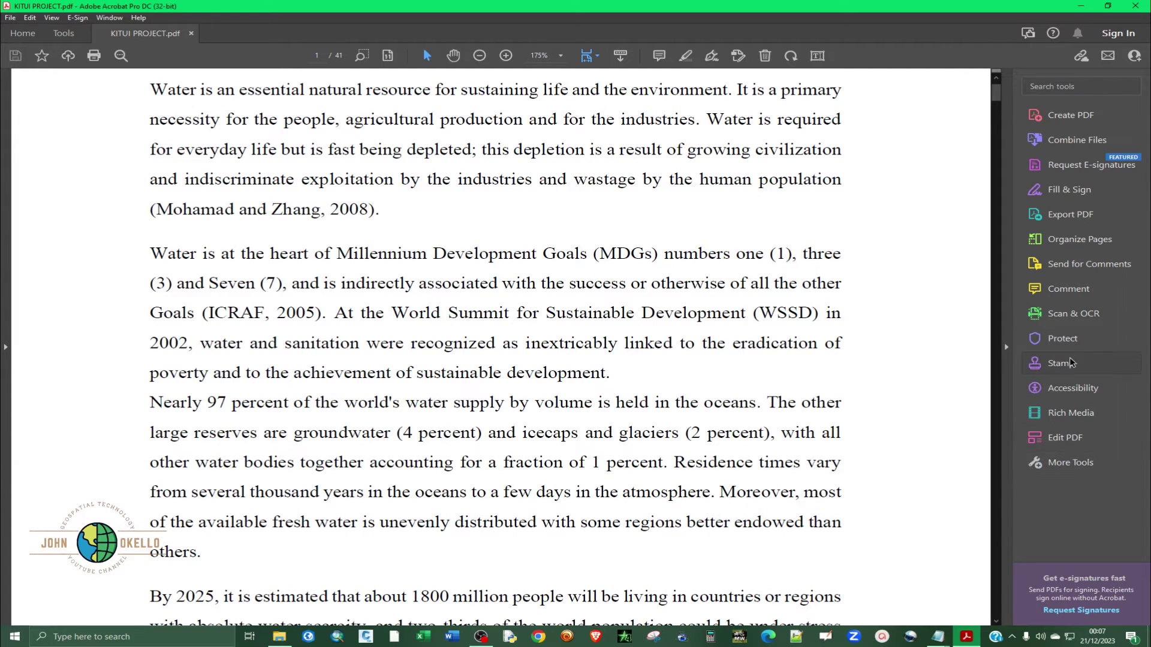
{"action": "left_click", "coordinate": [1064, 339]}
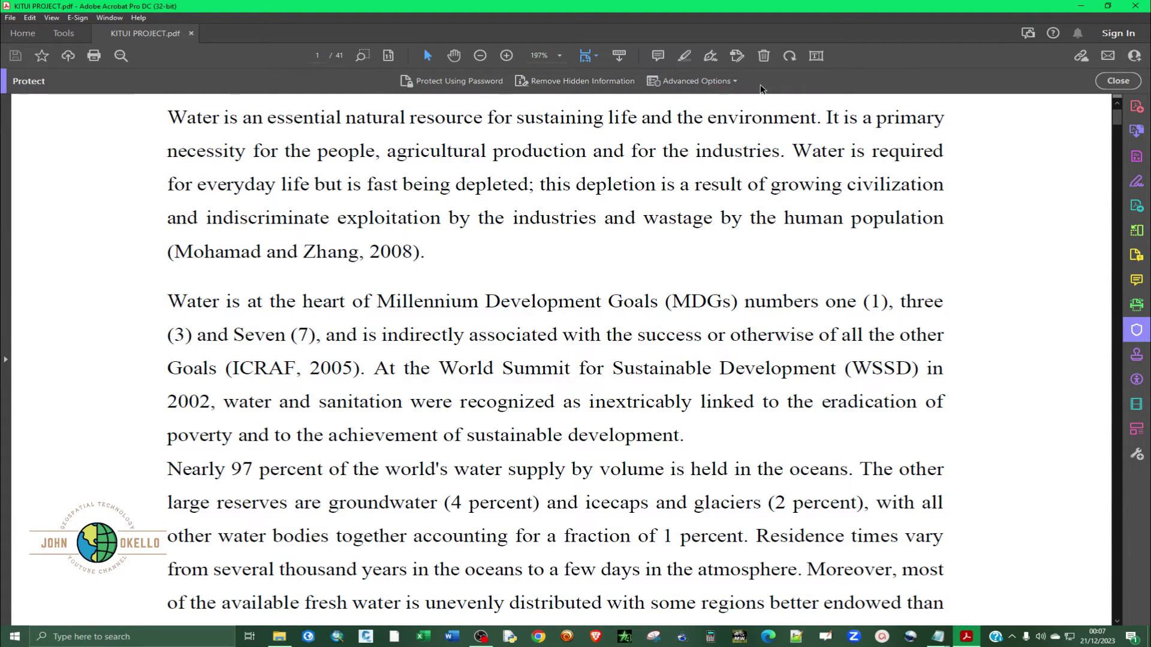
- Choose Advanced Options > Encrypt with Password and confirm changing the document security
{"action": "left_click", "coordinate": [731, 83]}
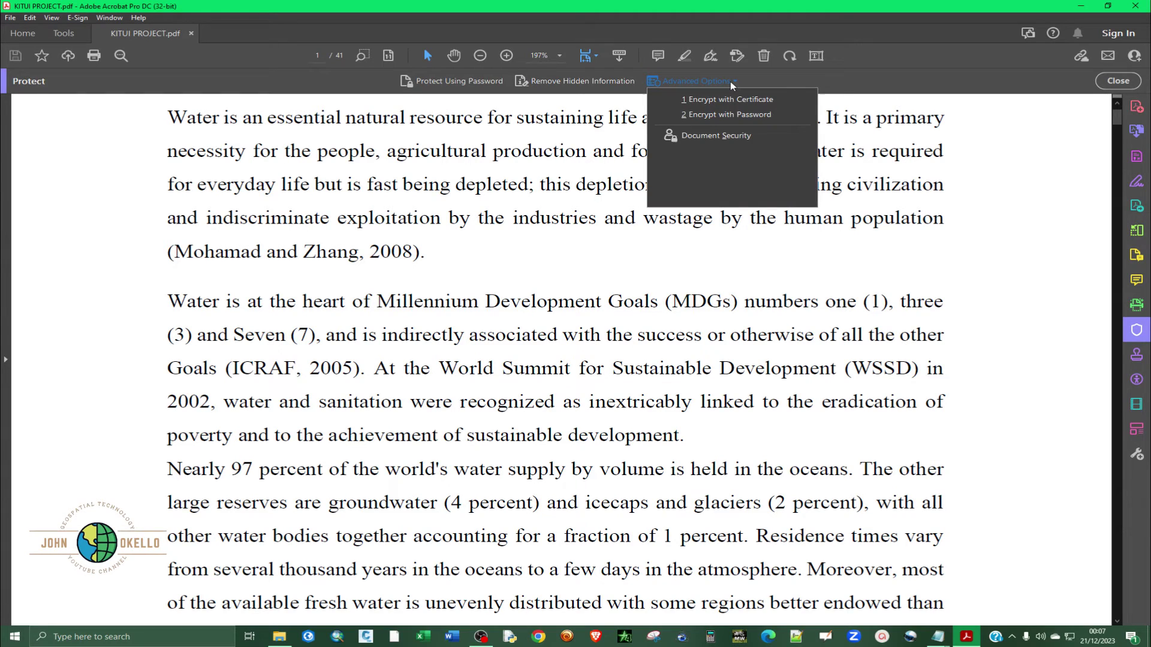
{"action": "left_click", "coordinate": [724, 115]}
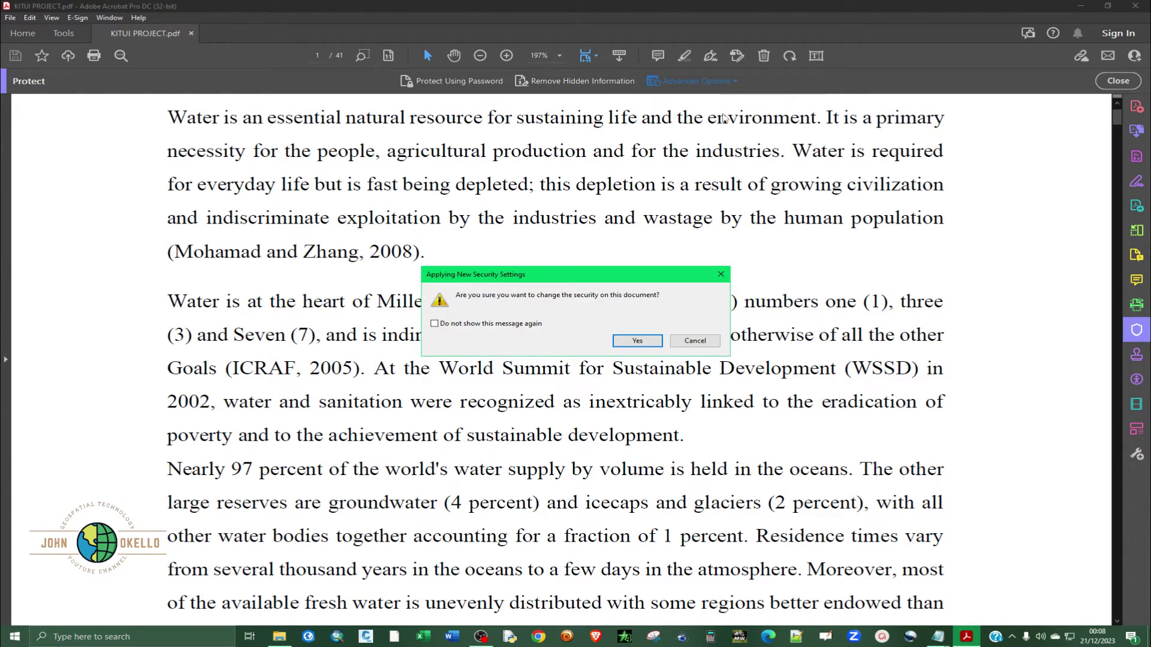
{"action": "left_click", "coordinate": [638, 341]}
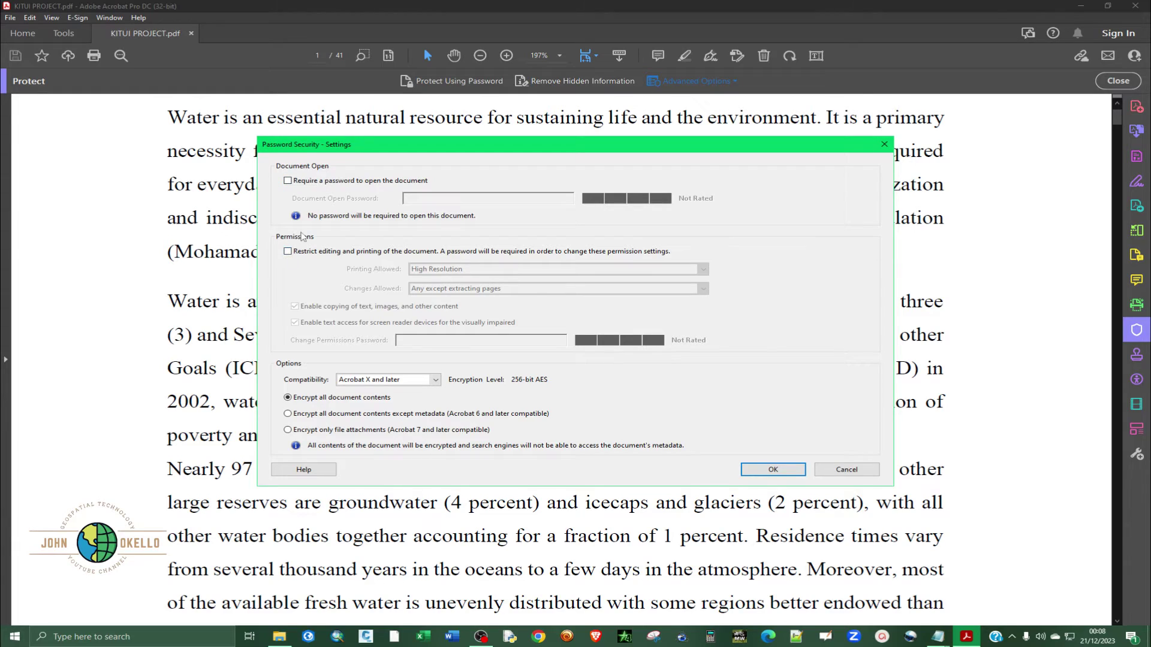
- Restrict editing and printing with Printing Allowed None and text copying disabled
{"action": "left_click", "coordinate": [288, 252]}
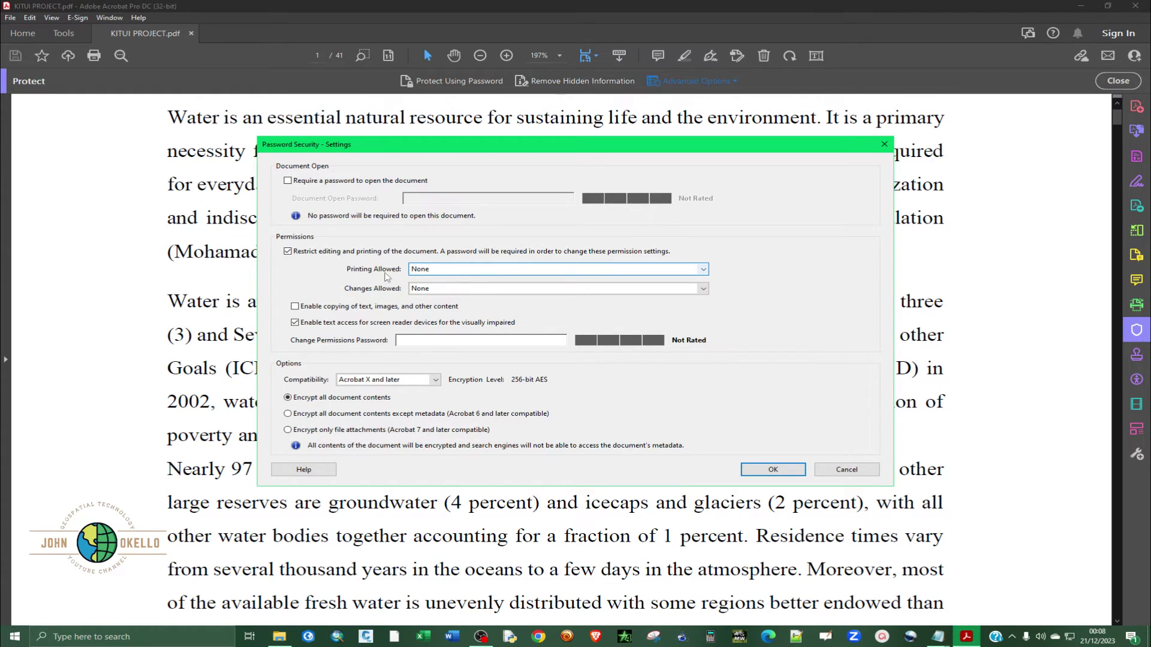
{"action": "left_click", "coordinate": [424, 276]}
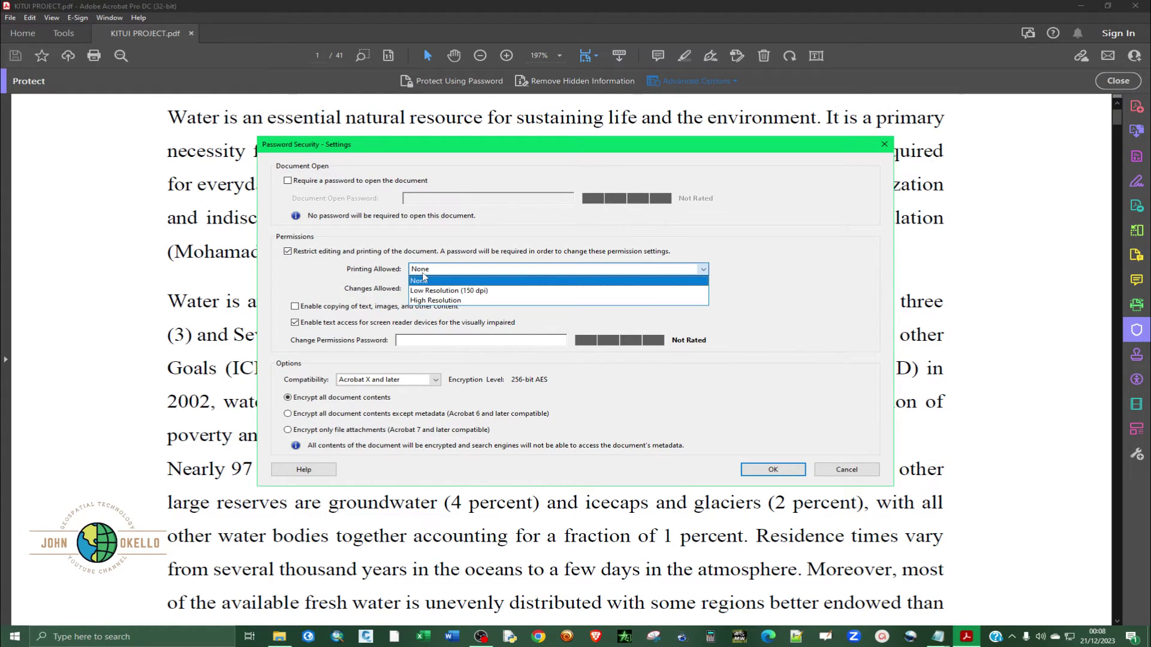
{"action": "left_click", "coordinate": [424, 281]}
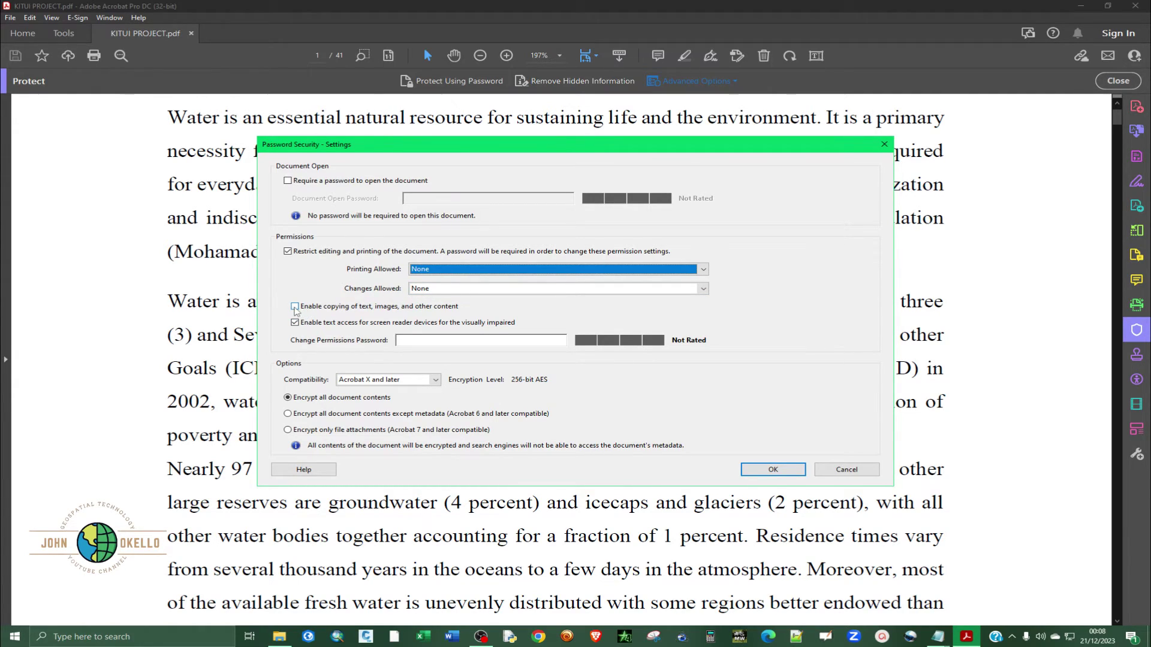
{"action": "left_click", "coordinate": [295, 310]}
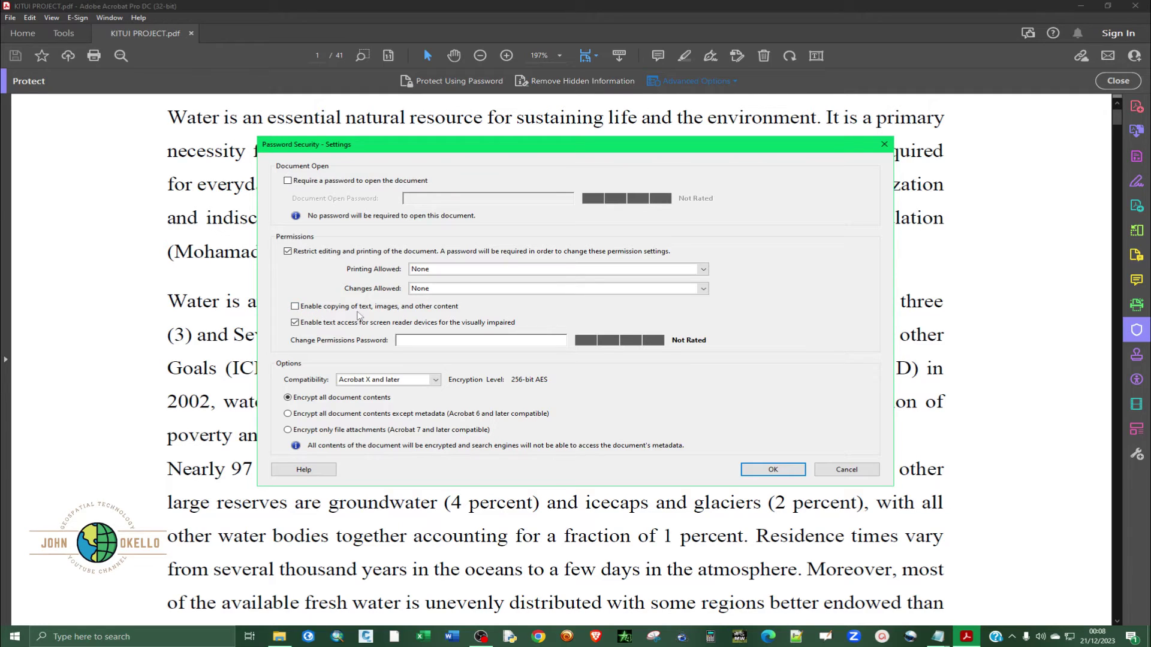
{"action": "left_click", "coordinate": [295, 307]}
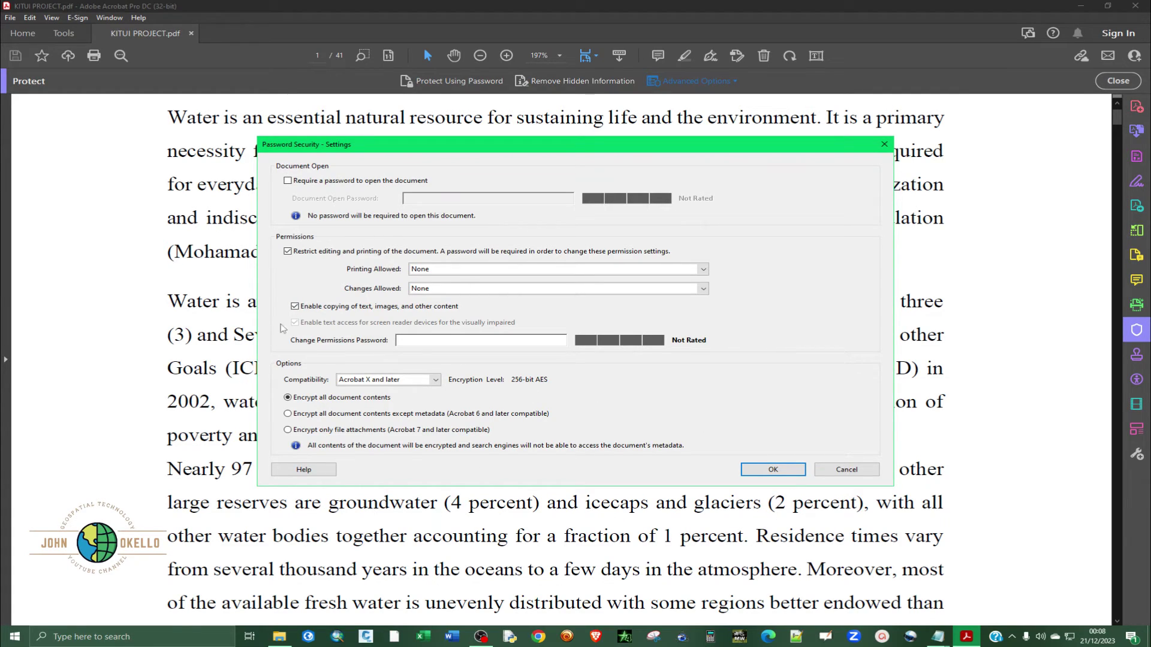
{"action": "left_click", "coordinate": [295, 307]}
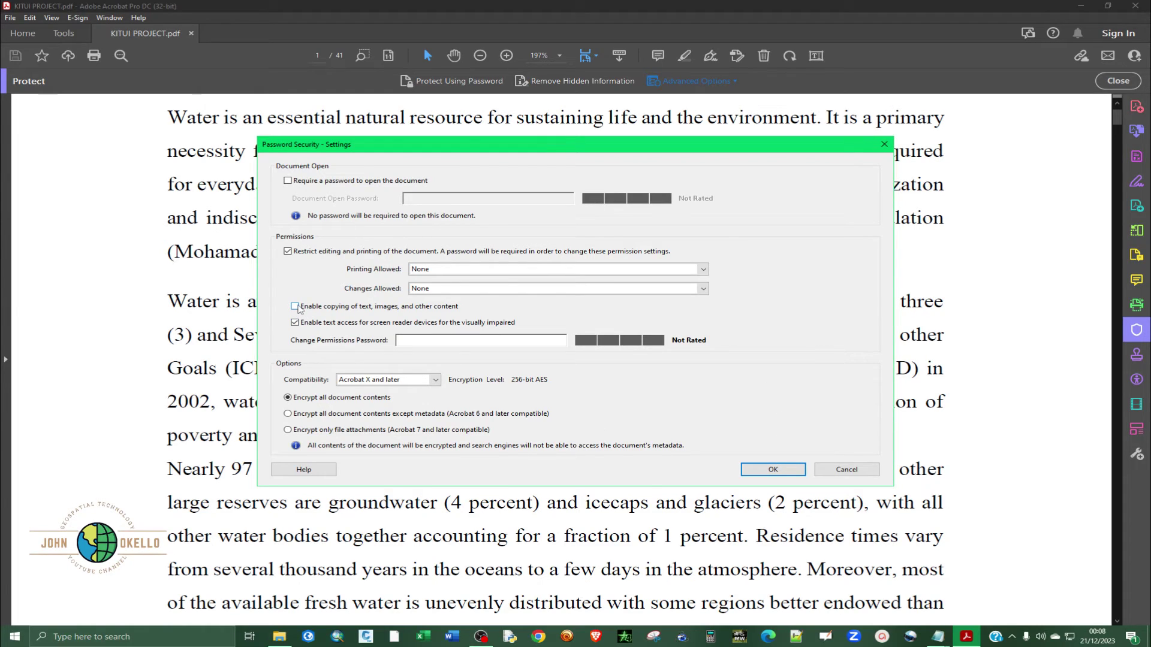
{"action": "left_click", "coordinate": [795, 471]}
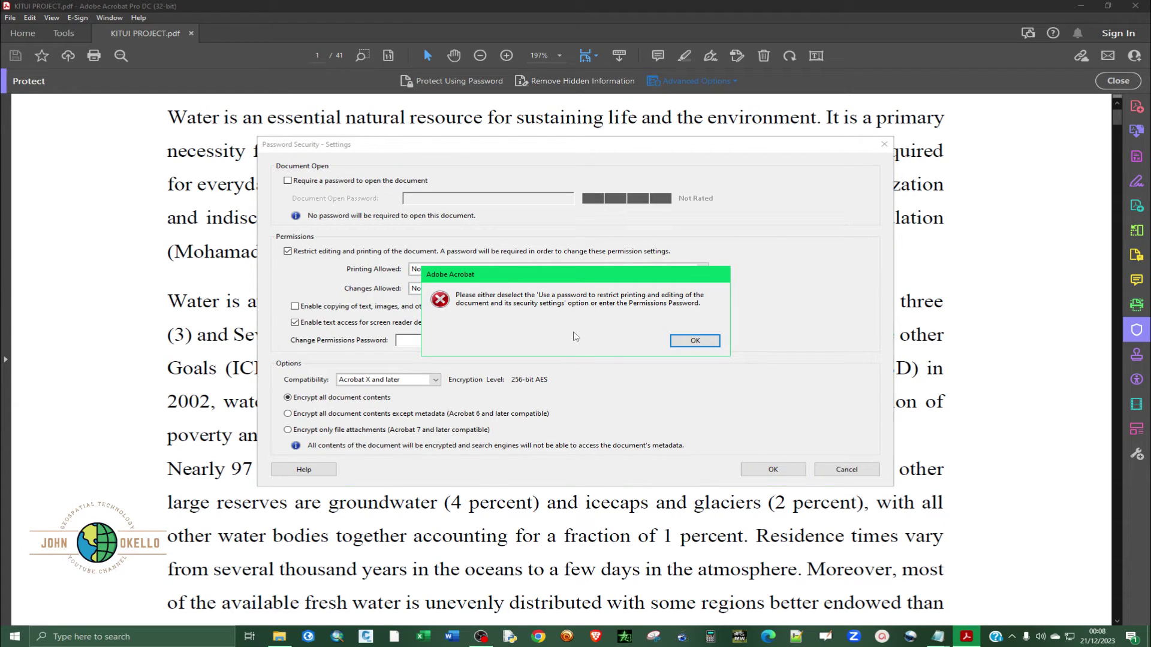
- Enter and confirm a permissions password, accepting the warnings, so KITUI PROJECT.pdf becomes secured
{"action": "left_click", "coordinate": [693, 341]}
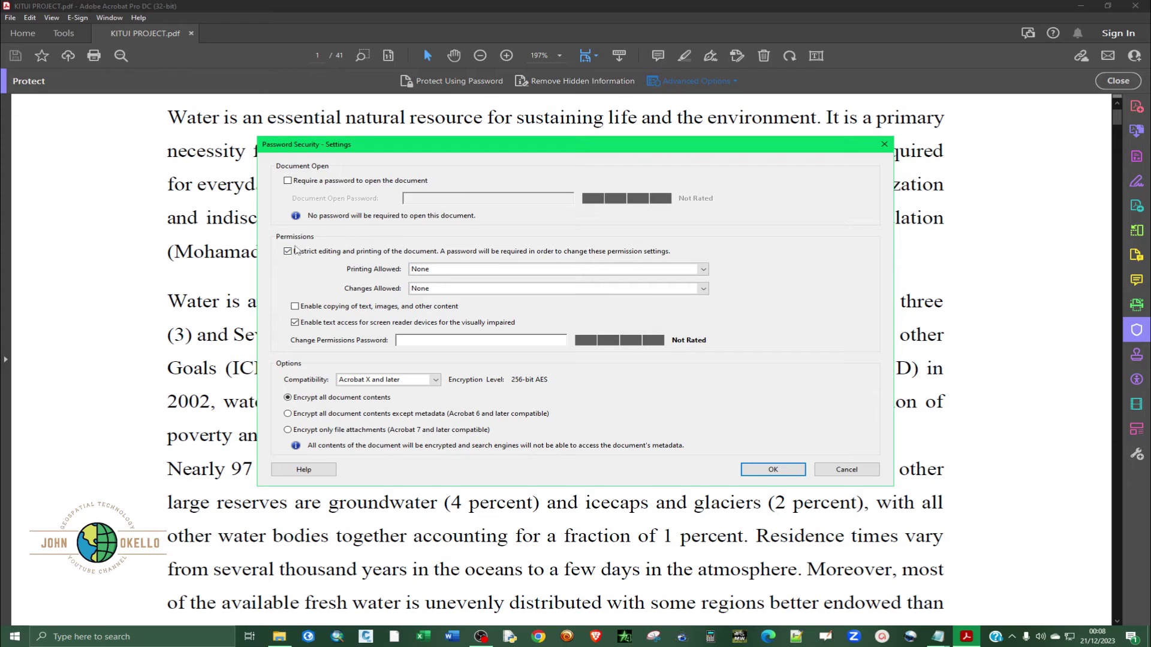
{"action": "left_click", "coordinate": [448, 341]}
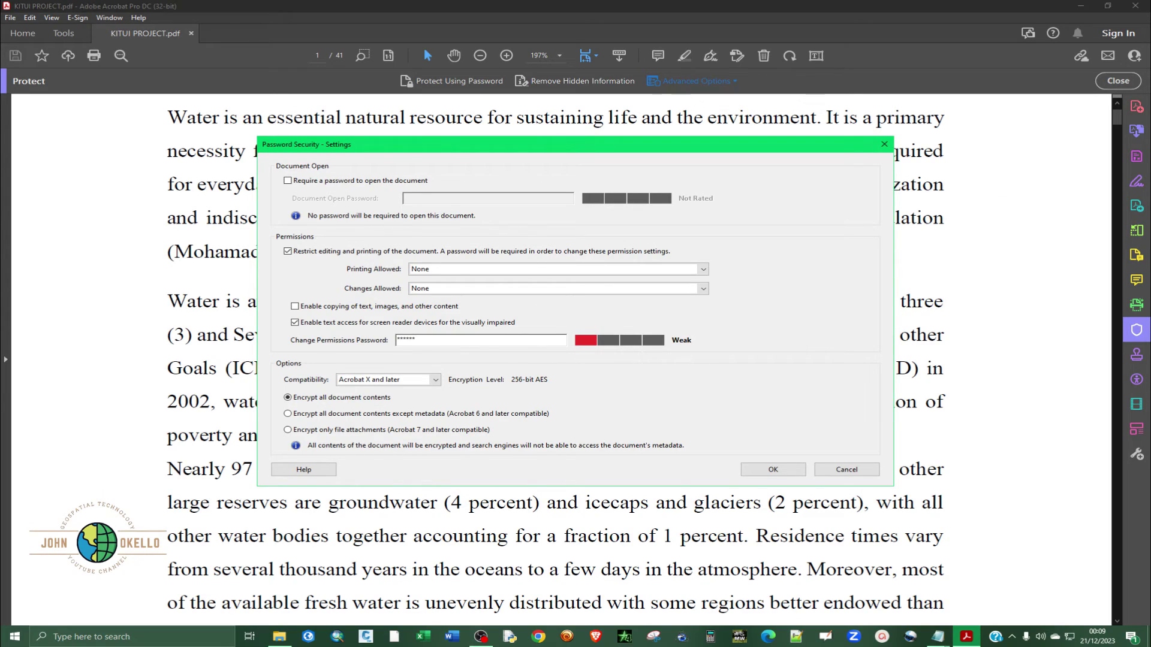
{"action": "left_click", "coordinate": [773, 470]}
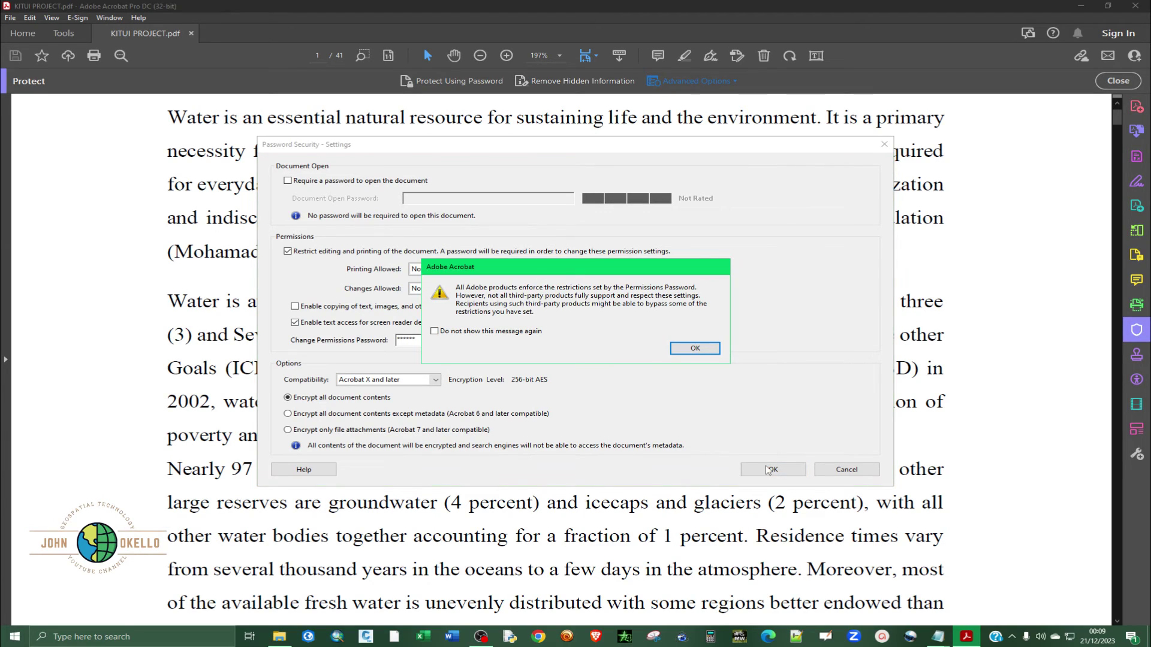
{"action": "left_click", "coordinate": [678, 349]}
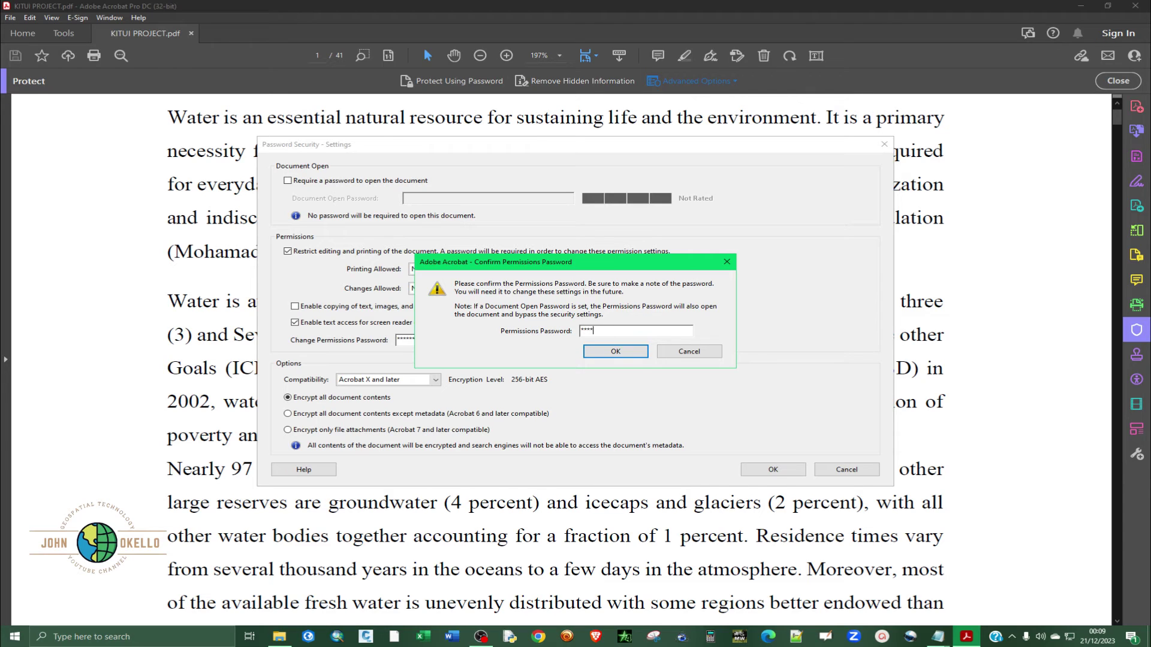
{"action": "left_click", "coordinate": [632, 352]}
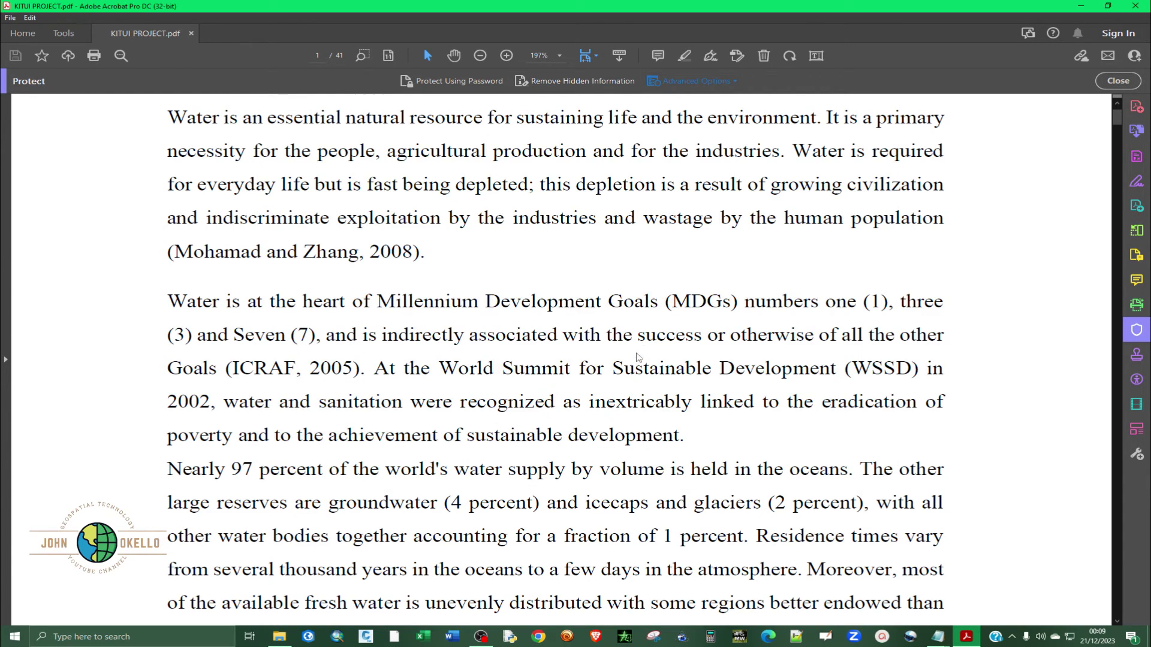
{"action": "left_click", "coordinate": [684, 344]}
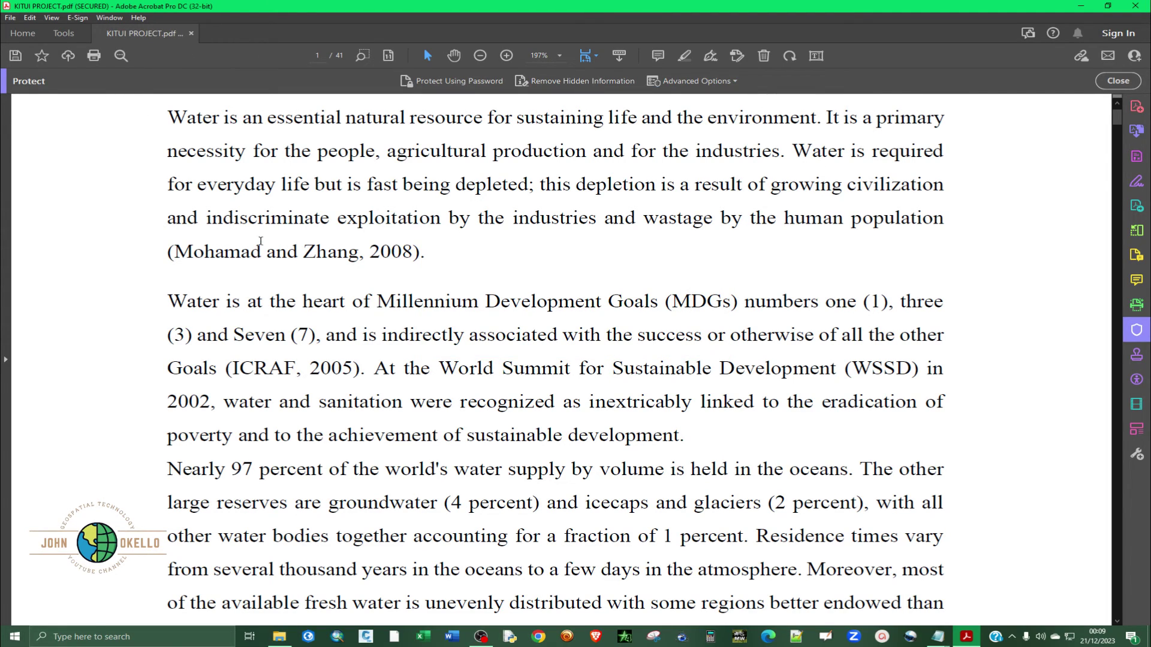
- Try editing the 'Nearly 97 percent' paragraph without the password and get 'editing not permitted'
{"action": "left_click", "coordinate": [1100, 84]}
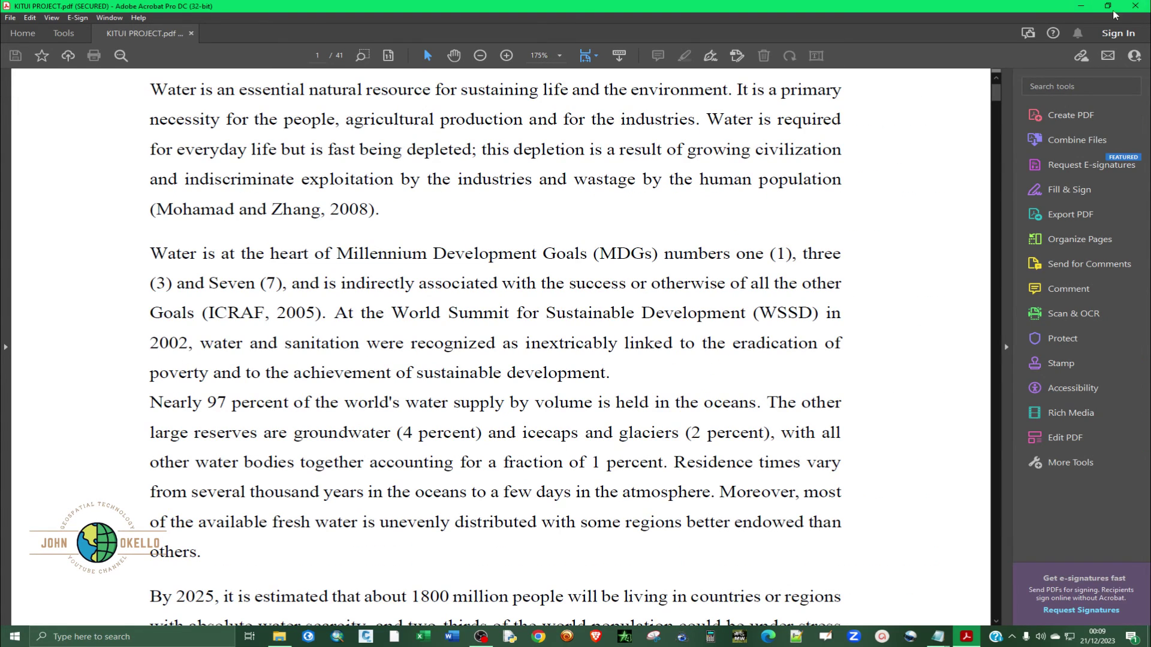
{"action": "left_click", "coordinate": [1108, 5]}
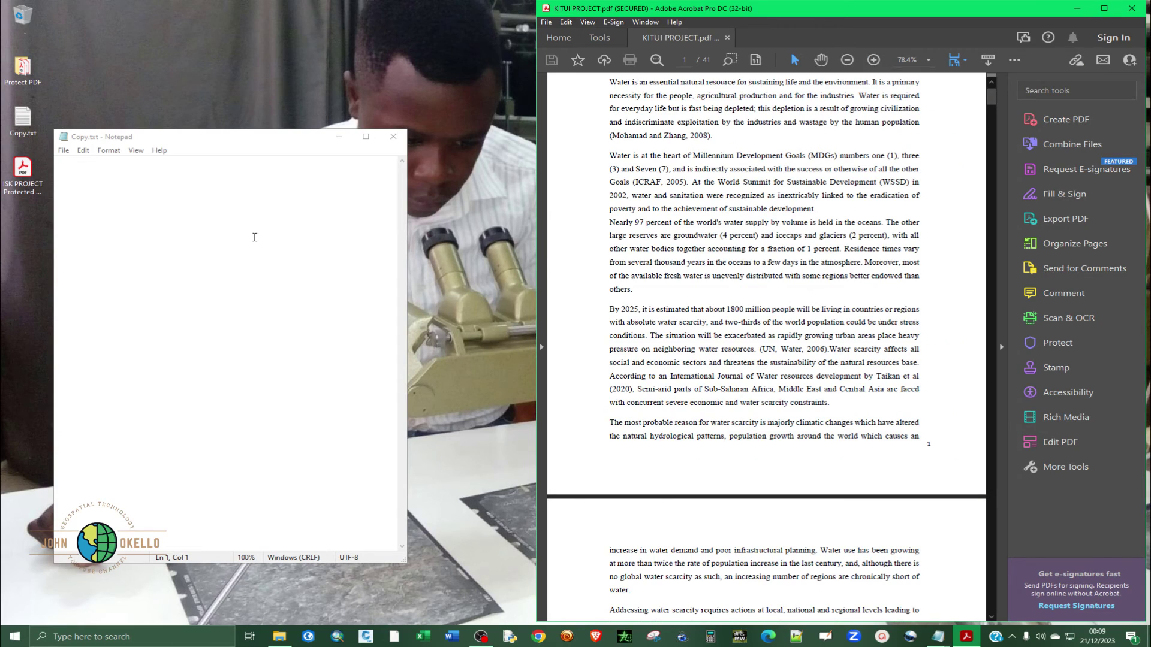
{"action": "left_click_drag", "start_coordinate": [611, 223], "coordinate": [641, 292]}
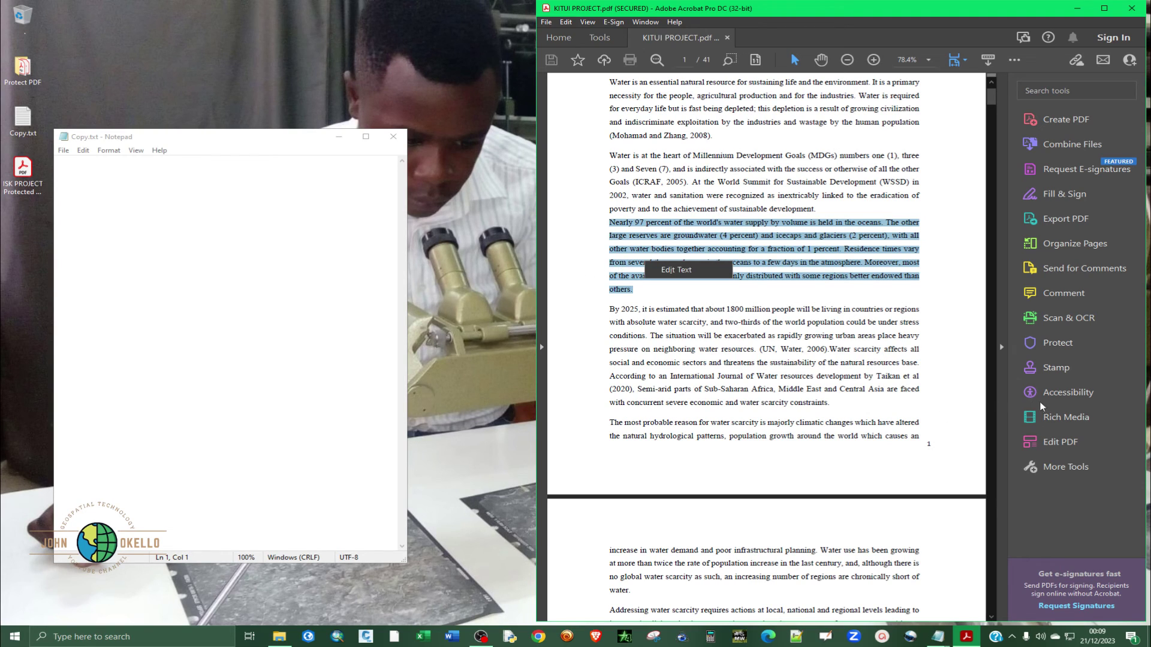
{"action": "left_click", "coordinate": [1050, 443]}
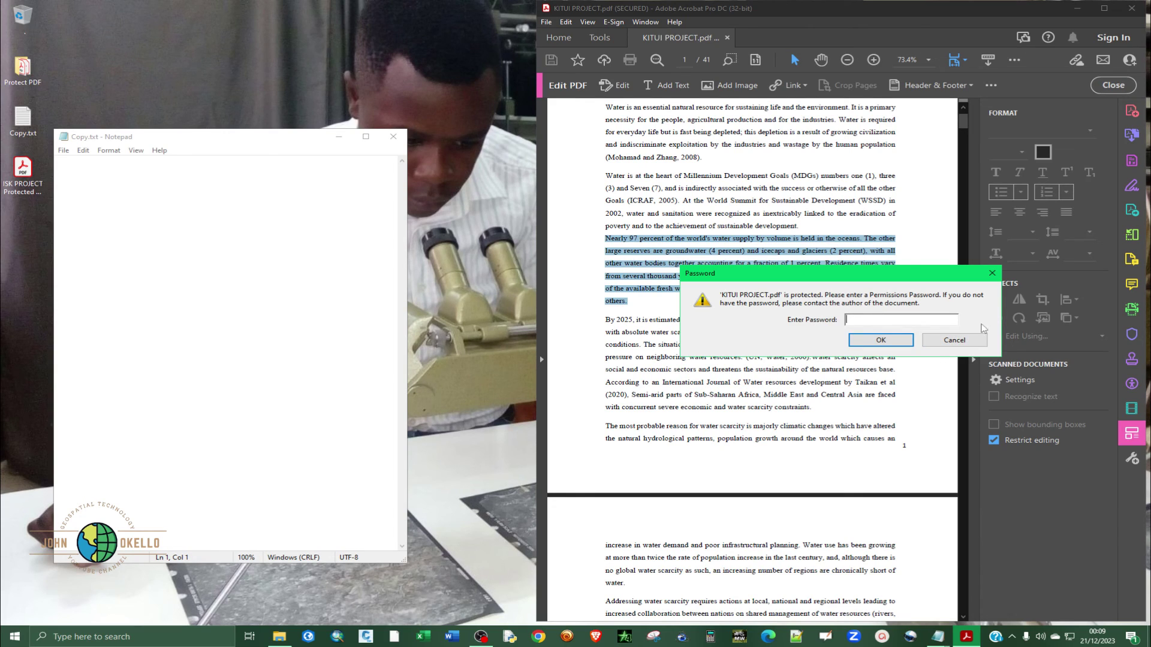
{"action": "left_click", "coordinate": [948, 343]}
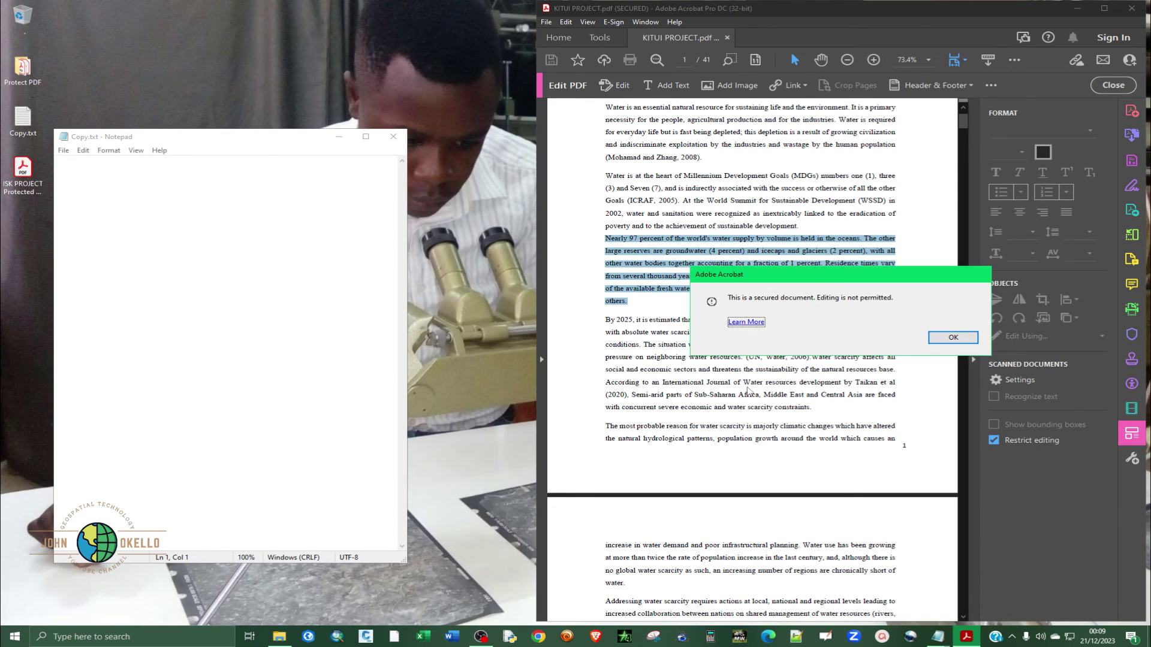
{"action": "left_click", "coordinate": [949, 339]}
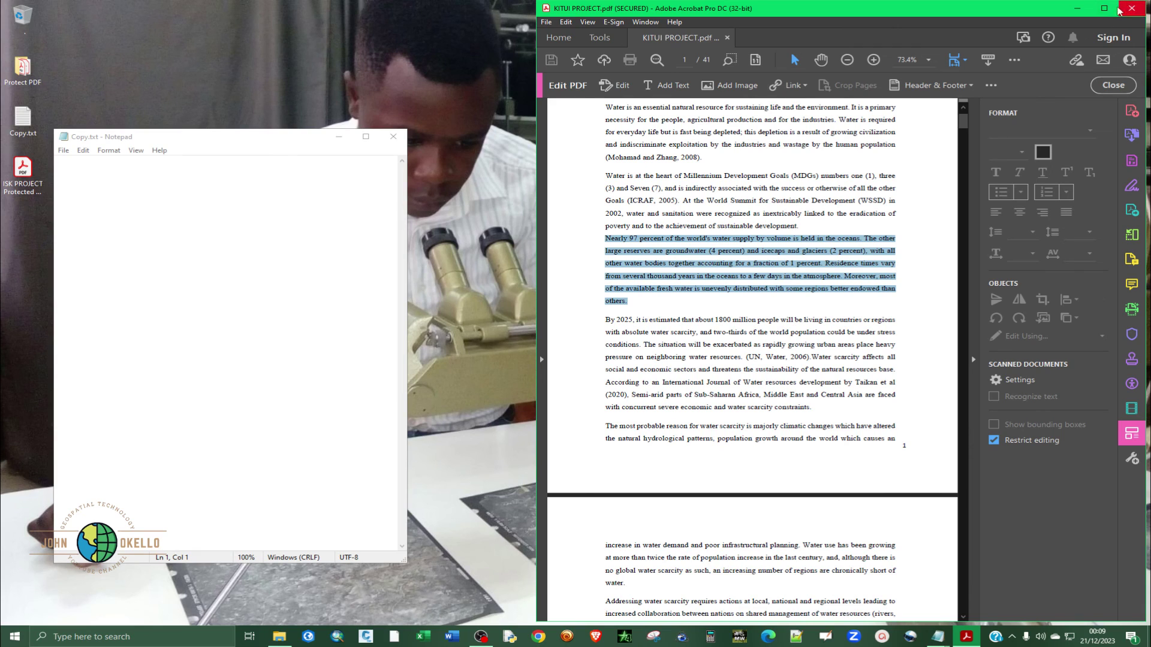
{"action": "left_click", "coordinate": [1103, 8]}
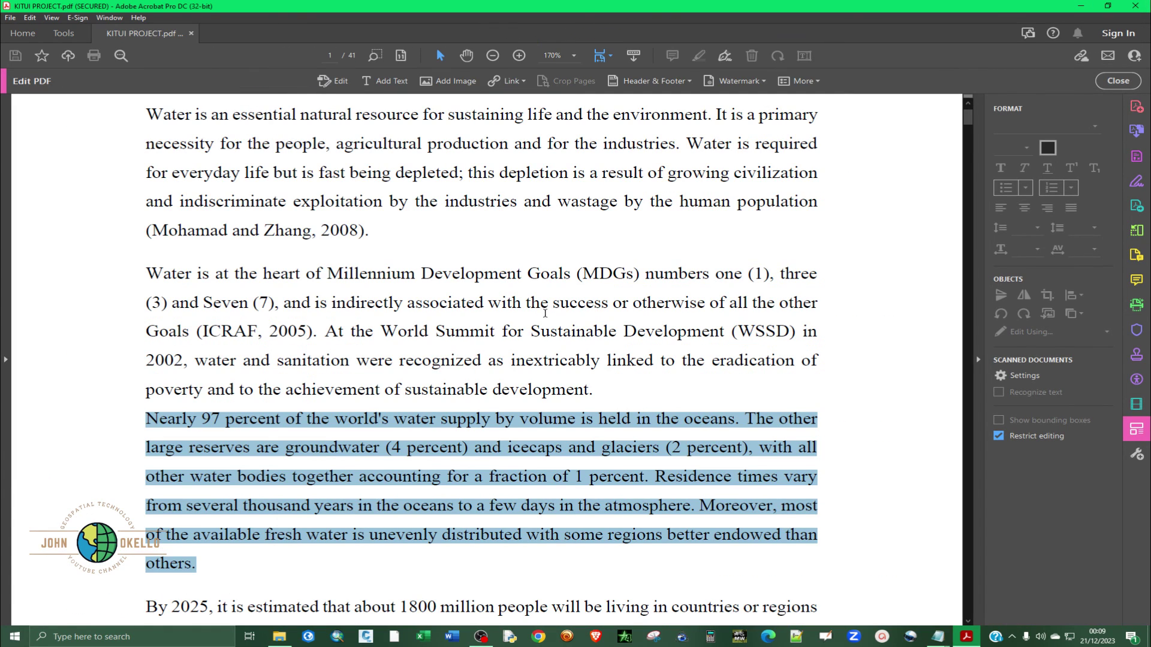